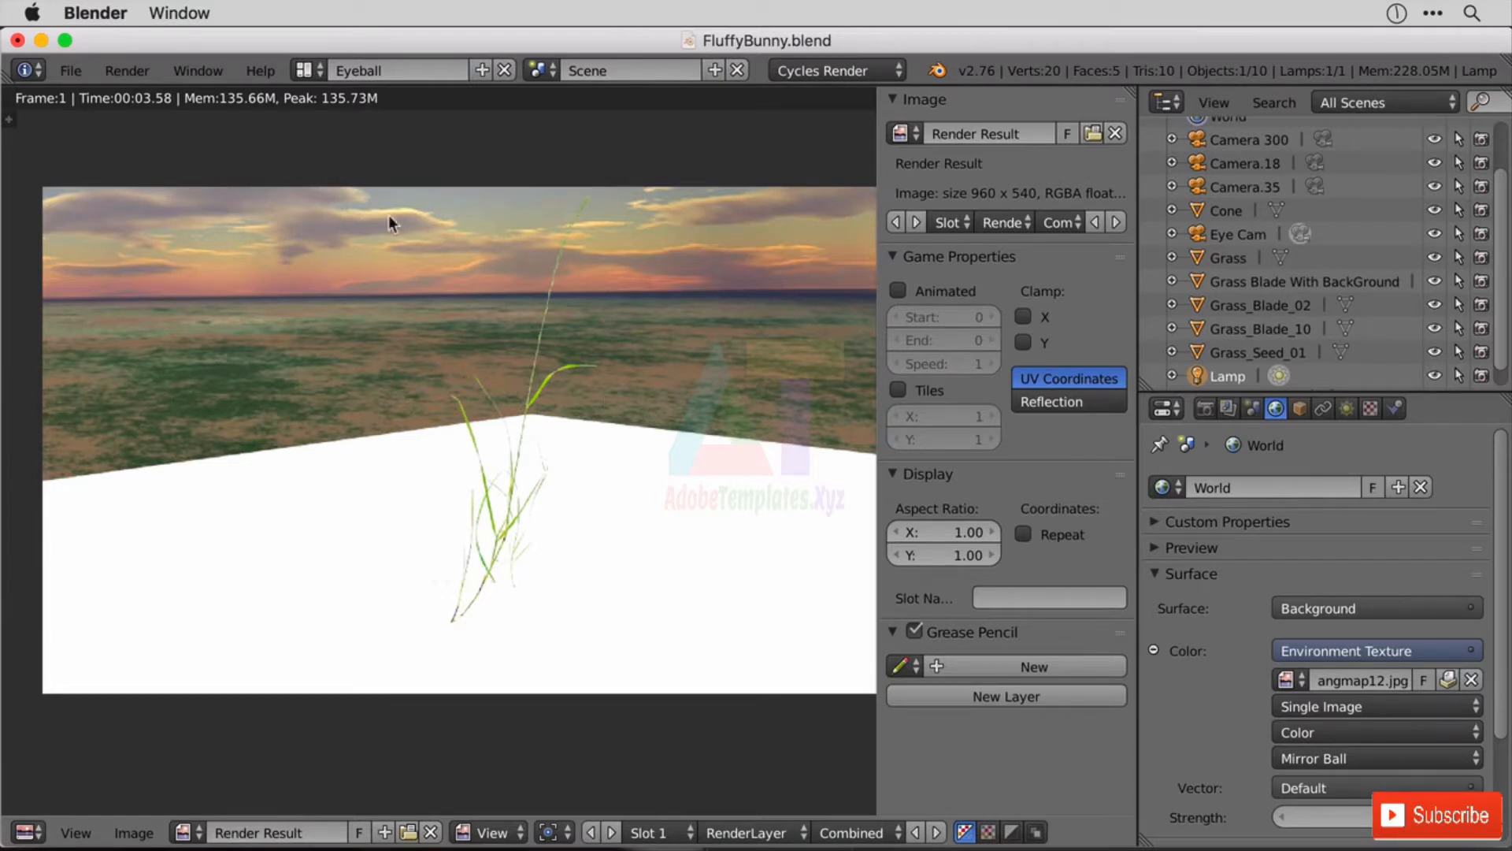
- Set the world environment texture's projection to Equirectangular and replace its image with sky_photo3.jpg from the 20151202 FB03 Your Section Assets folder
{"action": "scroll", "coordinate": [685, 433], "scroll_direction": "up", "scroll_amount": 3}
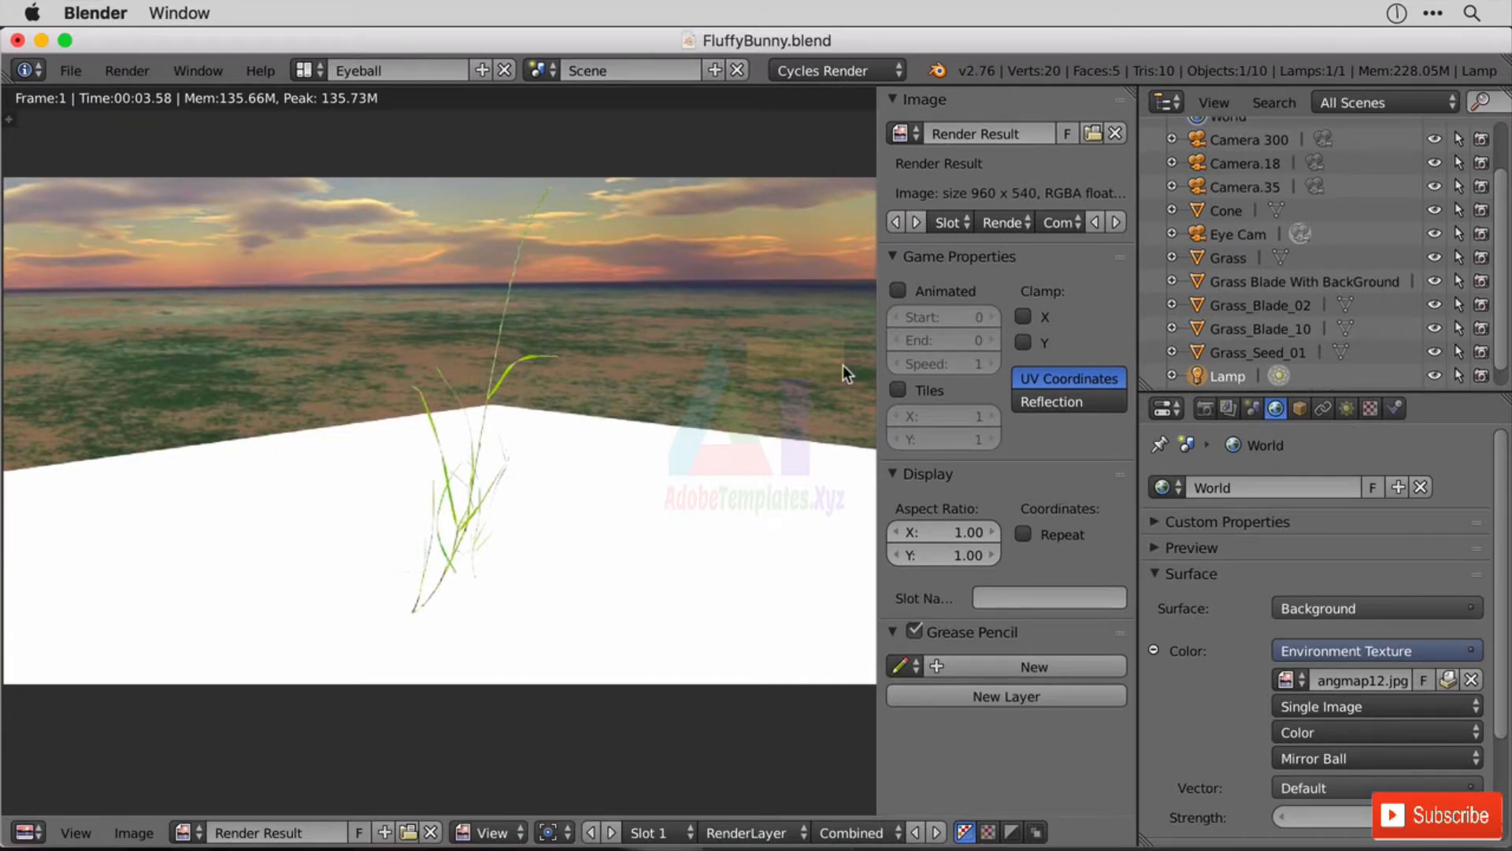
{"action": "left_click", "coordinate": [1336, 758]}
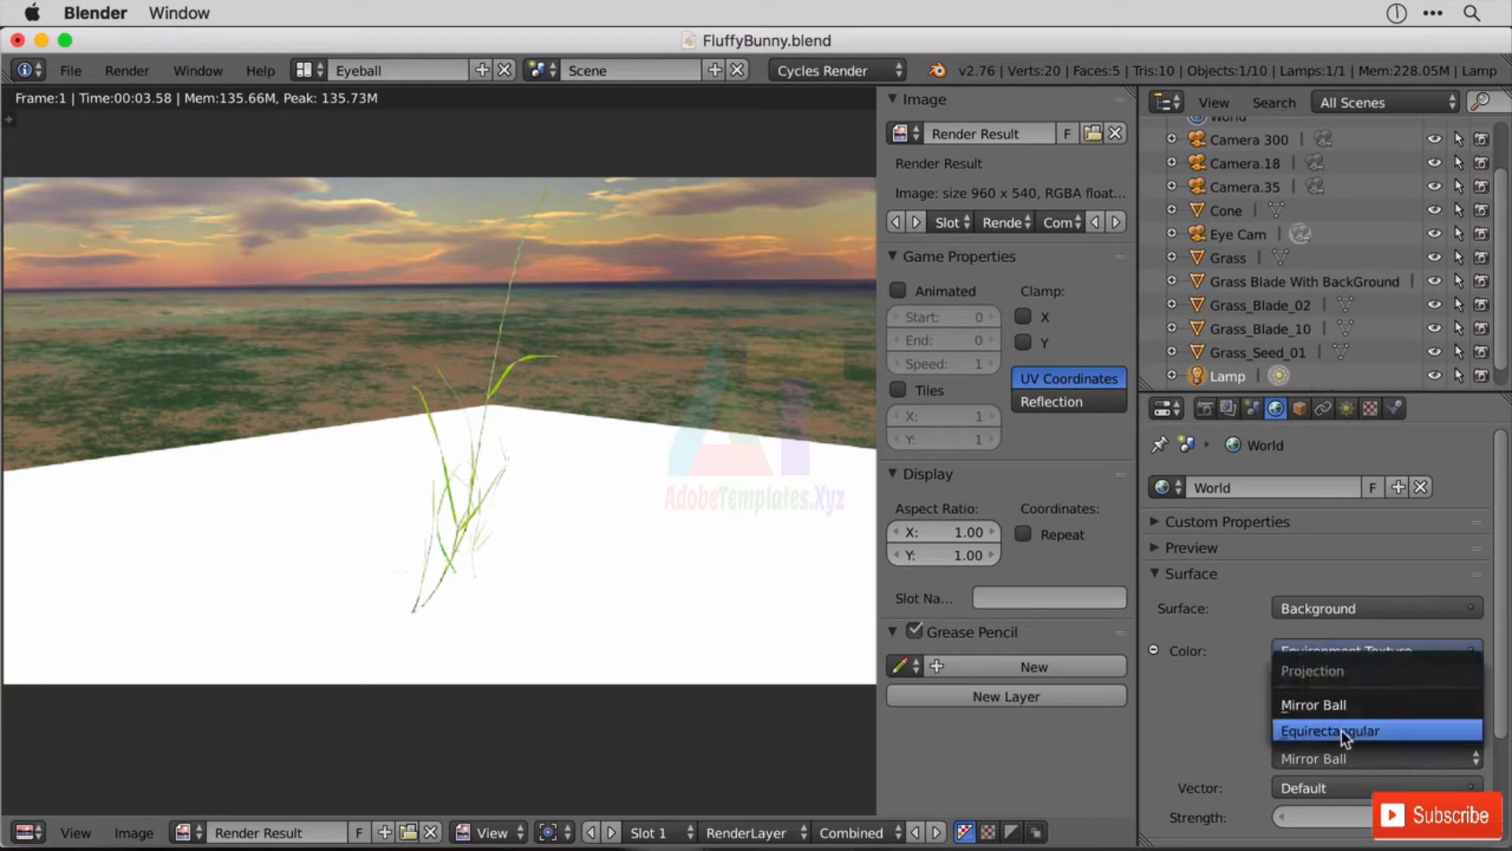
{"action": "left_click", "coordinate": [1386, 735]}
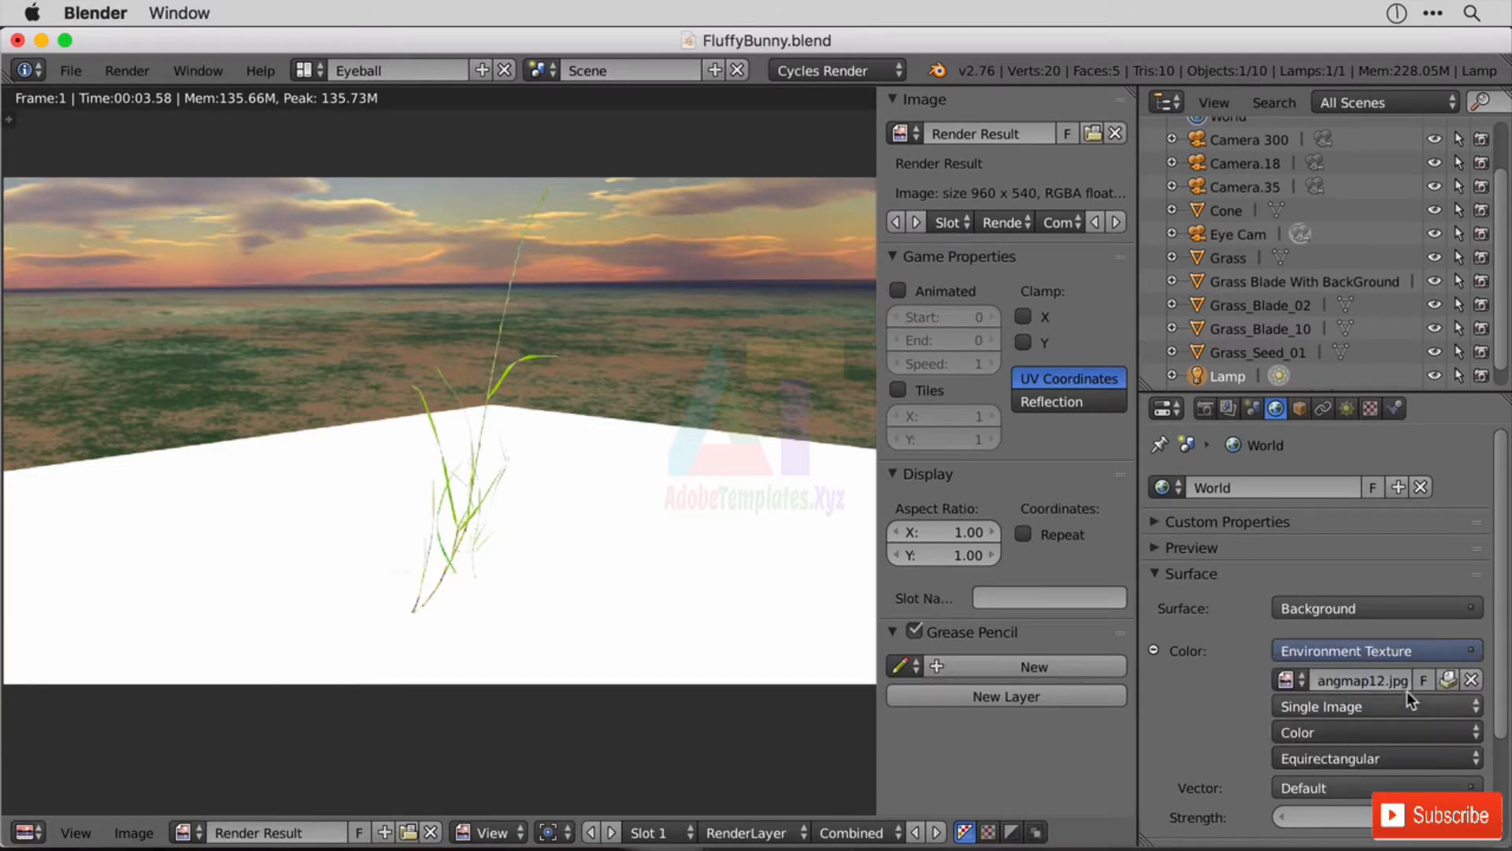
{"action": "left_click", "coordinate": [1470, 679]}
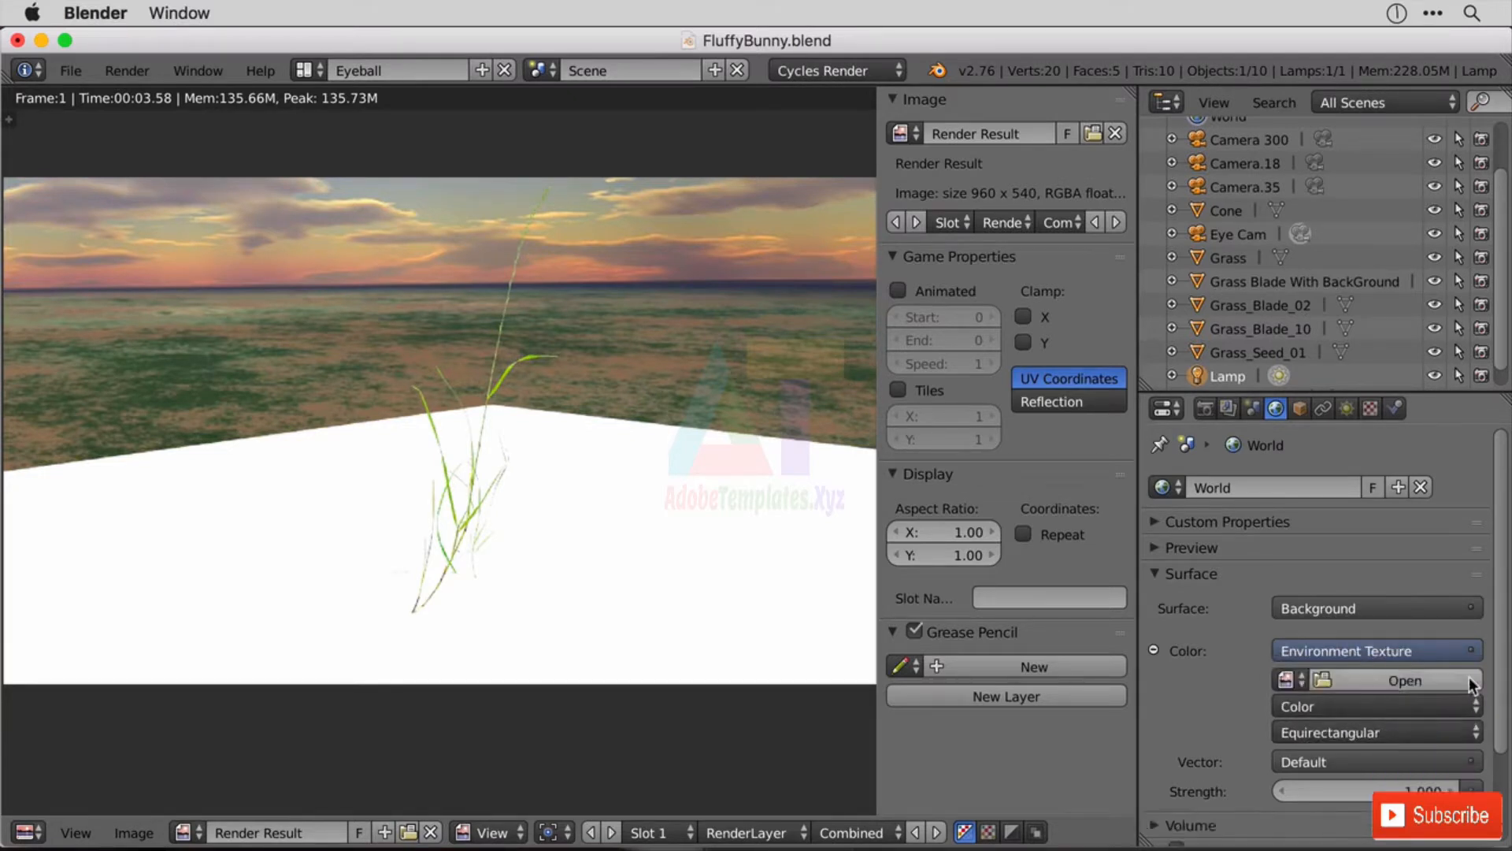
{"action": "left_click", "coordinate": [1405, 681]}
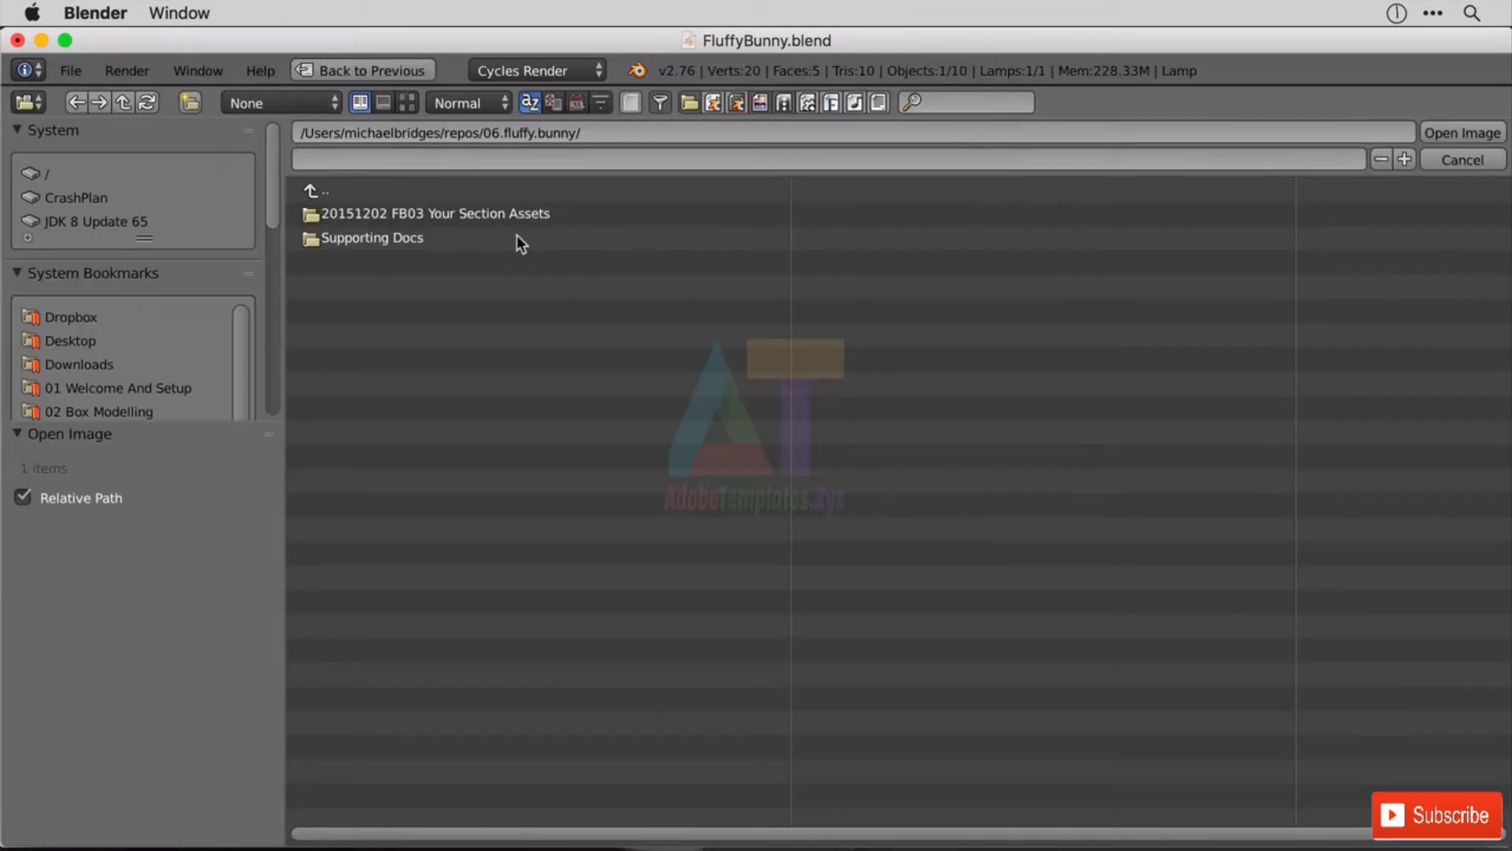
{"action": "left_click", "coordinate": [461, 212]}
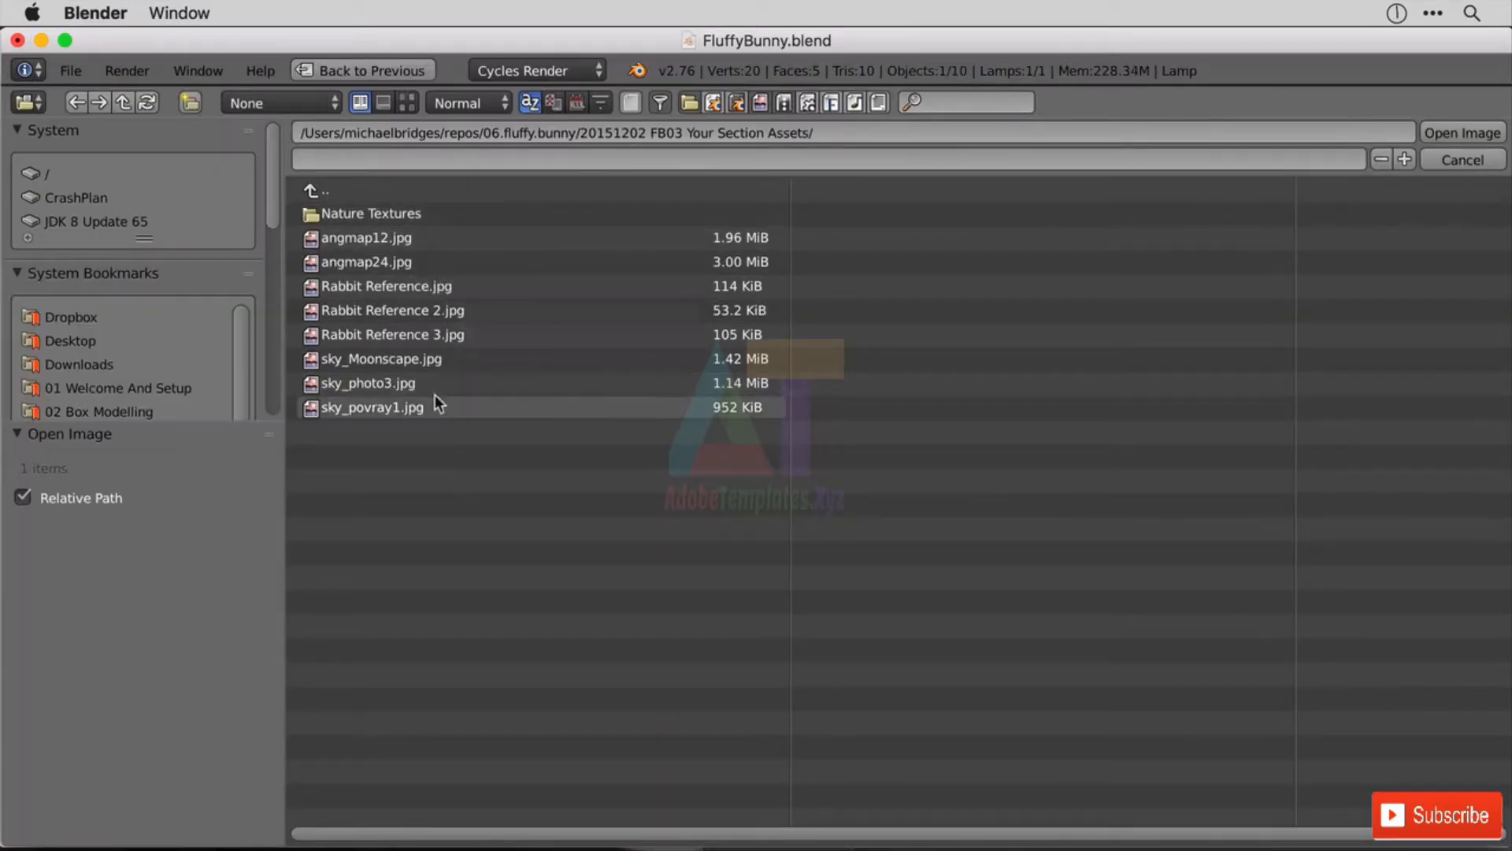
{"action": "double_click", "coordinate": [414, 384]}
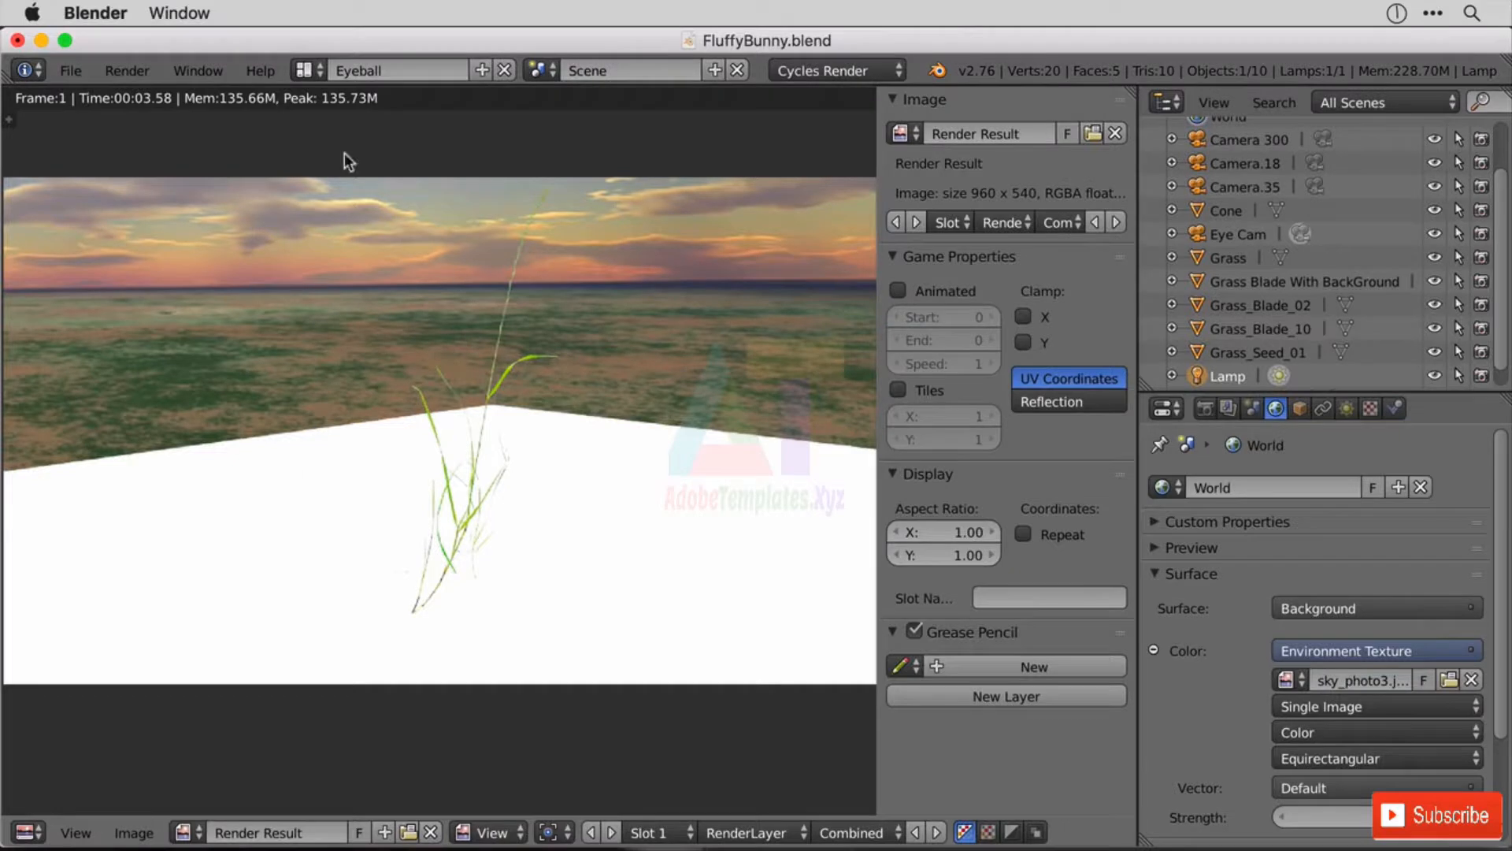
- Render a still image of the scene with the new sky background
{"action": "left_click", "coordinate": [126, 70]}
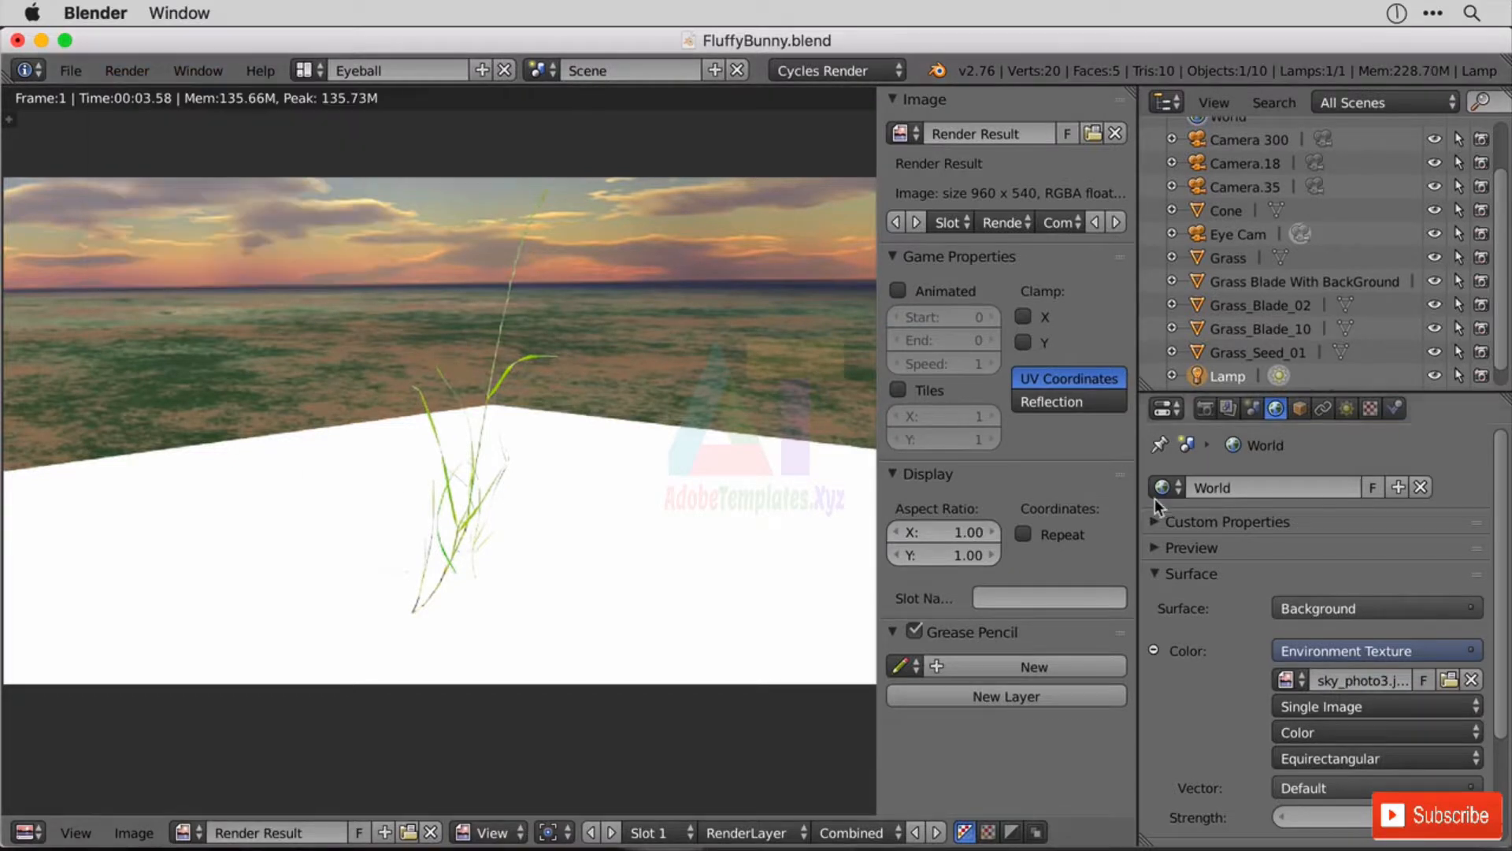
{"action": "left_click", "coordinate": [127, 70]}
{"action": "left_click", "coordinate": [118, 96]}
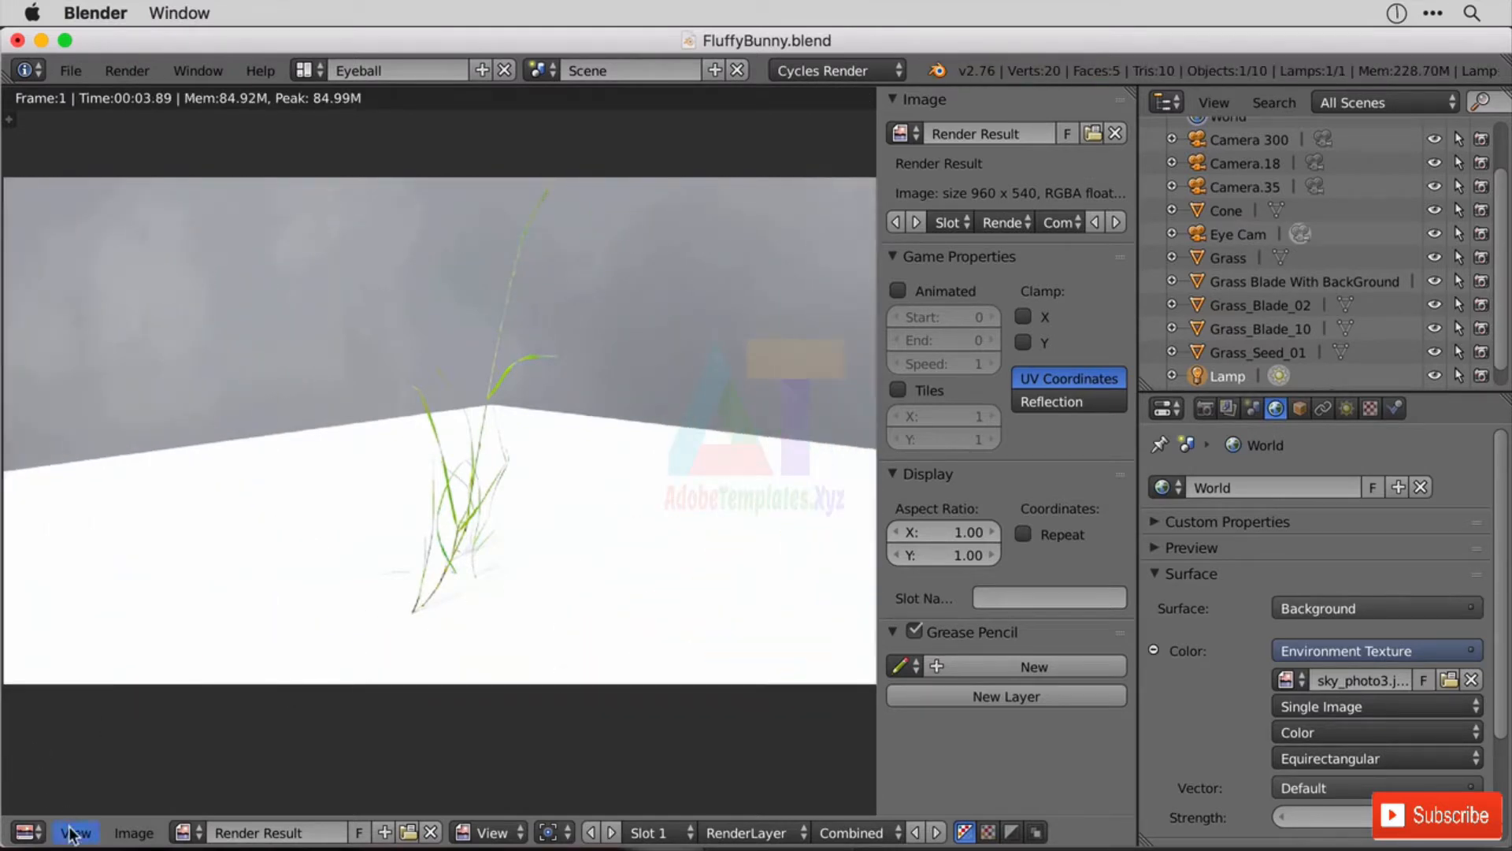
{"action": "left_click", "coordinate": [29, 833]}
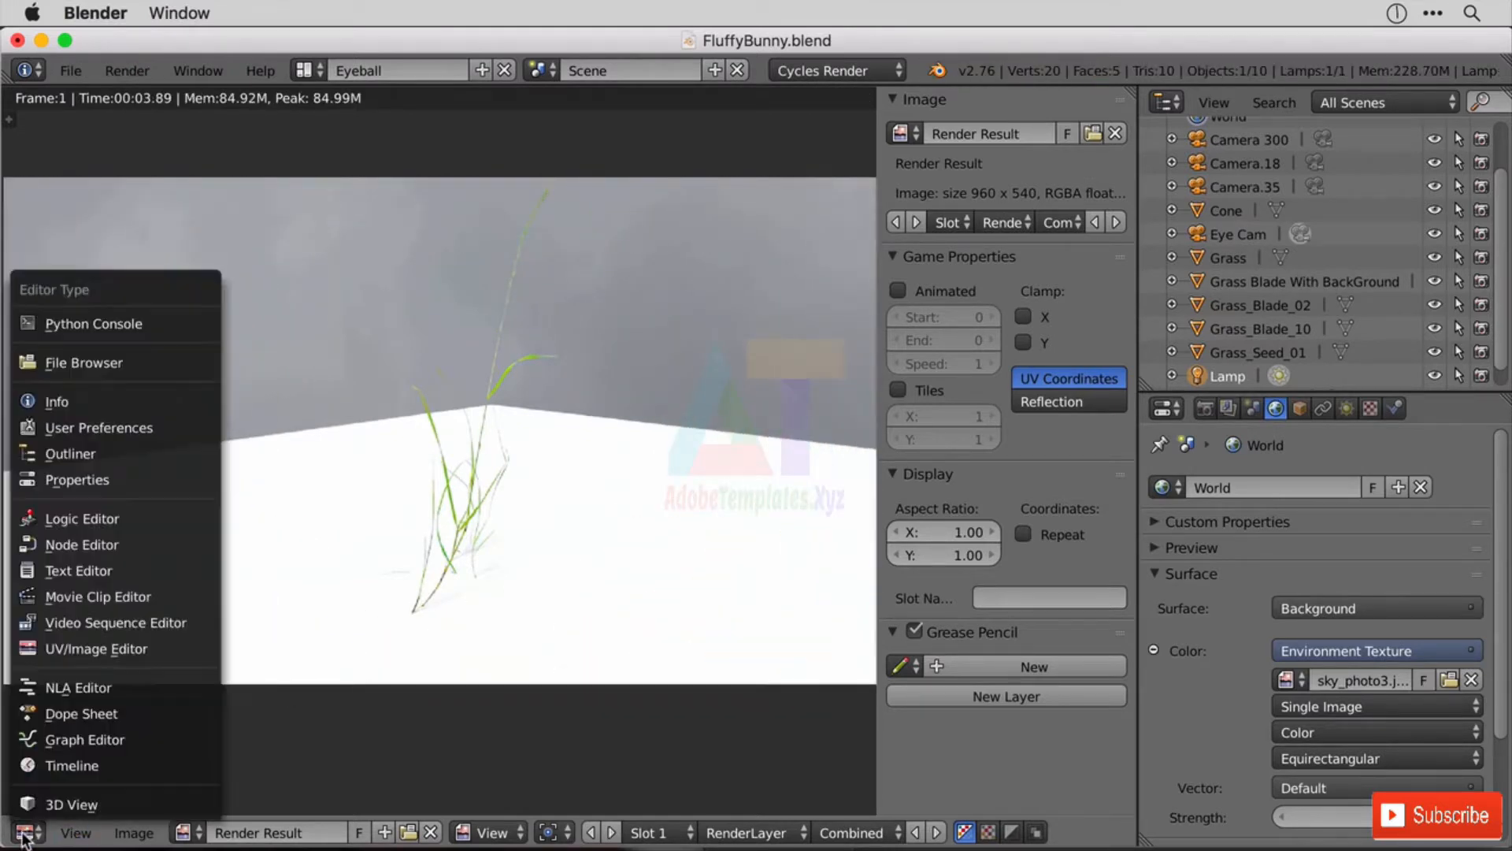
{"action": "left_click", "coordinate": [113, 804]}
{"action": "middle_click_drag", "start_coordinate": [532, 527], "coordinate": [665, 589]}
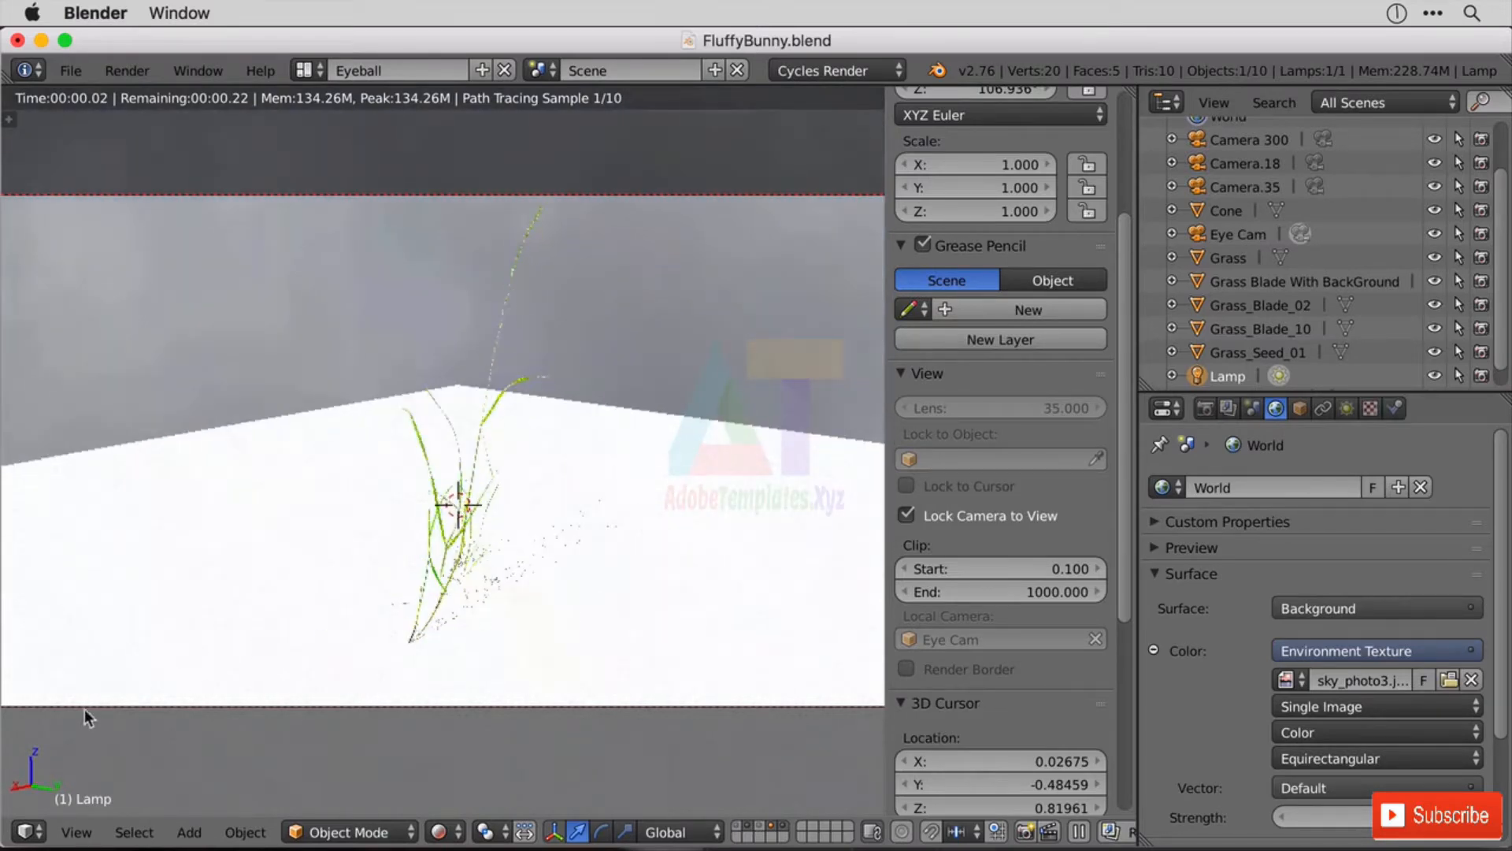
{"action": "left_click", "coordinate": [38, 829]}
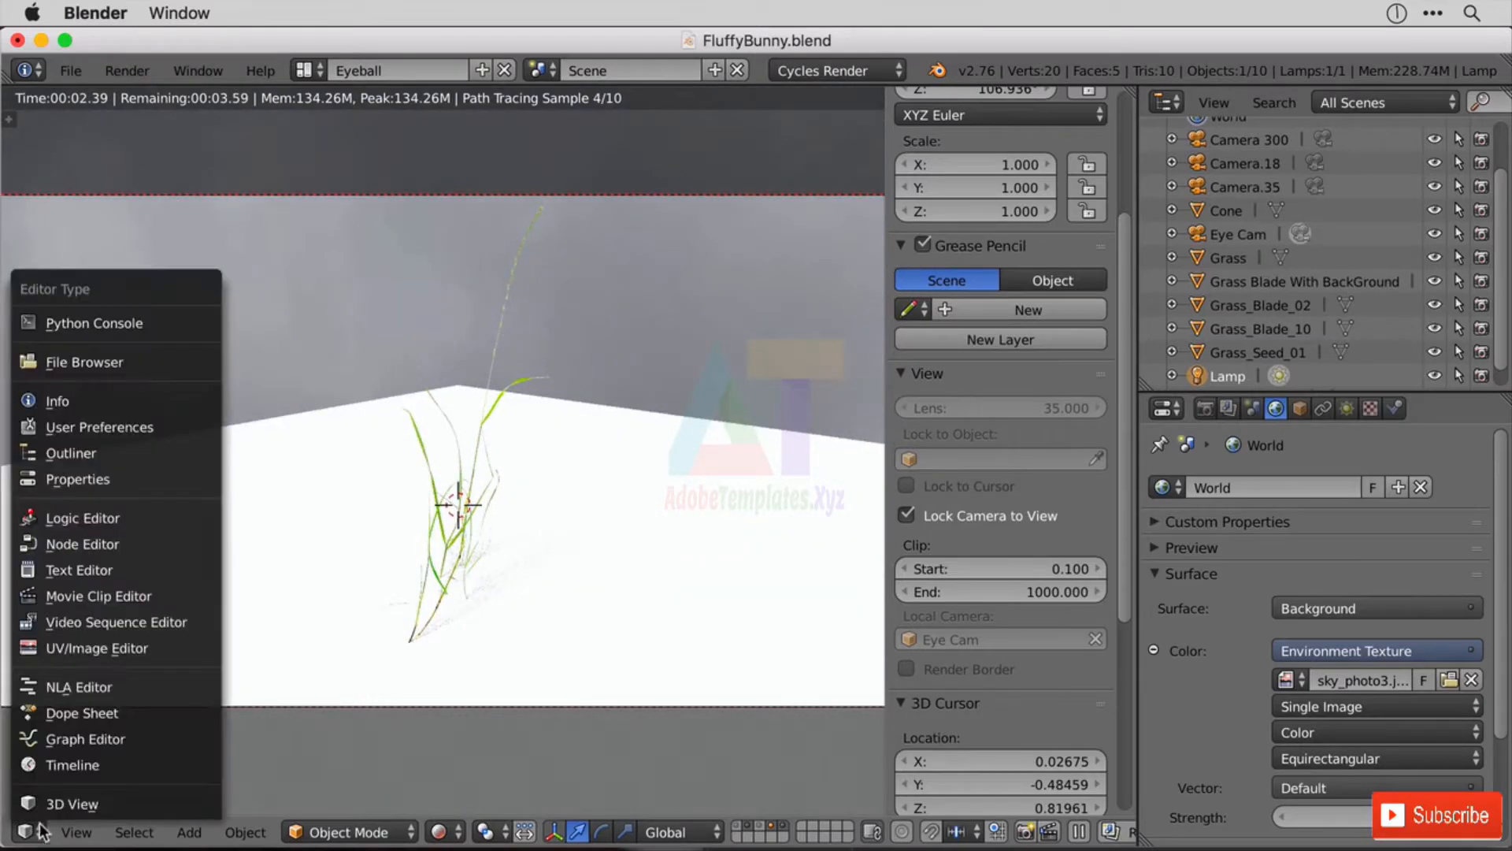
{"action": "left_click", "coordinate": [162, 643]}
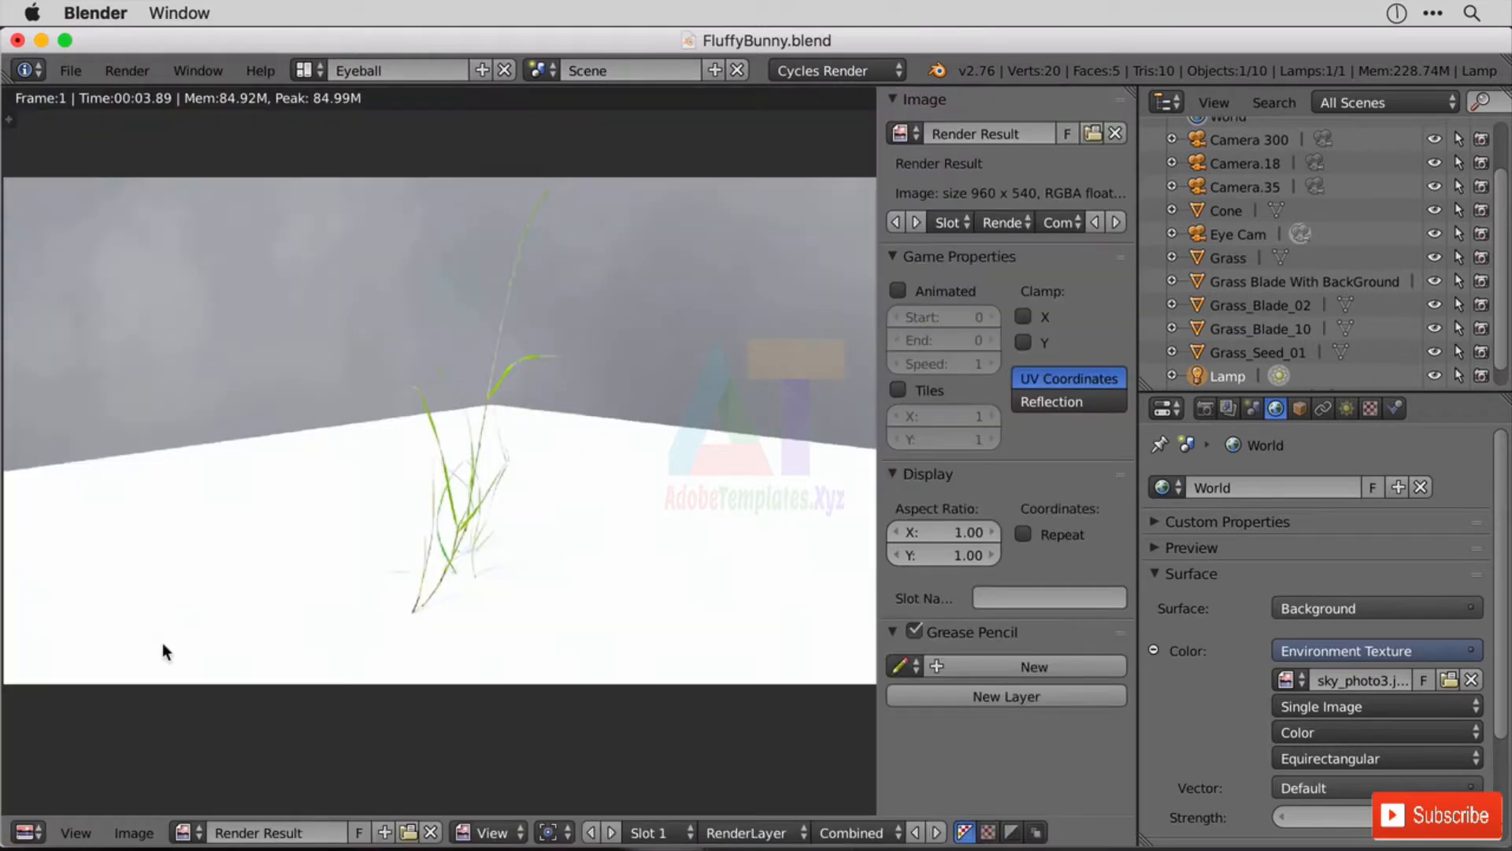
- Replace the render result with the 3D View and set its viewport shading to Material
{"action": "left_click", "coordinate": [29, 833]}
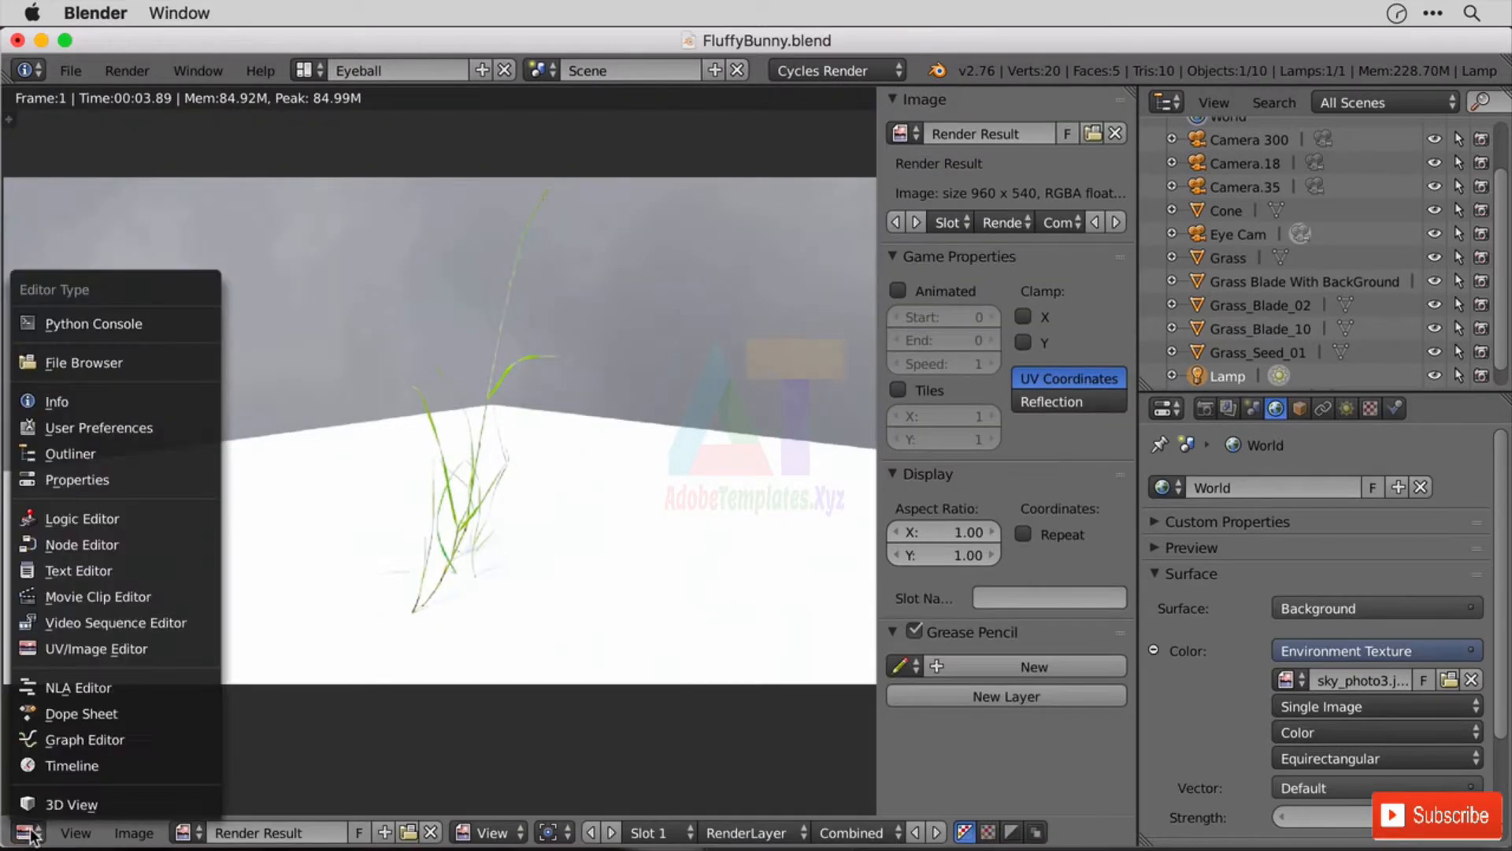
{"action": "left_click", "coordinate": [79, 802]}
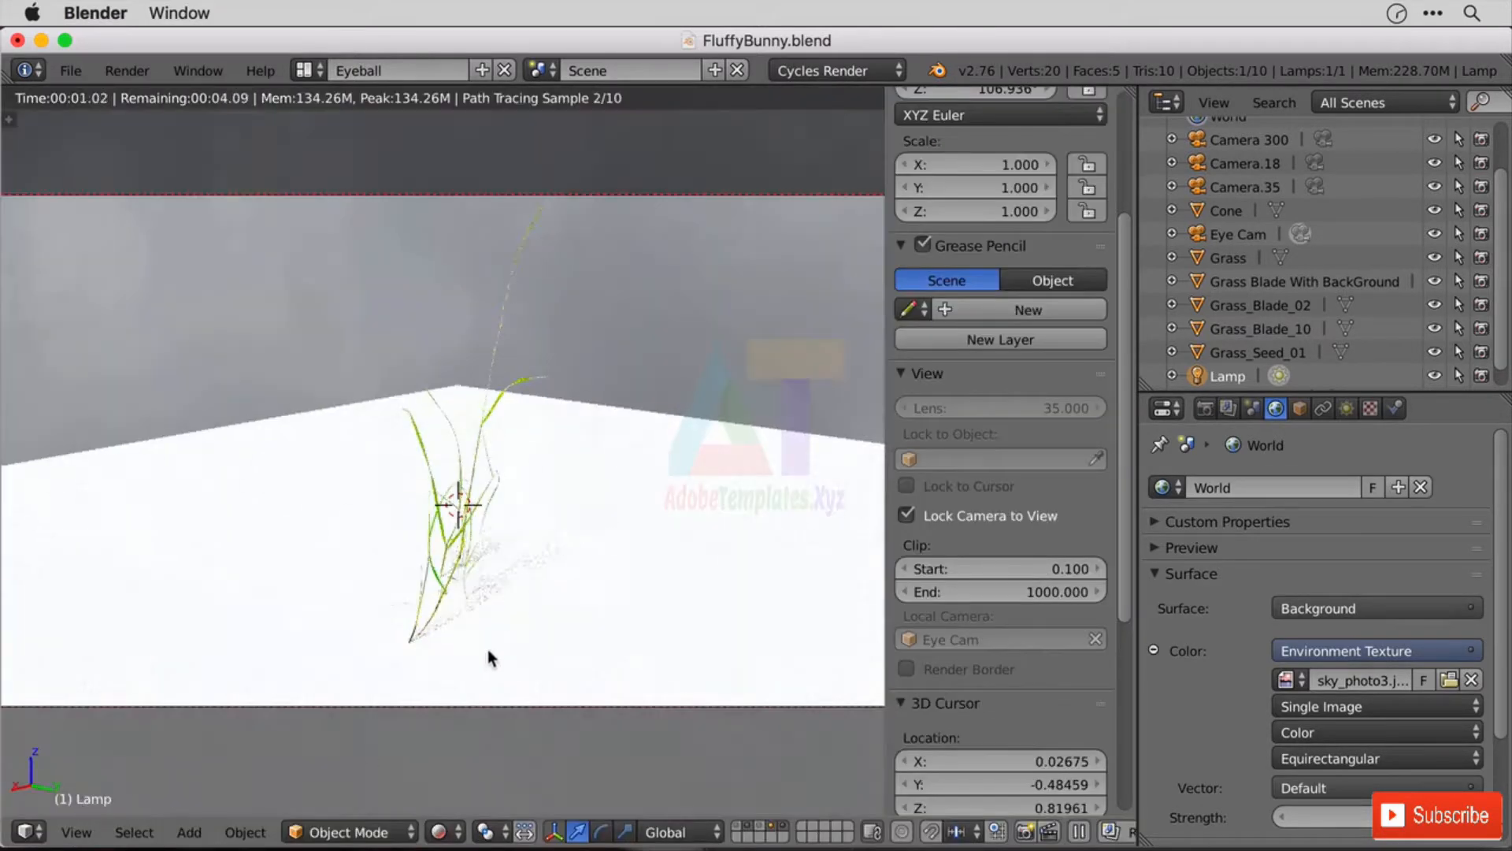
{"action": "left_click", "coordinate": [438, 832]}
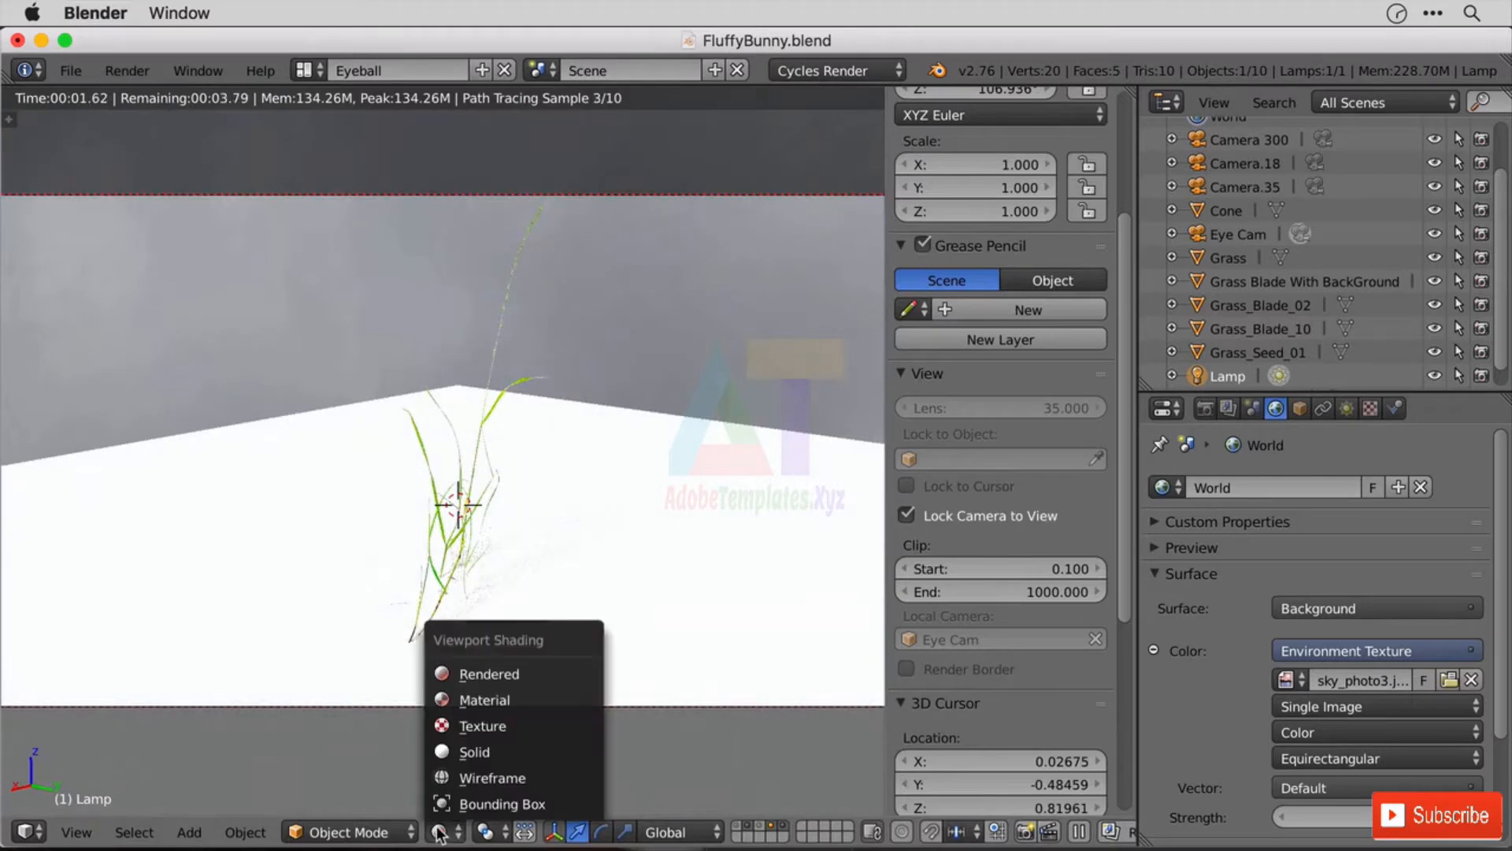
{"action": "left_click", "coordinate": [476, 752]}
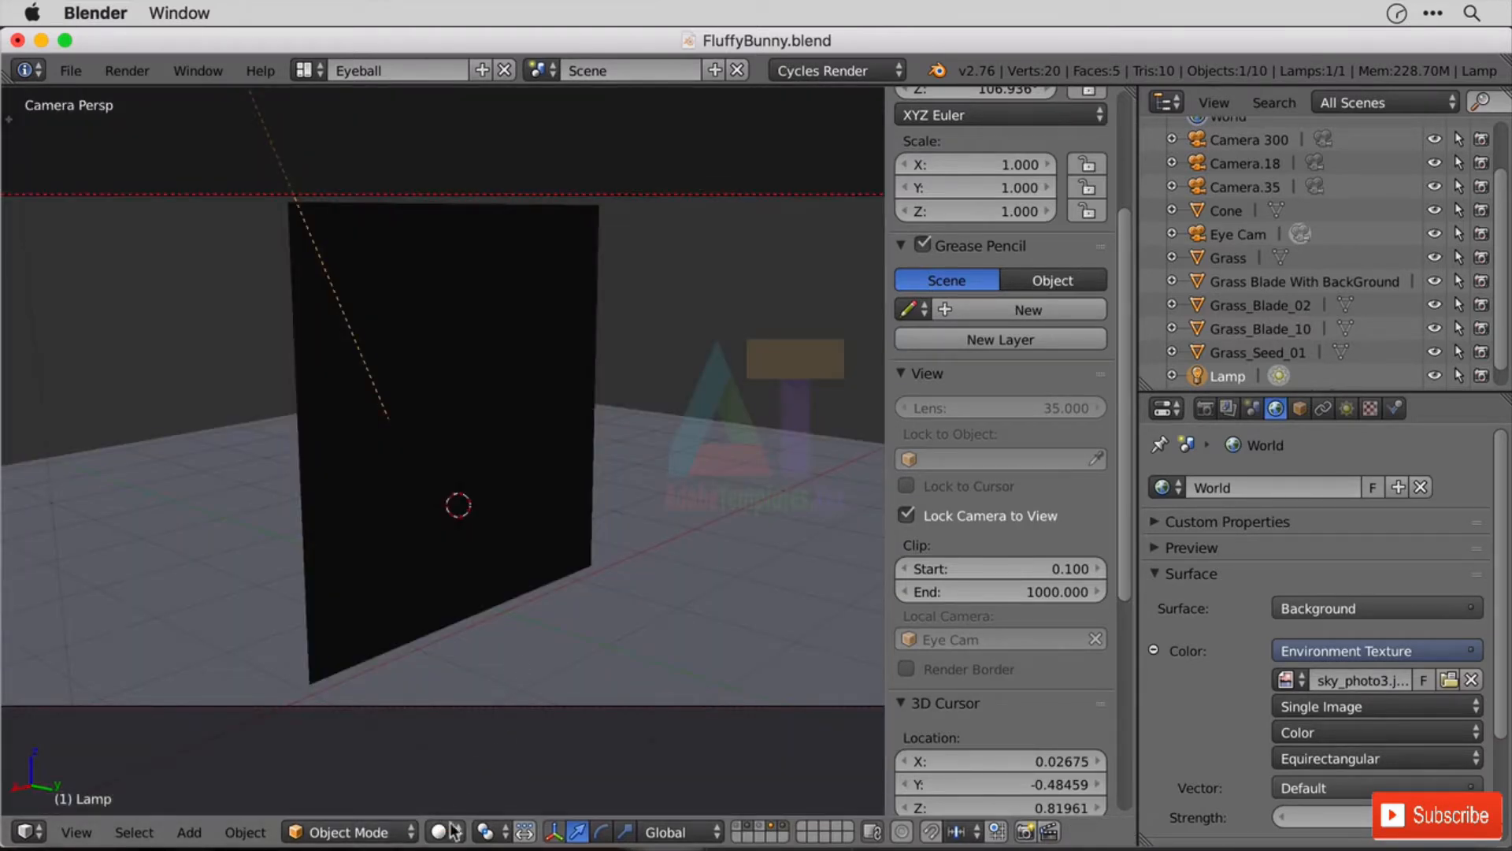
{"action": "left_click", "coordinate": [439, 831]}
{"action": "left_click", "coordinate": [513, 696]}
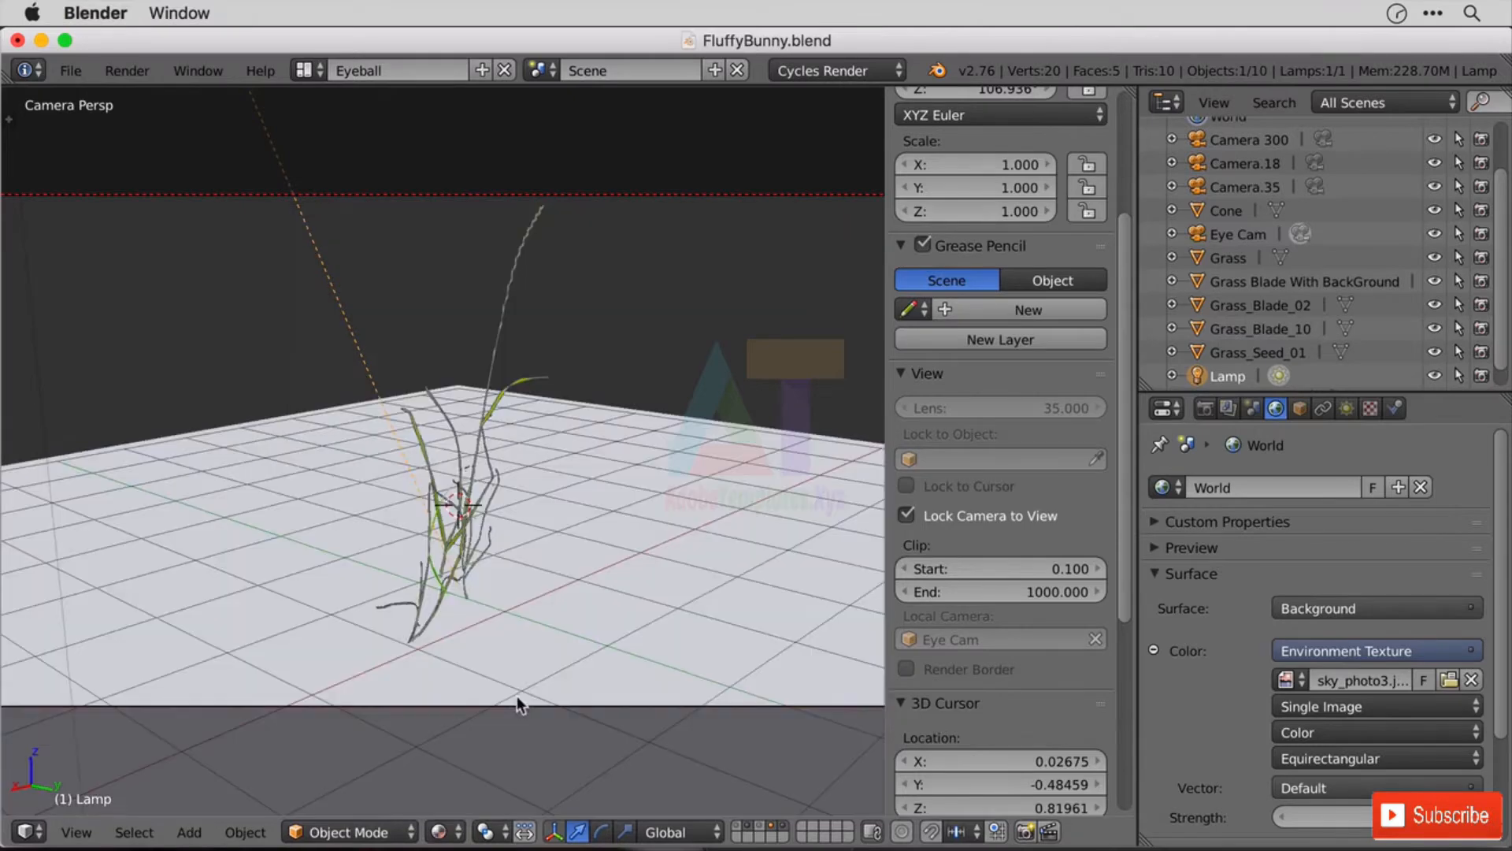
- Select the Grass_Blade_02 plane, move it about -1.279 along X away from the other blades, and frame it
{"action": "mouse_move", "coordinate": [592, 502]}
{"action": "middle_mouse_down"}
{"action": "mouse_move", "coordinate": [583, 493]}
{"action": "mouse_move", "coordinate": [624, 502]}
{"action": "mouse_move", "coordinate": [614, 516]}
{"action": "middle_mouse_up"}
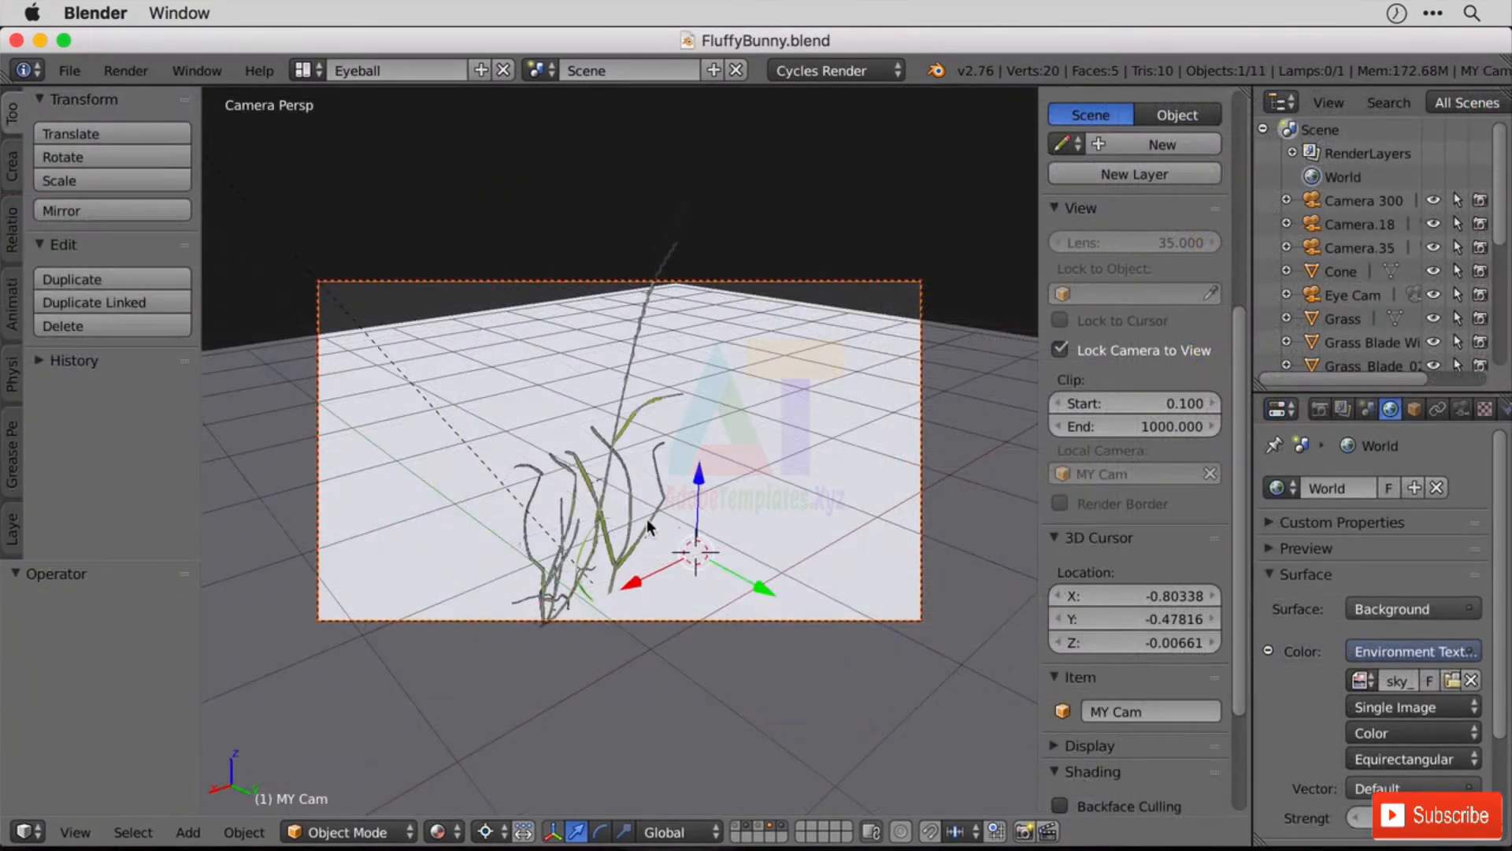
{"action": "right_click", "coordinate": [626, 538]}
{"action": "left_click_drag", "start_coordinate": [638, 581], "coordinate": [839, 580]}
{"action": "key", "text": "KP_Decimal"}
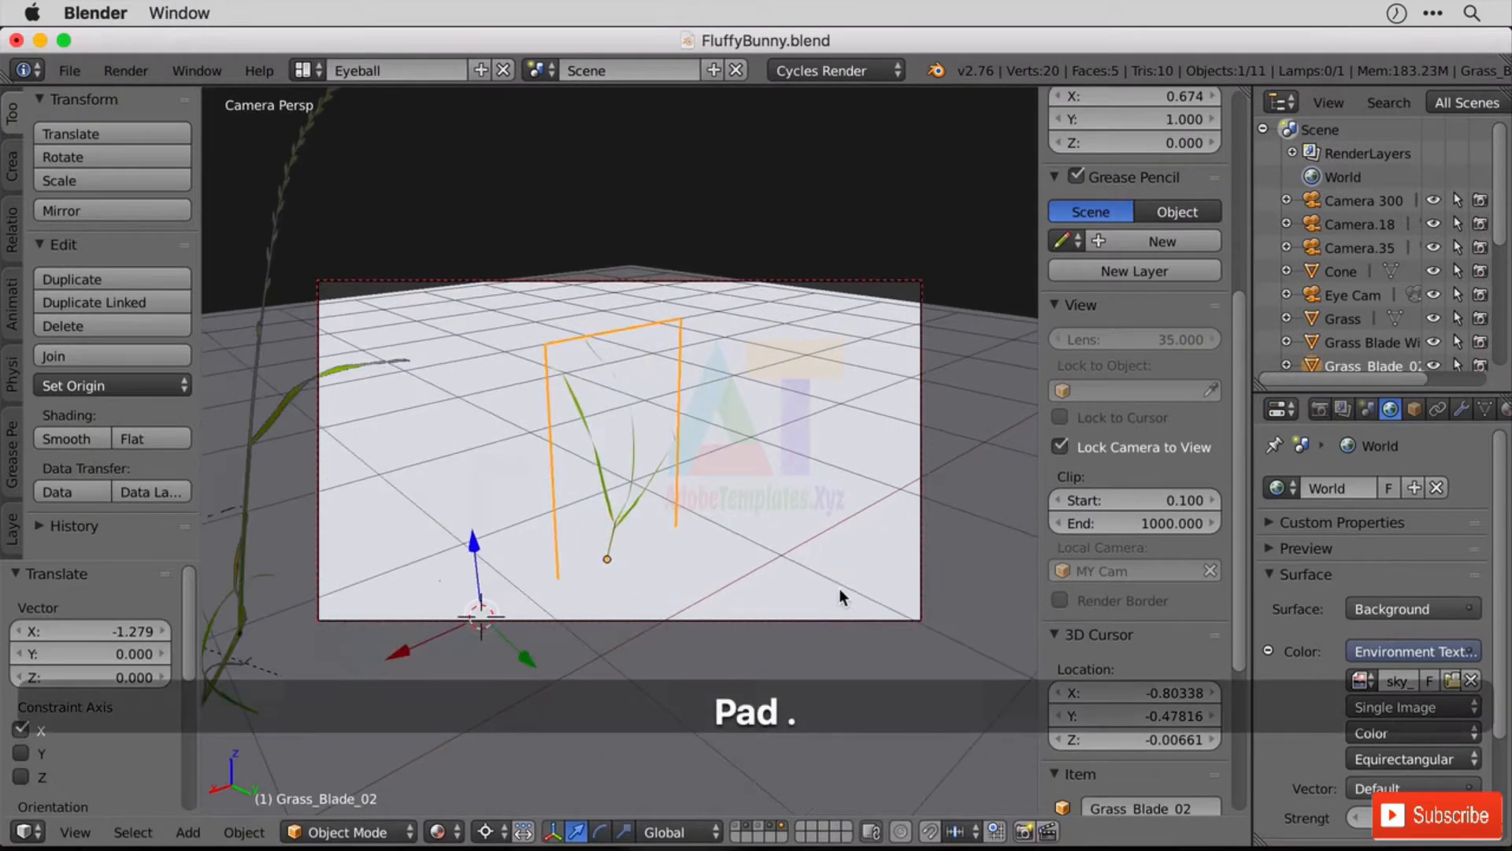
{"action": "scroll", "coordinate": [818, 548], "scroll_direction": "up", "scroll_amount": 2}
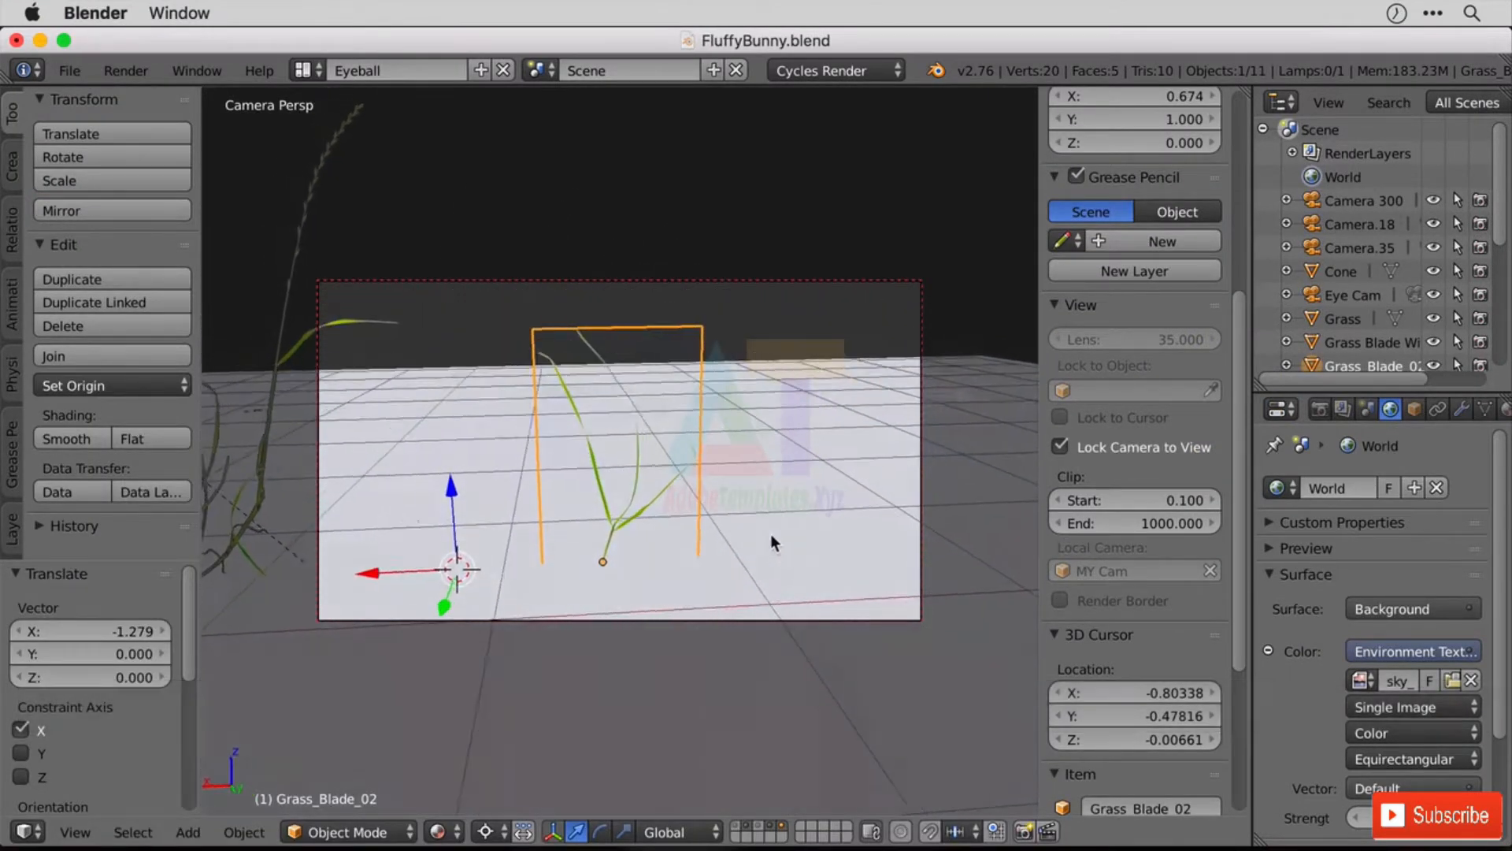
- Turn off Lock Camera to View, leave the camera view and frame the isolated grass blade up close
{"action": "left_click", "coordinate": [1132, 447]}
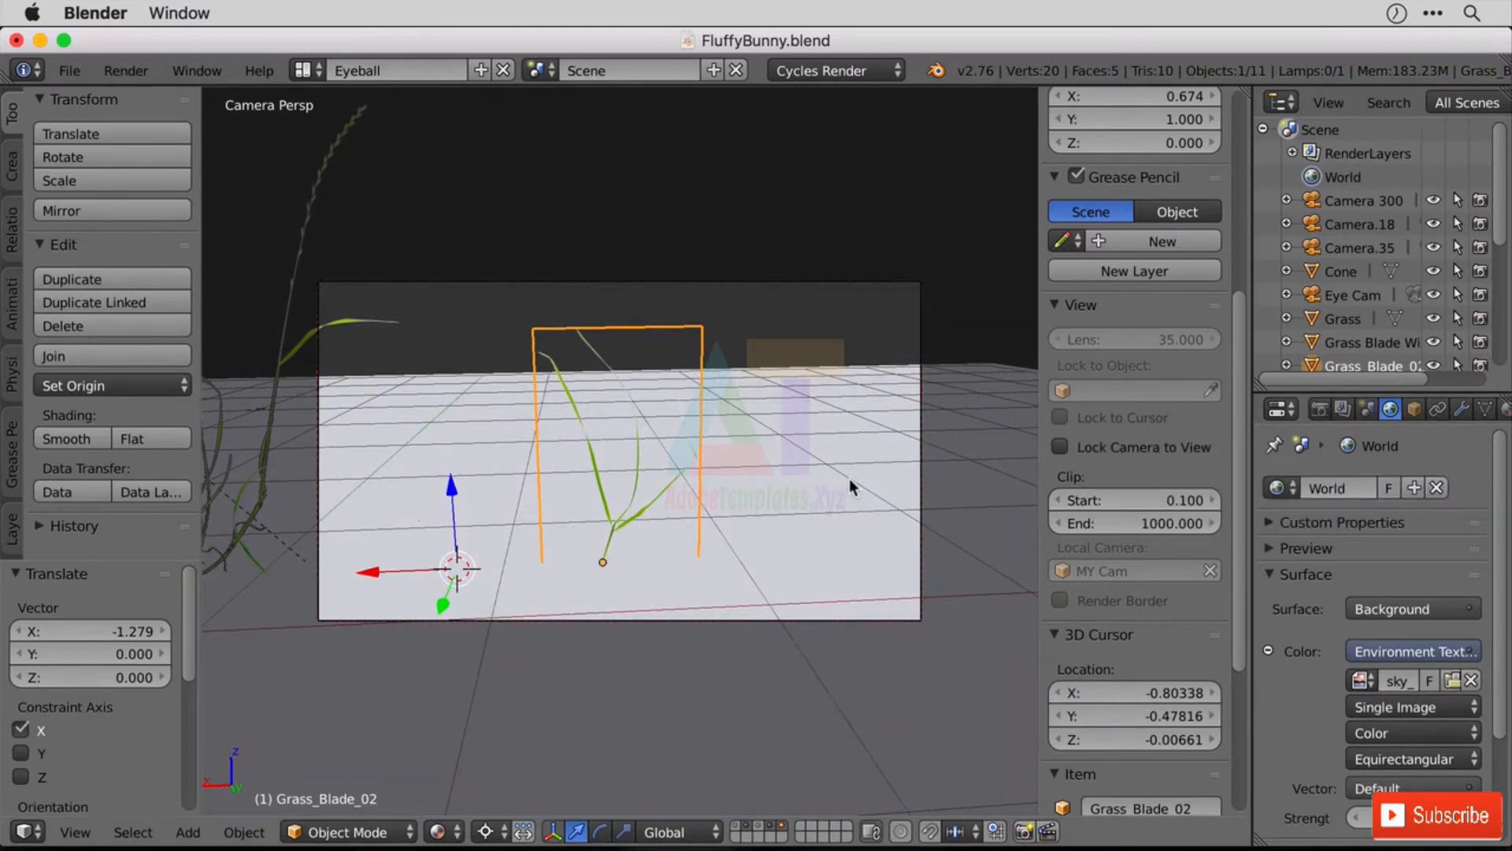
{"action": "middle_click_drag", "start_coordinate": [851, 479], "coordinate": [846, 480]}
{"action": "key", "text": "KP_Decimal"}
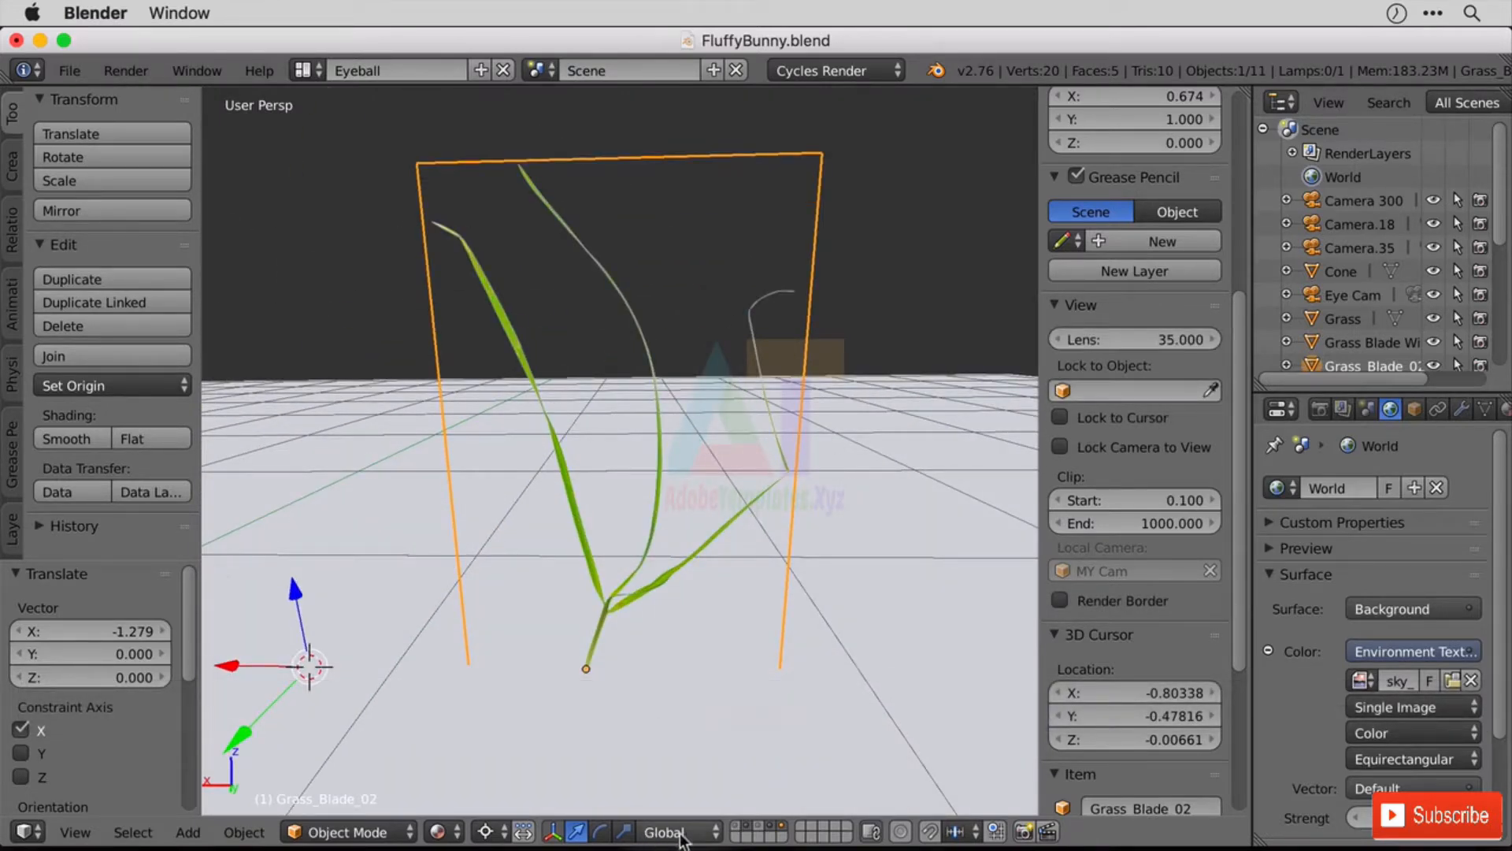
- Expand the Light Paths section of the render settings and widen the properties area so its transparency and bounce fields are readable
{"action": "left_click", "coordinate": [1323, 410]}
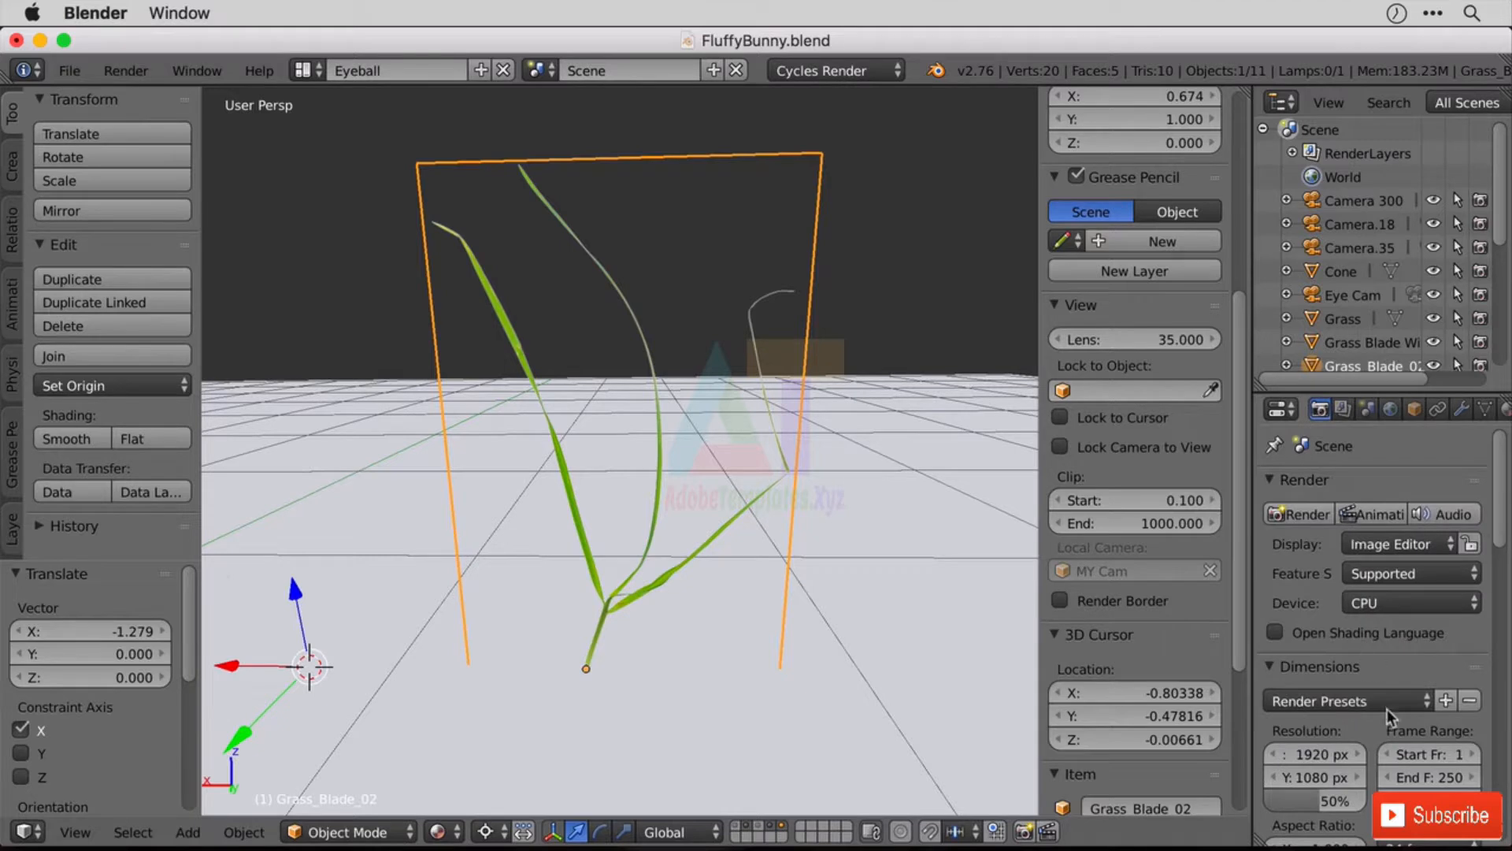
{"action": "scroll", "coordinate": [1370, 693], "scroll_direction": "down", "scroll_amount": 8}
{"action": "scroll", "coordinate": [1351, 683], "scroll_direction": "down", "scroll_amount": 12}
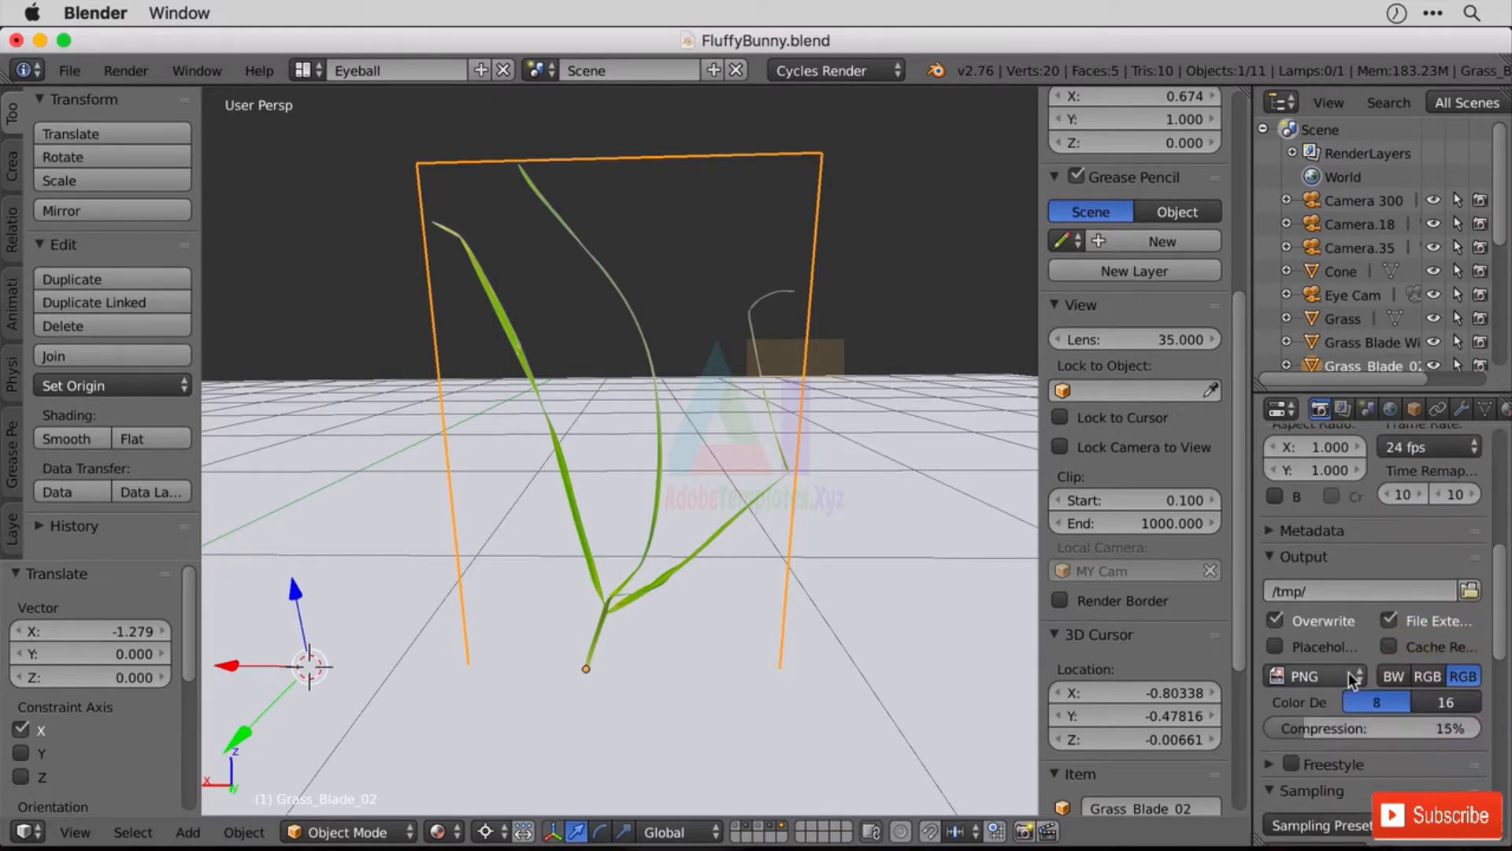
{"action": "scroll", "coordinate": [1351, 679], "scroll_direction": "down", "scroll_amount": 9}
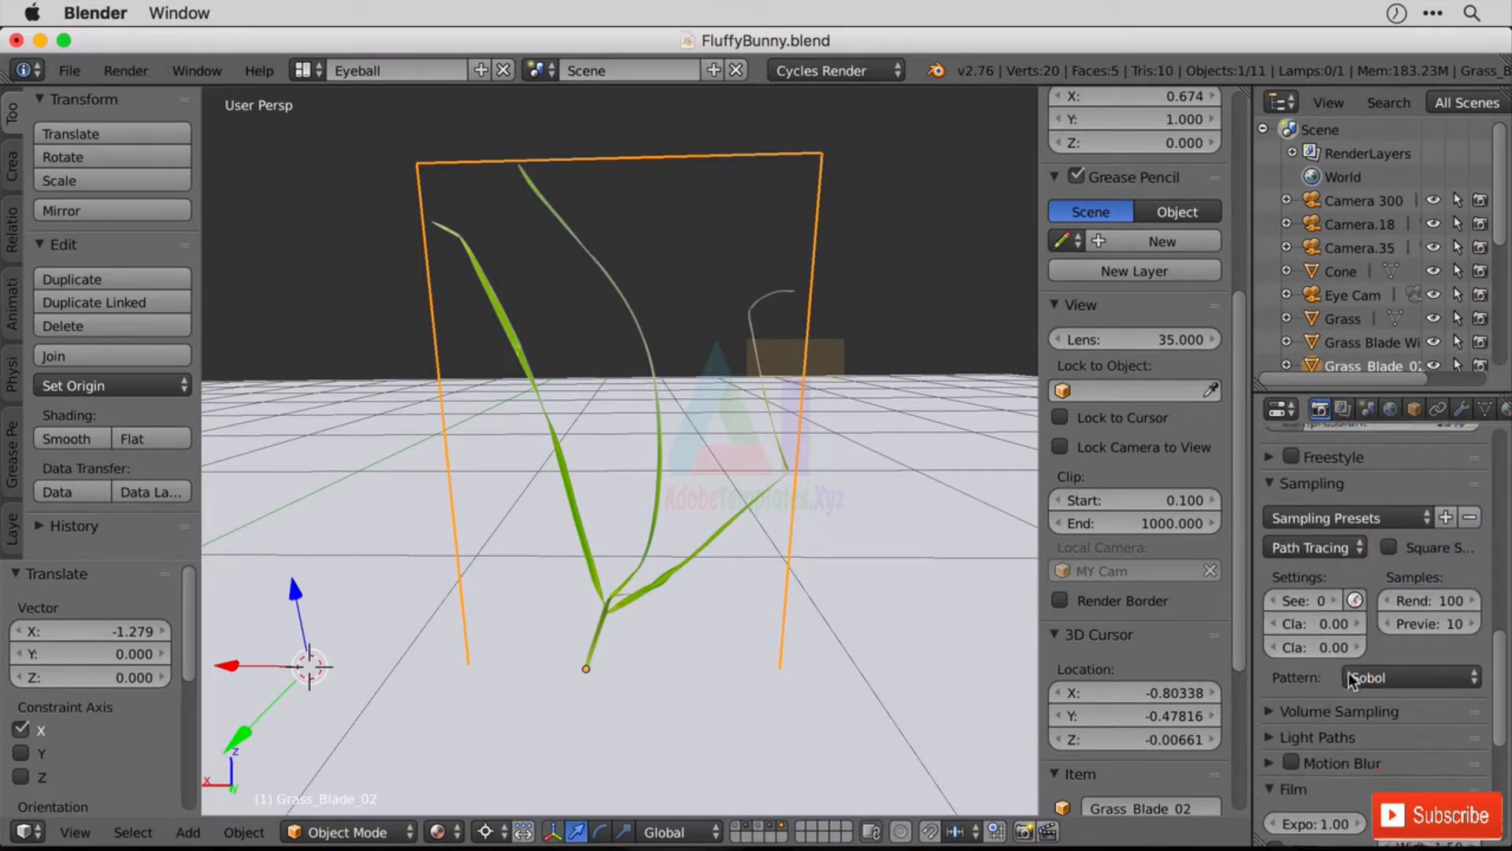
{"action": "left_click", "coordinate": [1273, 502]}
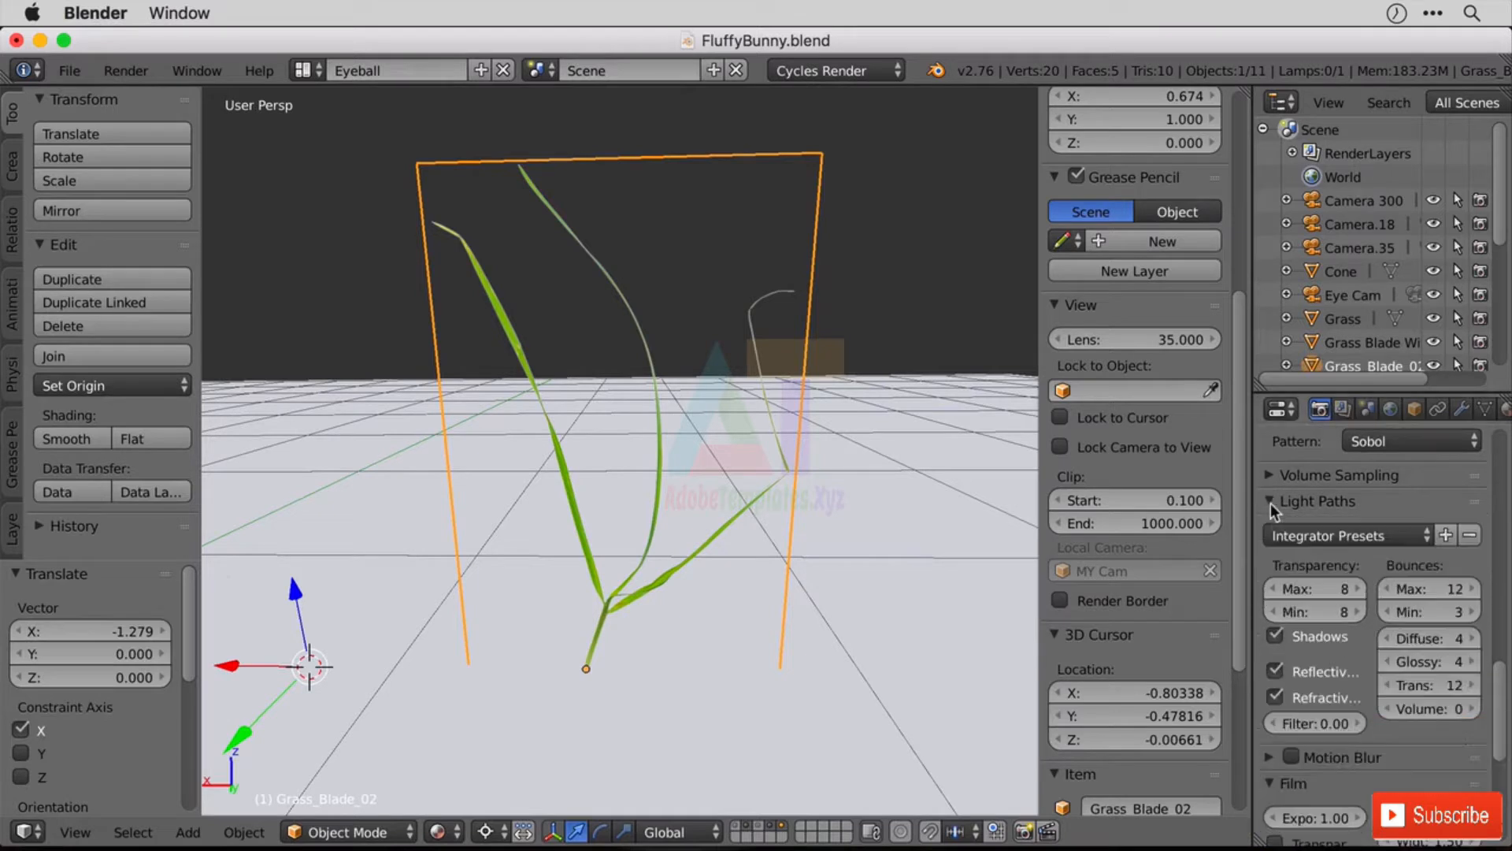
{"action": "left_click_drag", "start_coordinate": [1252, 493], "coordinate": [1138, 495]}
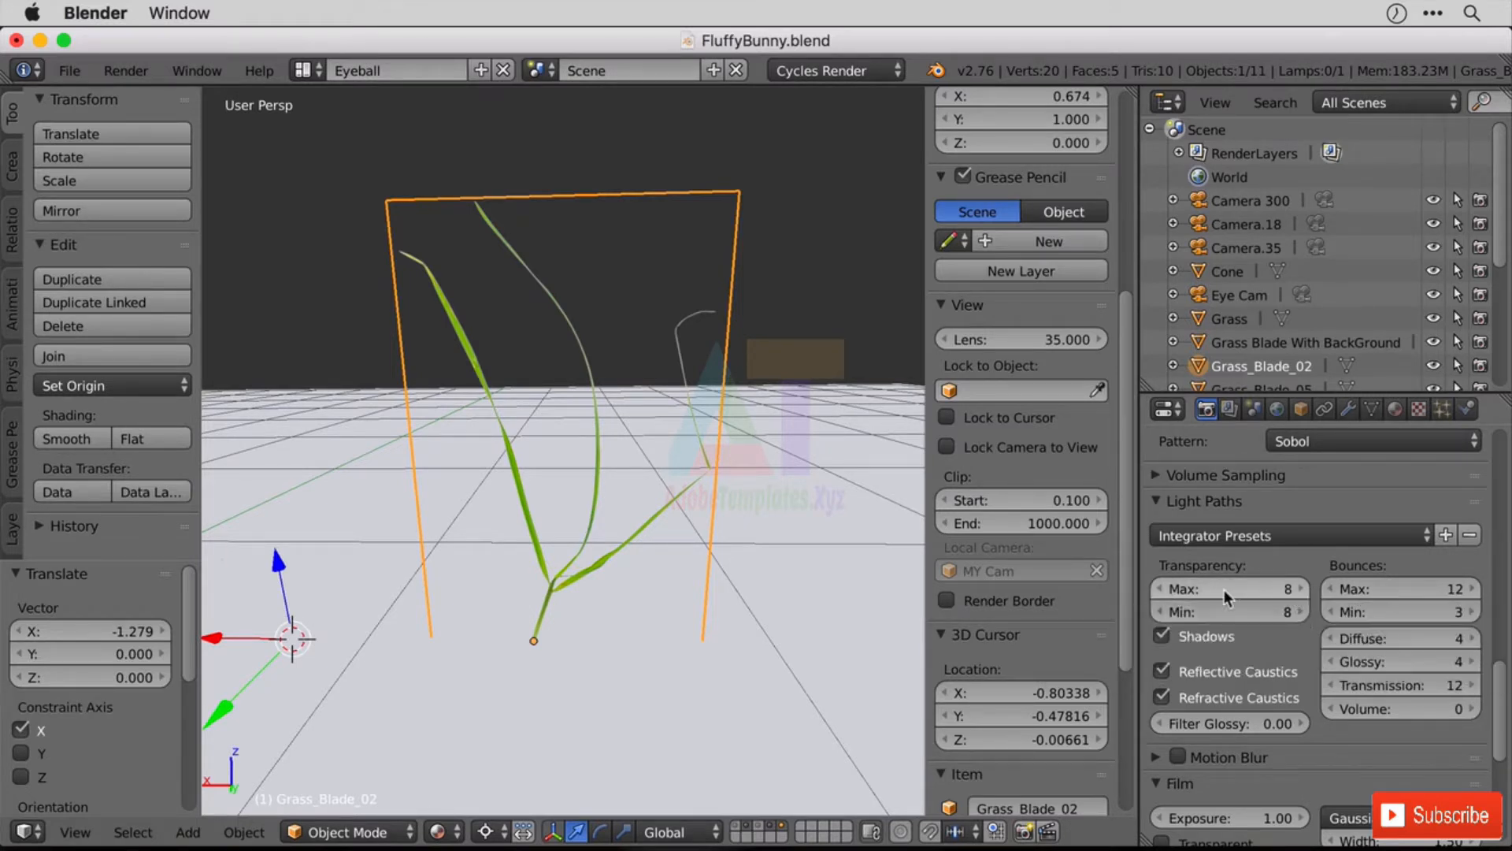
- Set the viewport shading to Rendered and add an Array modifier to Grass_Blade_02
{"action": "left_click", "coordinate": [454, 838]}
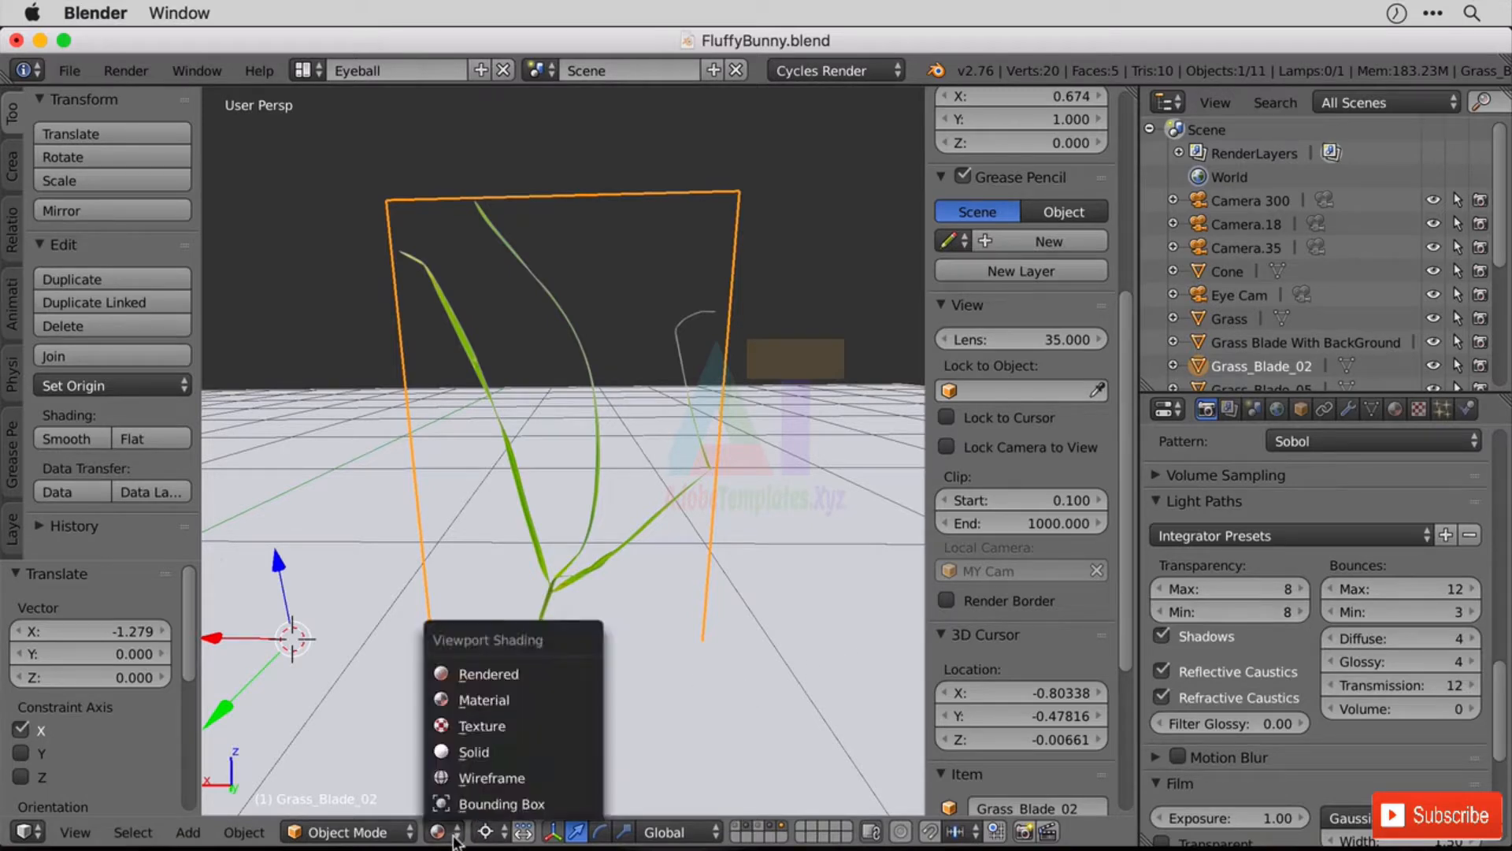
{"action": "left_click", "coordinate": [509, 674]}
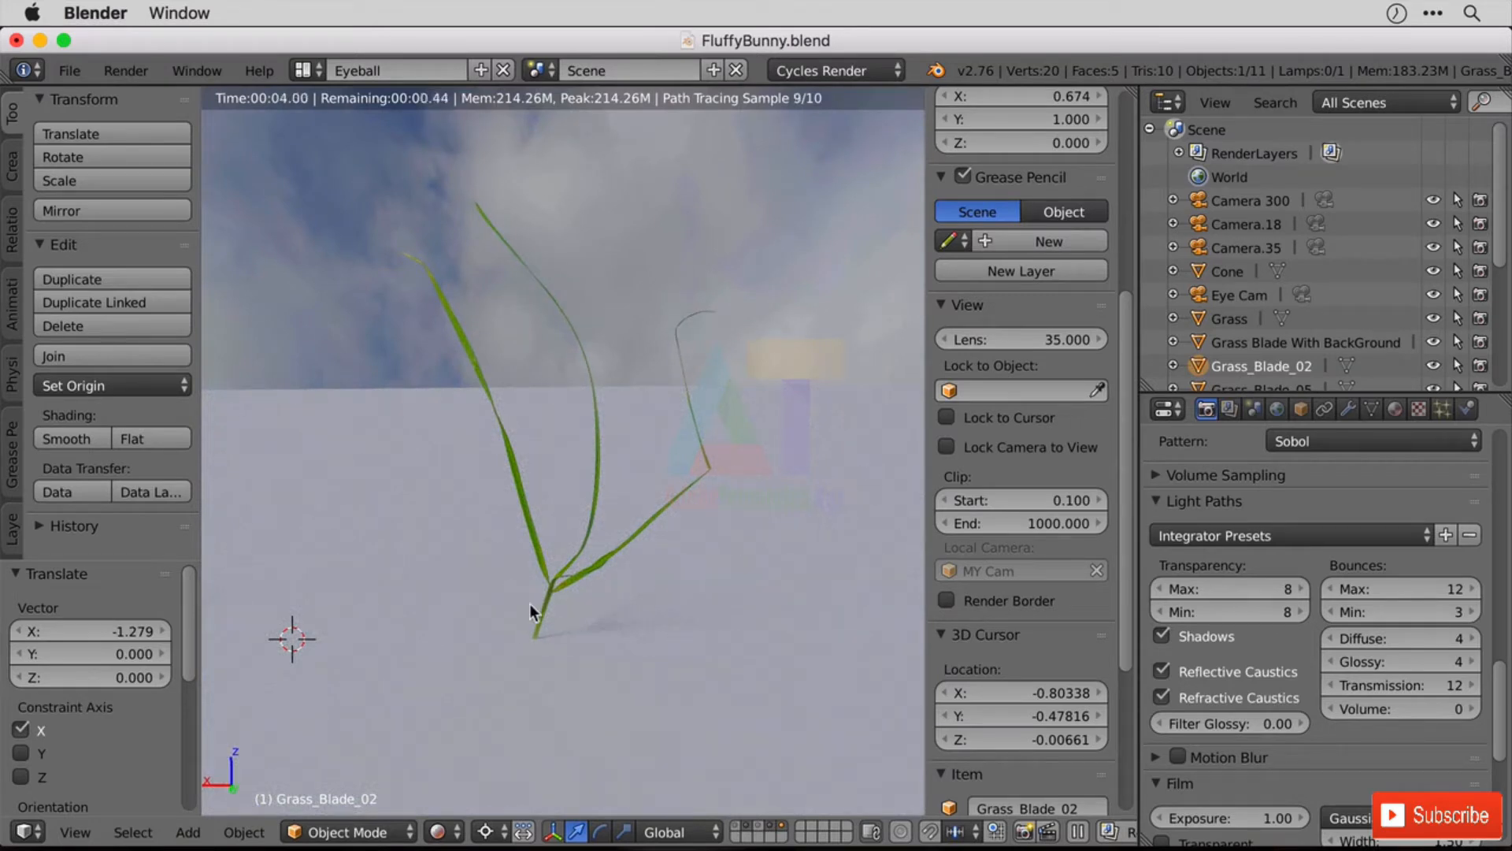
{"action": "left_click", "coordinate": [1348, 409]}
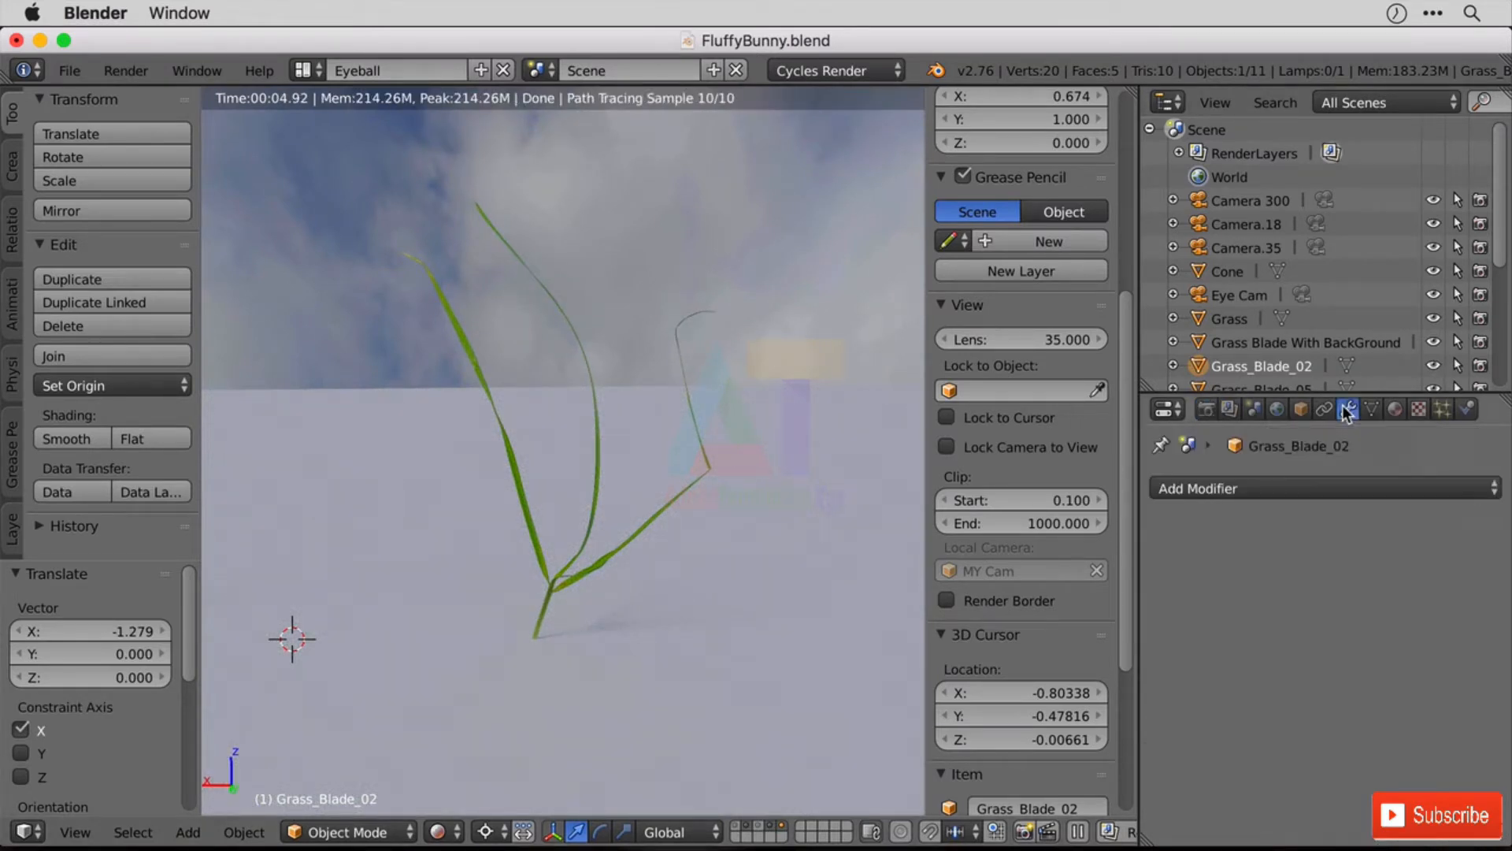
{"action": "left_click", "coordinate": [1293, 490]}
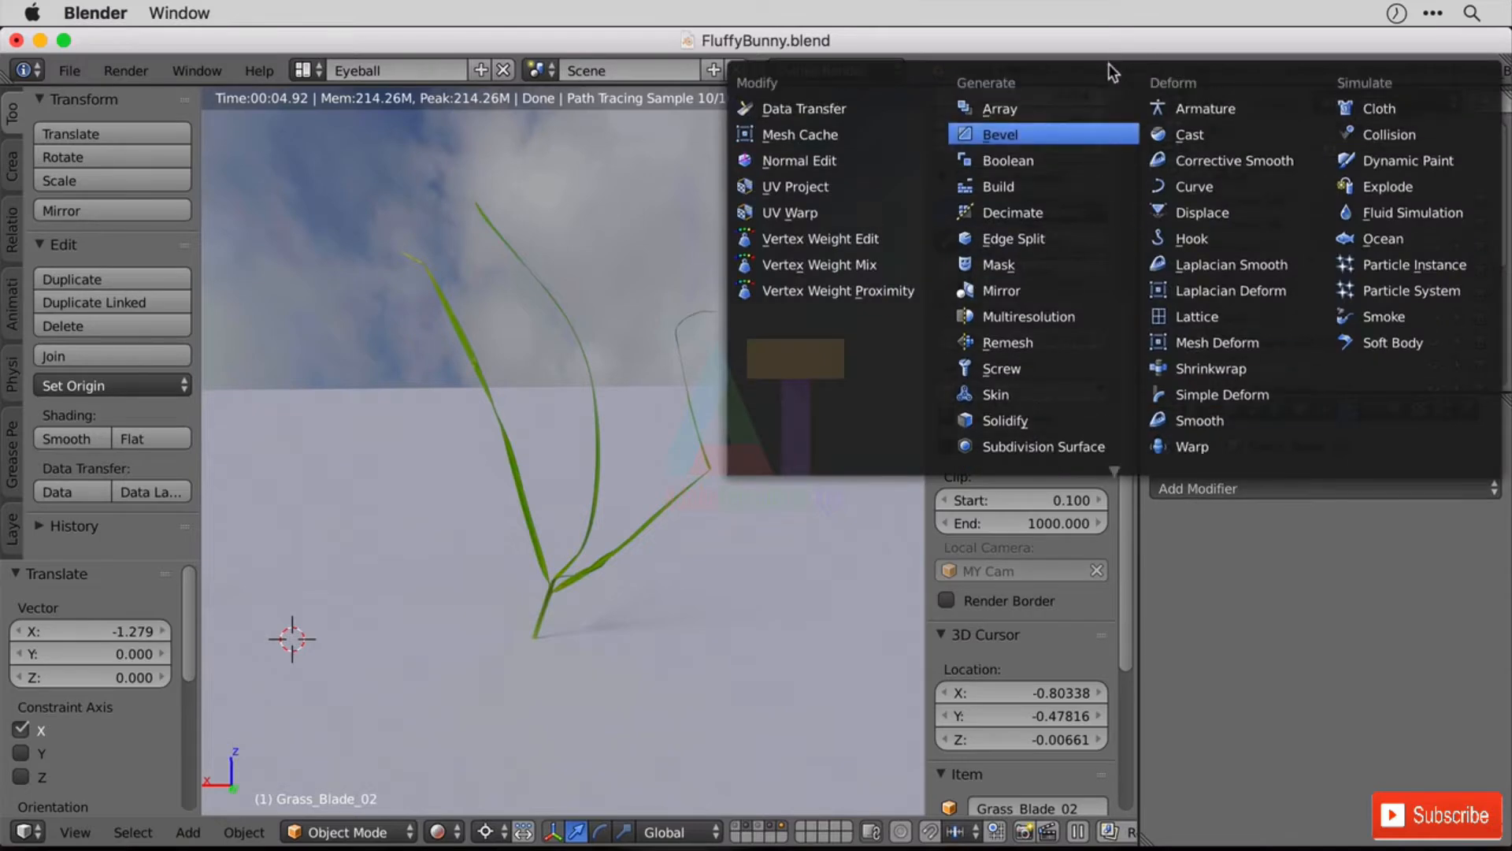
{"action": "left_click", "coordinate": [1075, 109]}
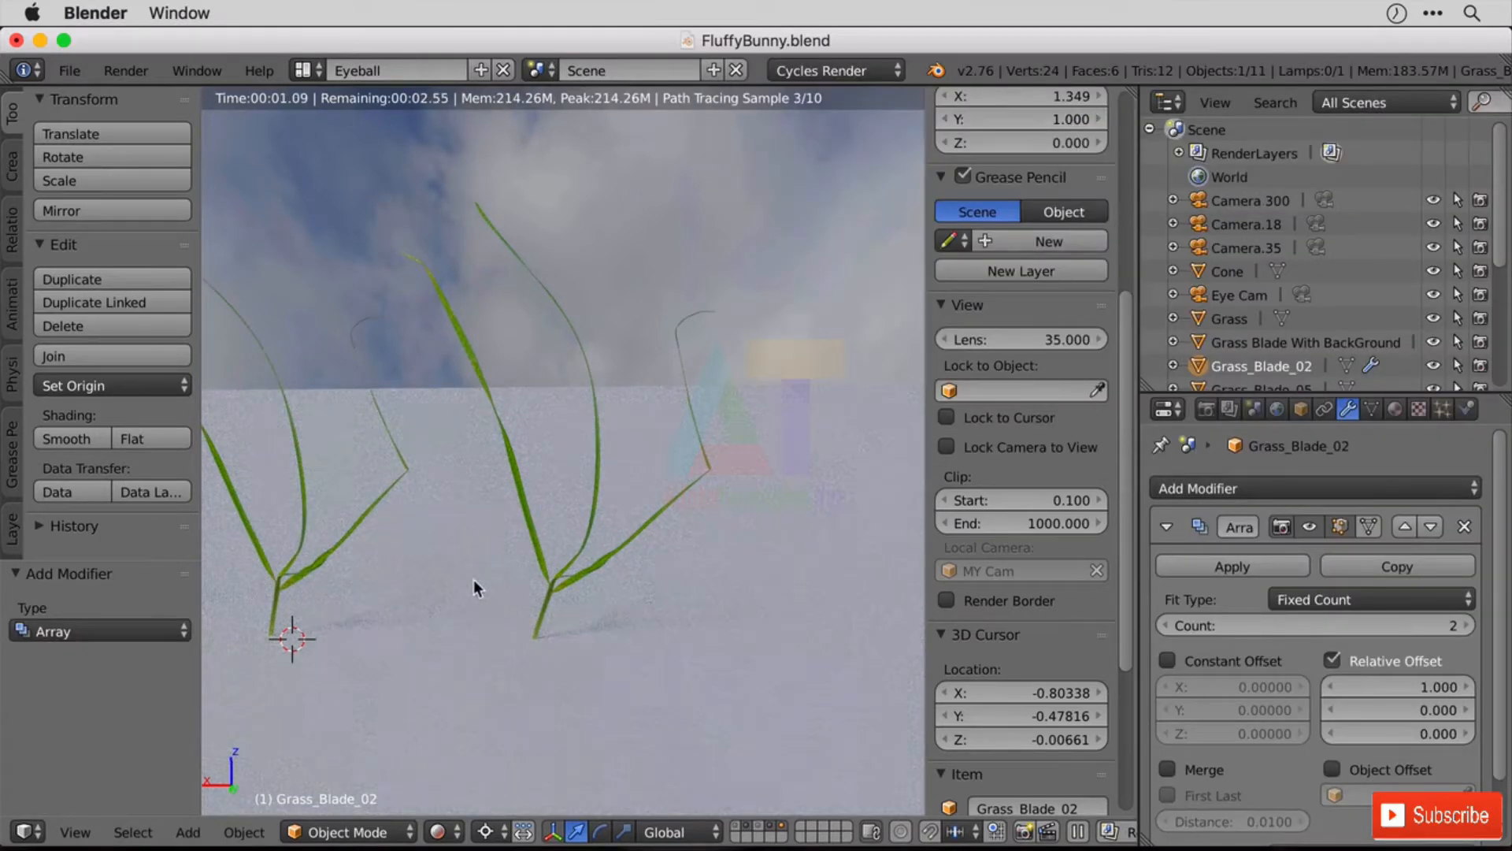
- Switch the Array modifier from relative to constant offset and set its Z distance to 0.2
{"action": "left_click", "coordinate": [1380, 664]}
{"action": "left_click", "coordinate": [1212, 659]}
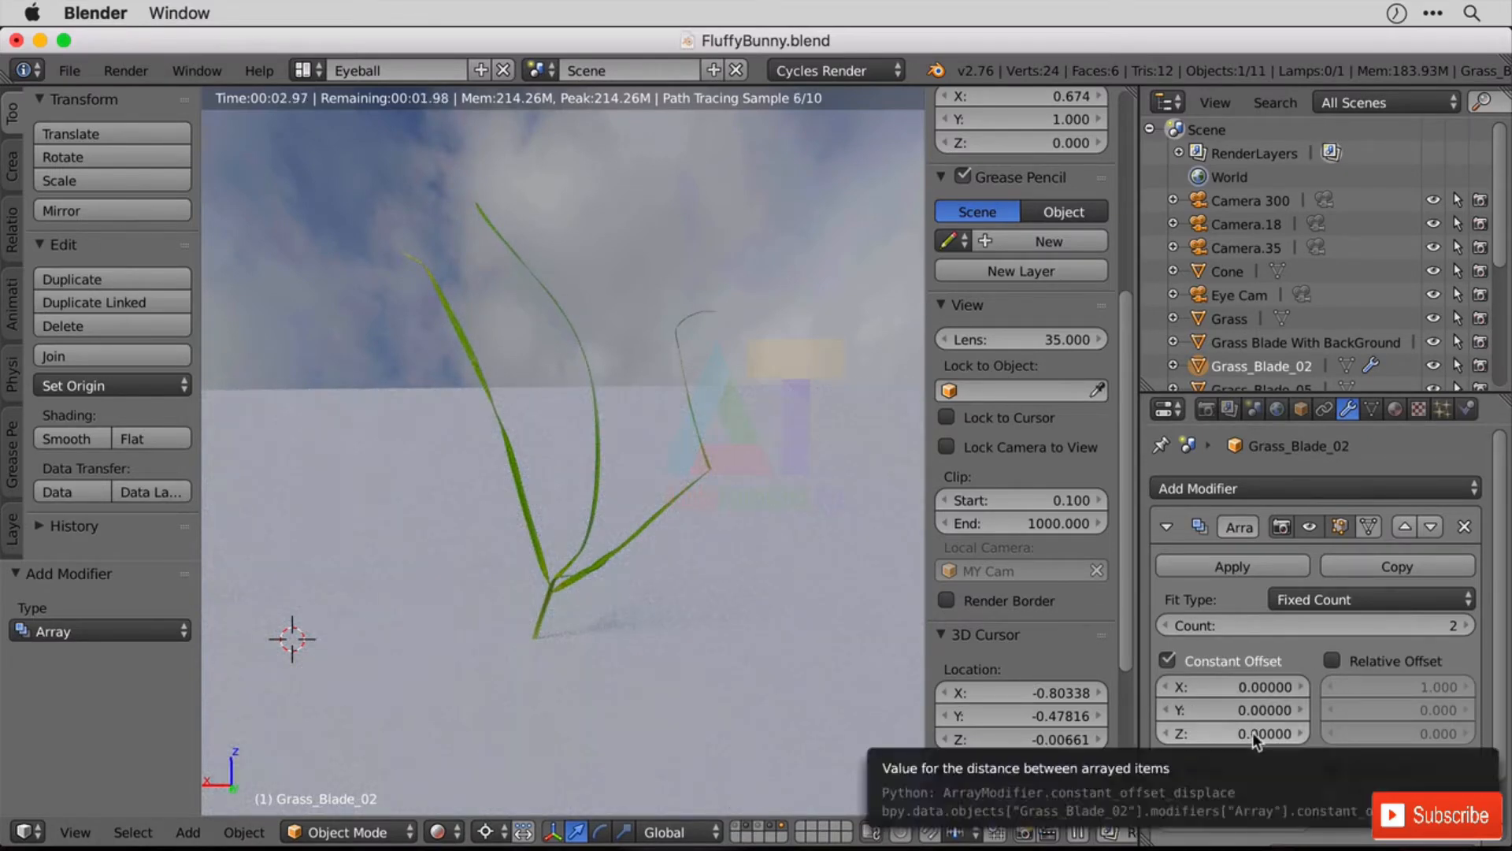
{"action": "left_click", "coordinate": [1255, 733]}
{"action": "type", "text": "0.0"}
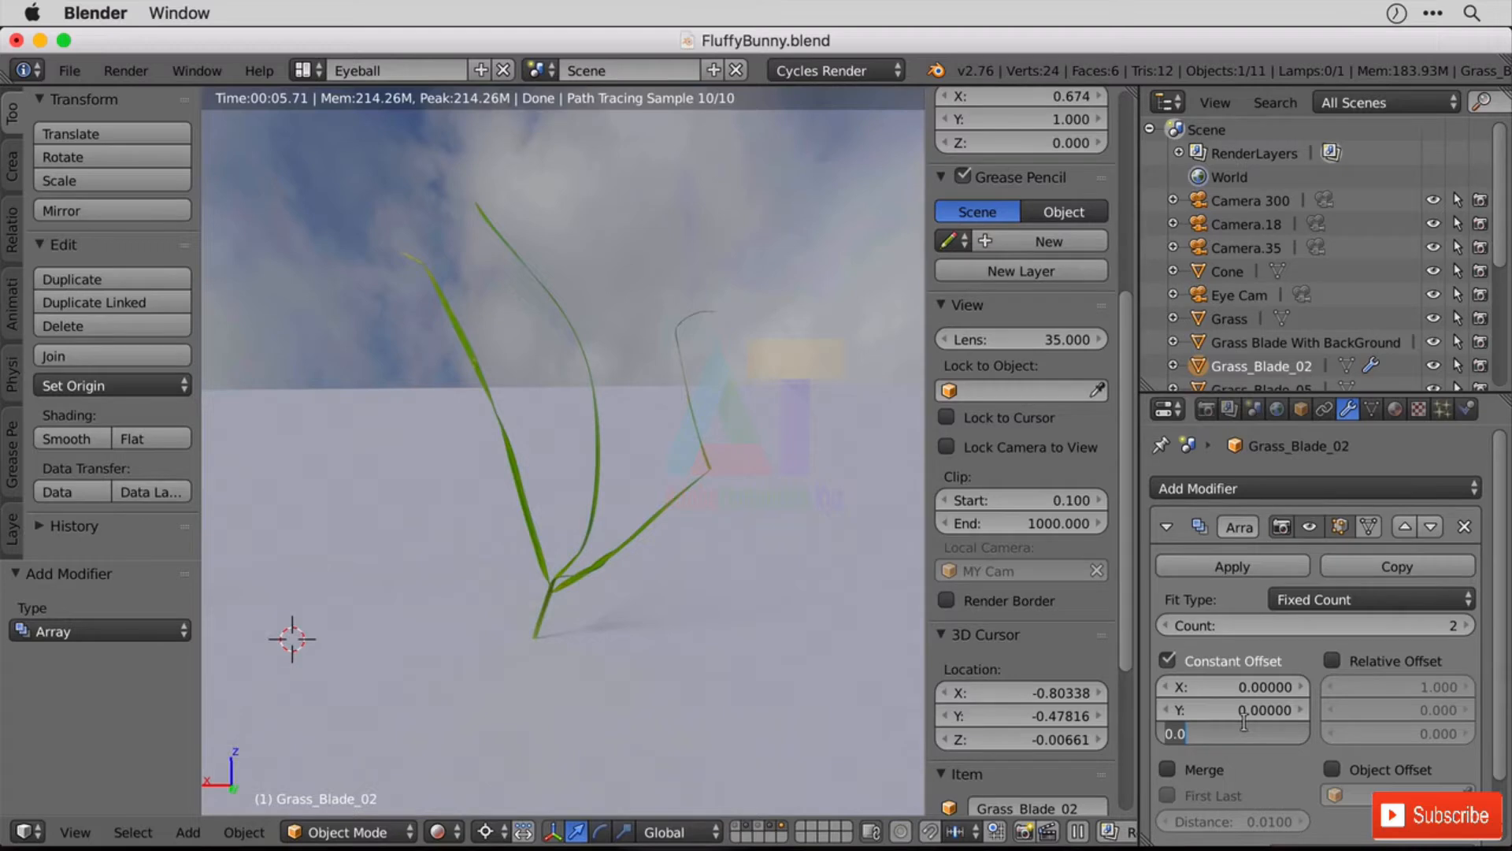
{"action": "key", "text": "Return"}
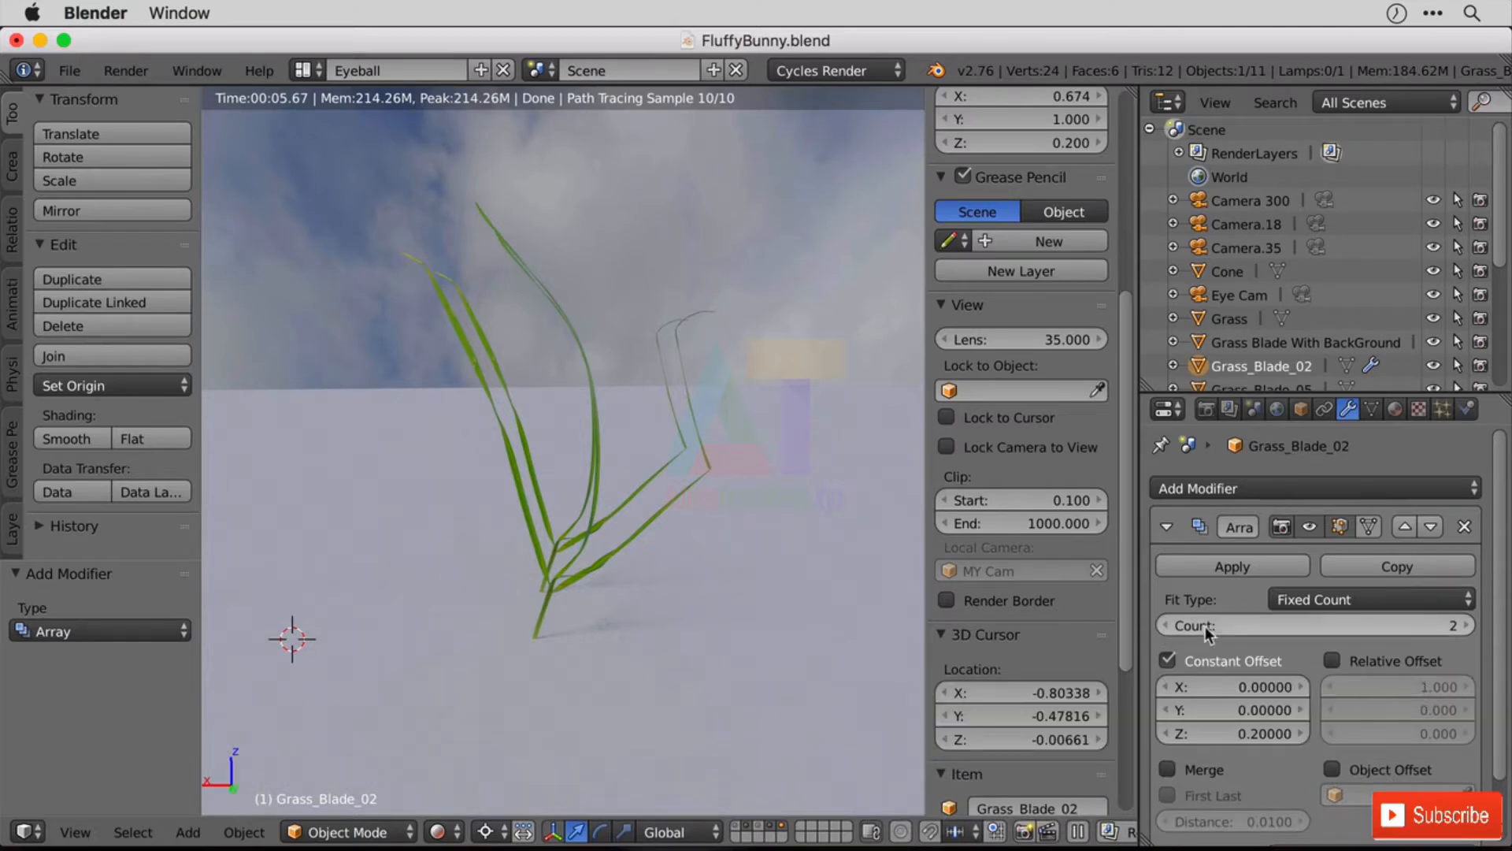
- Raise the Array modifier's count to 14 copies of the grass blade
{"action": "left_click", "coordinate": [1465, 625]}
{"action": "left_click", "coordinate": [1465, 625]}
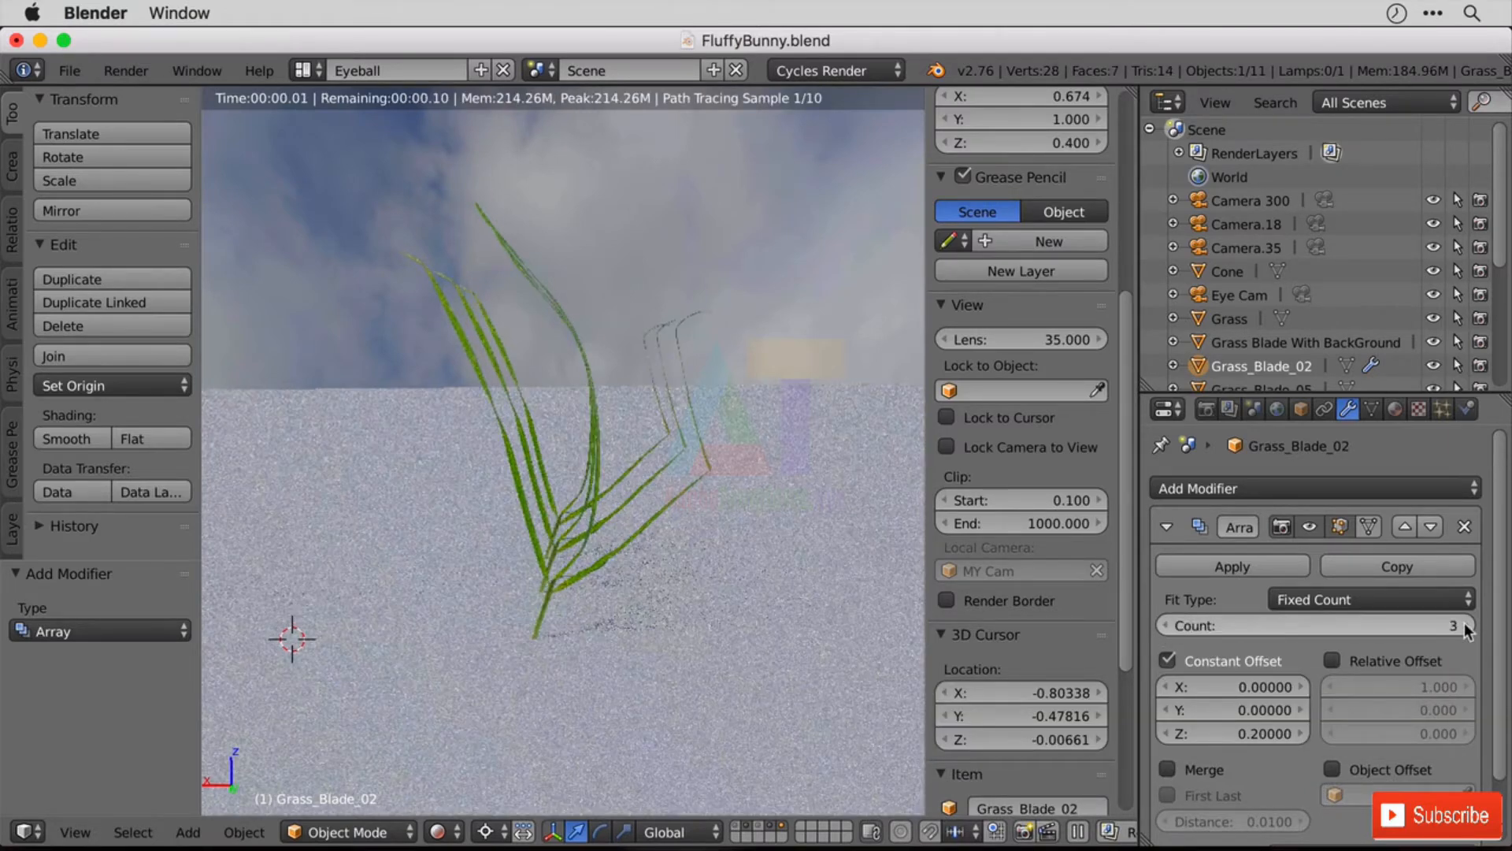
{"action": "left_click", "coordinate": [1465, 625]}
{"action": "left_click", "coordinate": [1465, 626]}
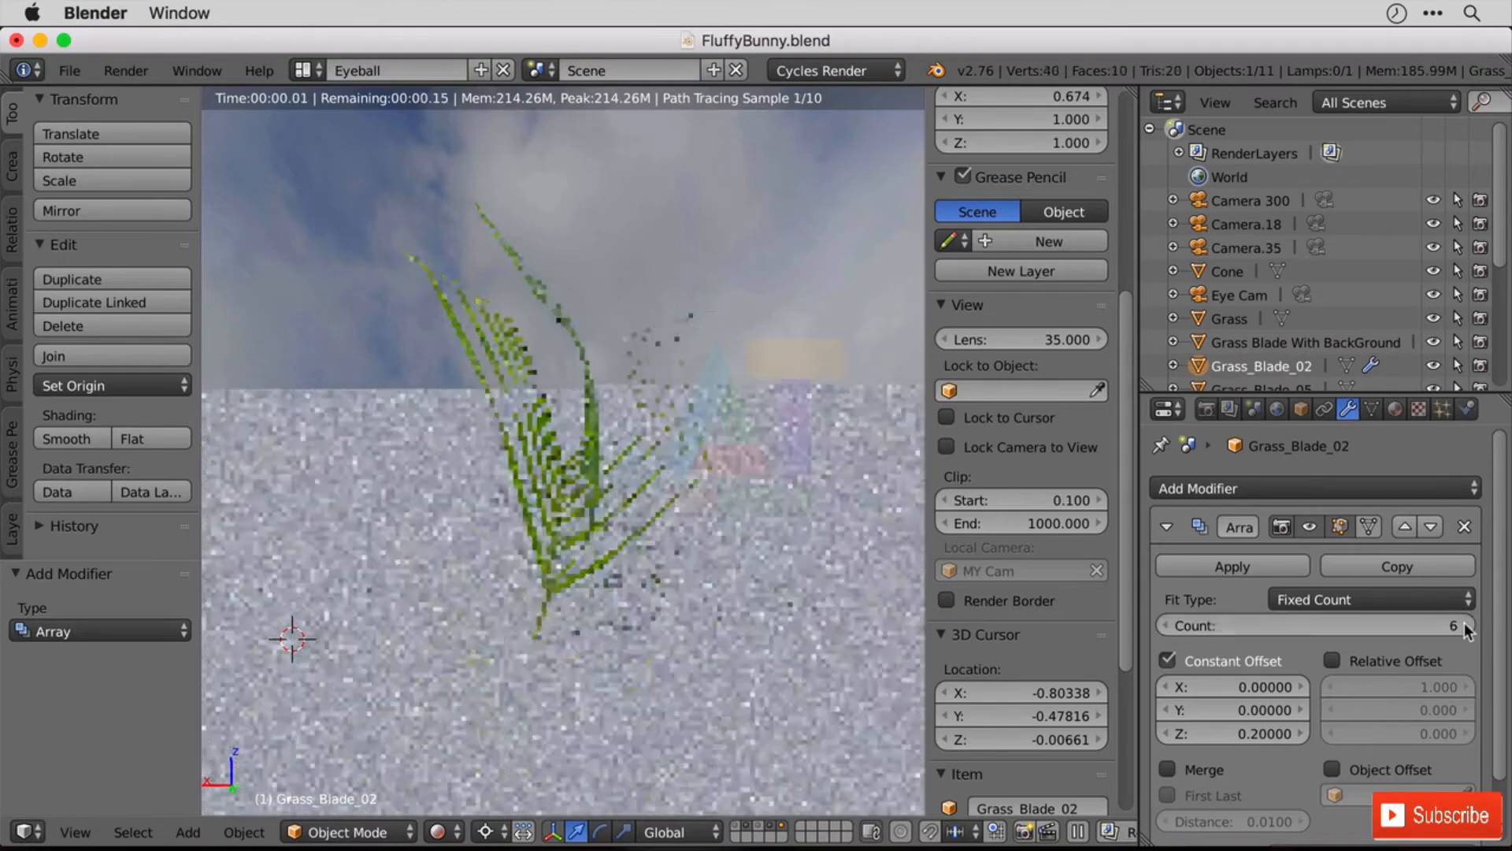
{"action": "left_click", "coordinate": [1465, 626]}
{"action": "left_click", "coordinate": [1465, 626]}
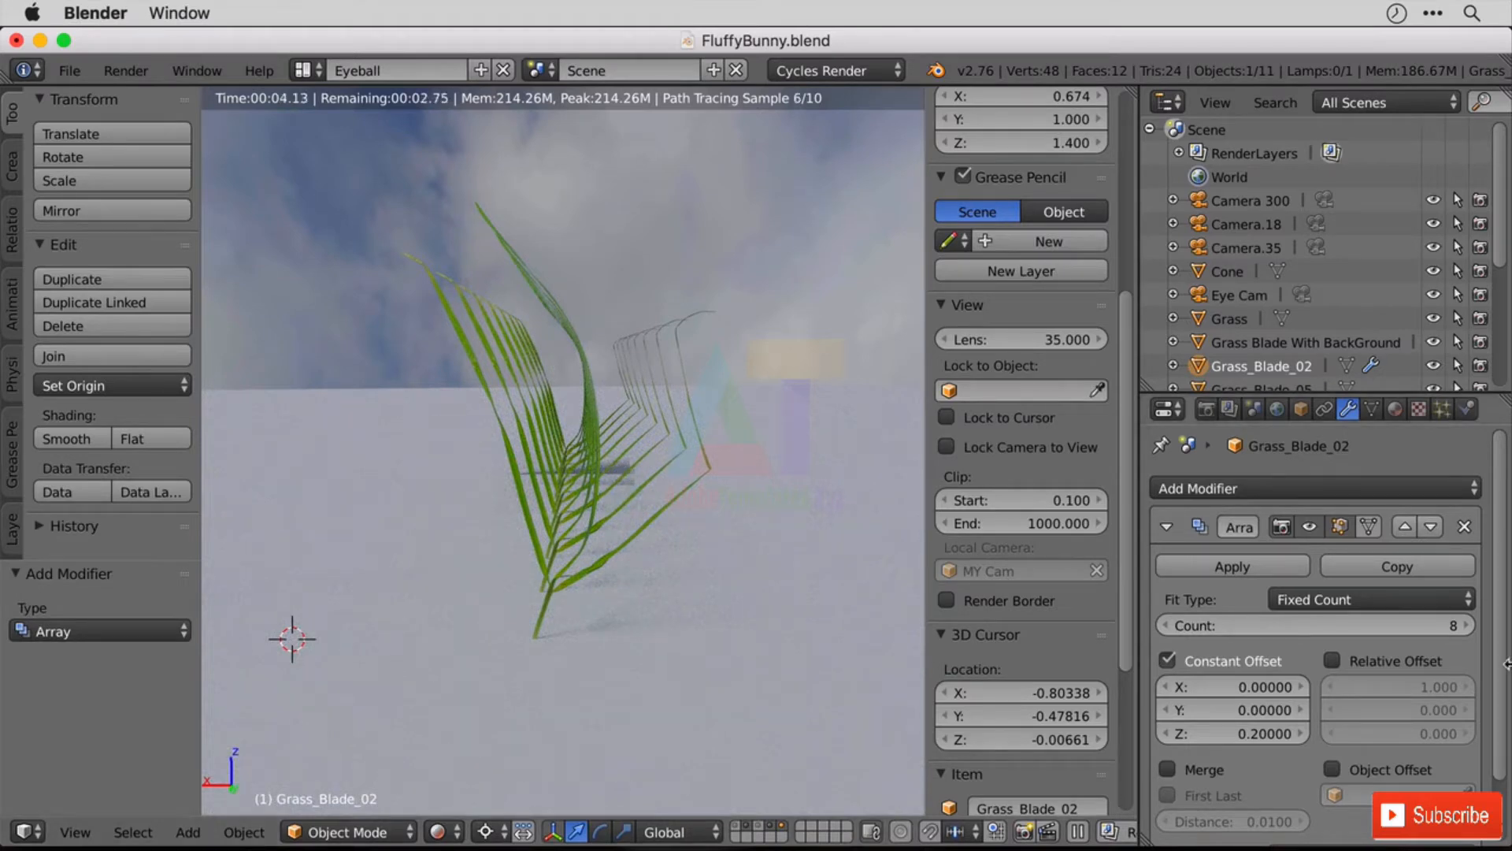
{"action": "left_click", "coordinate": [1467, 625]}
{"action": "left_click", "coordinate": [1467, 625]}
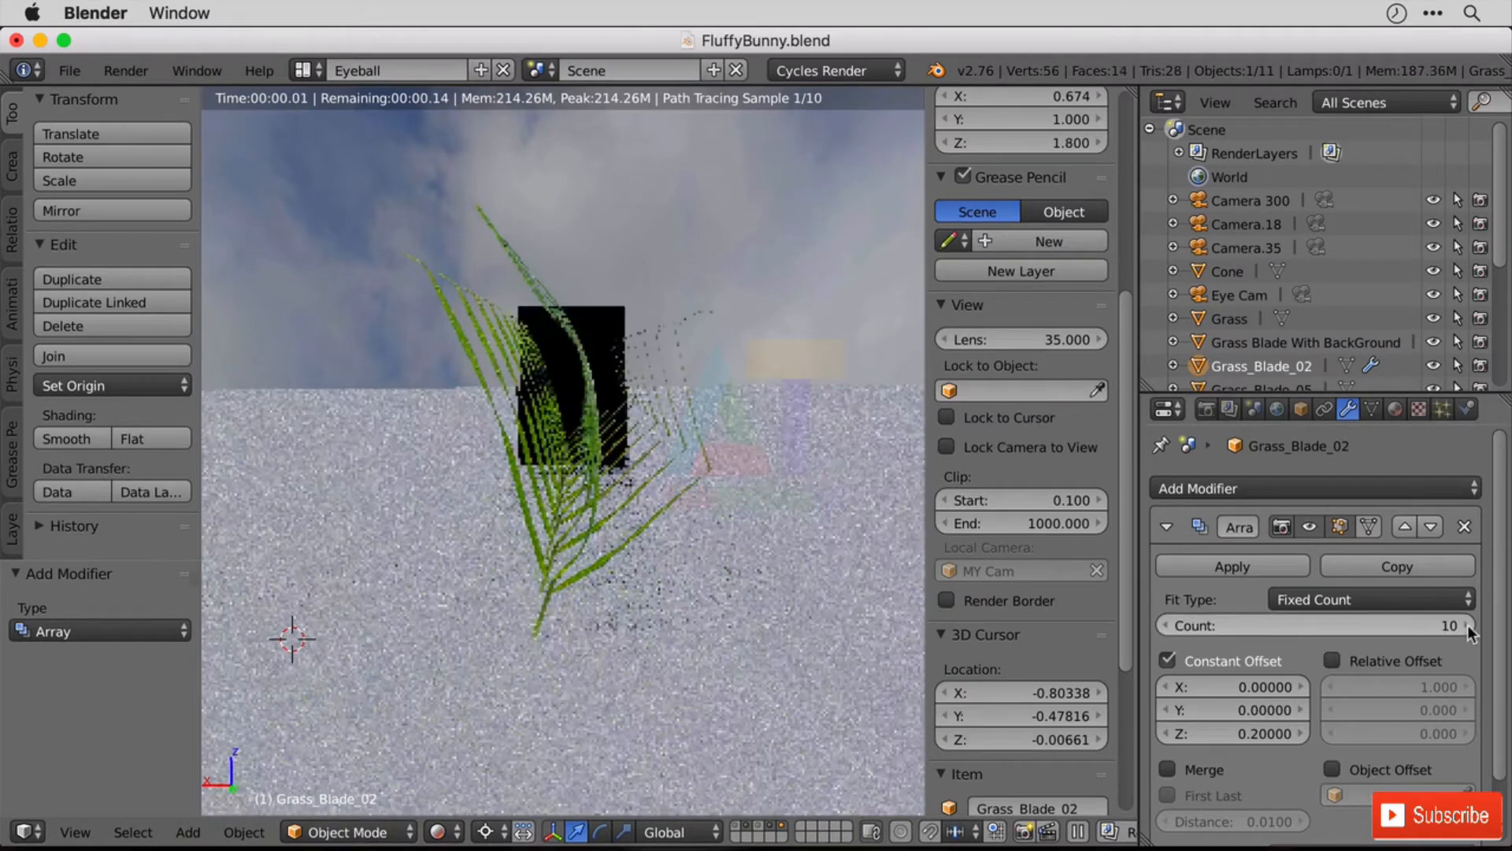
{"action": "left_click", "coordinate": [1467, 626]}
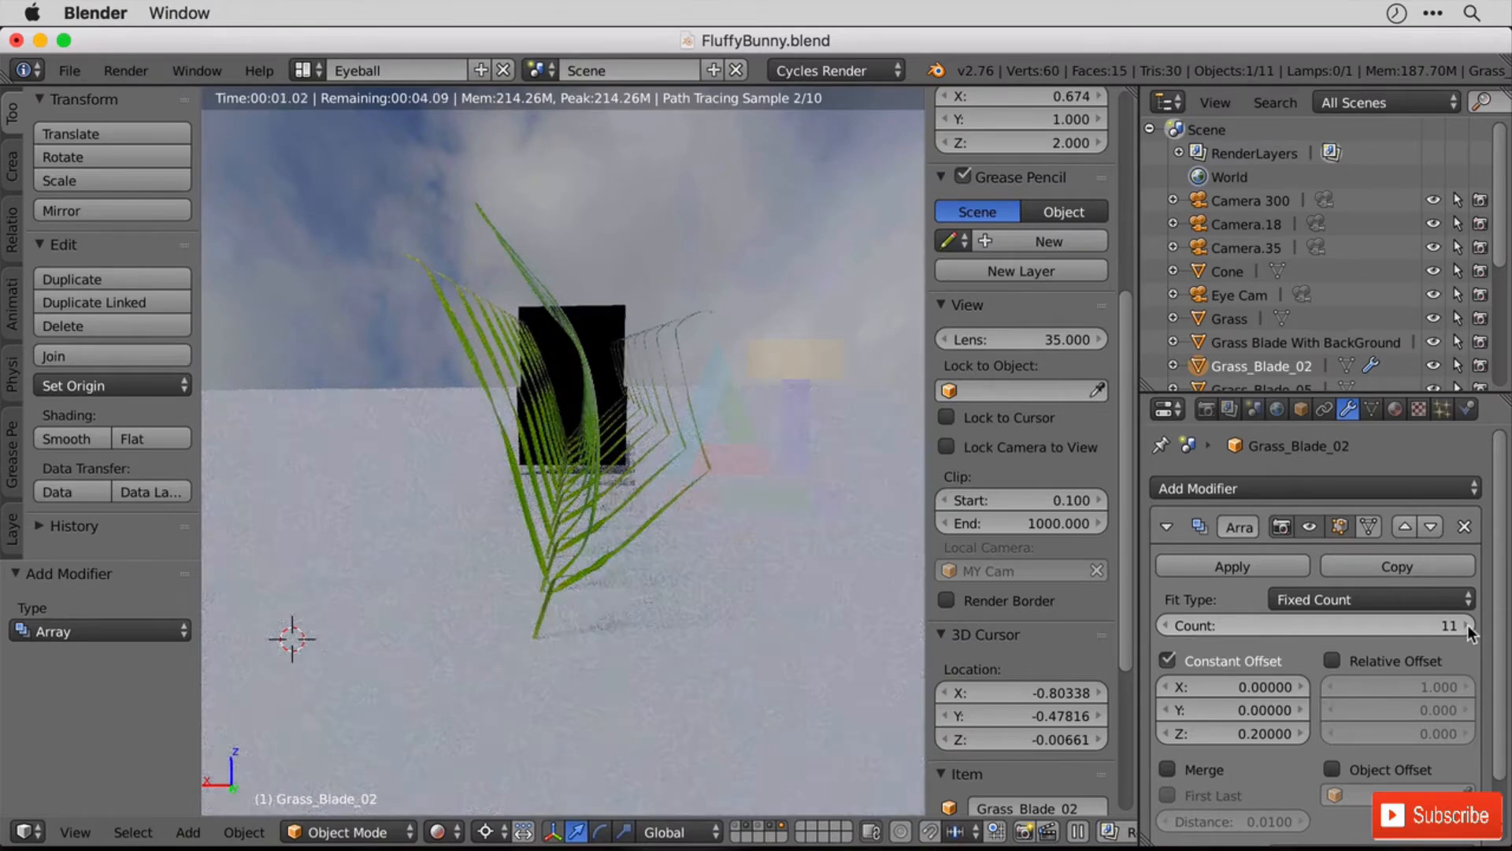
{"action": "left_click", "coordinate": [1467, 625]}
{"action": "left_click", "coordinate": [1467, 625]}
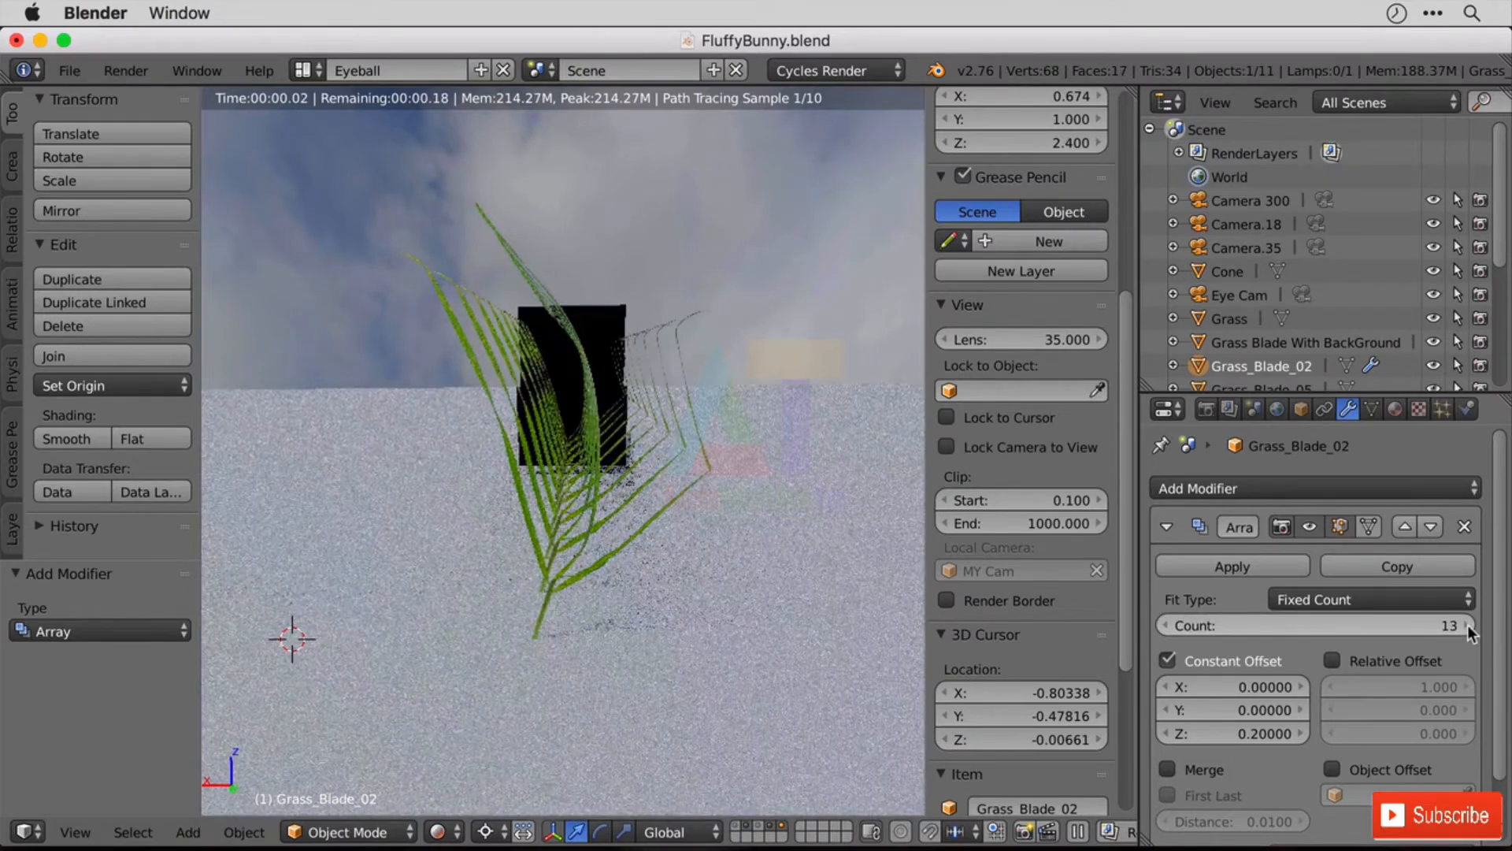
{"action": "left_click", "coordinate": [1468, 625]}
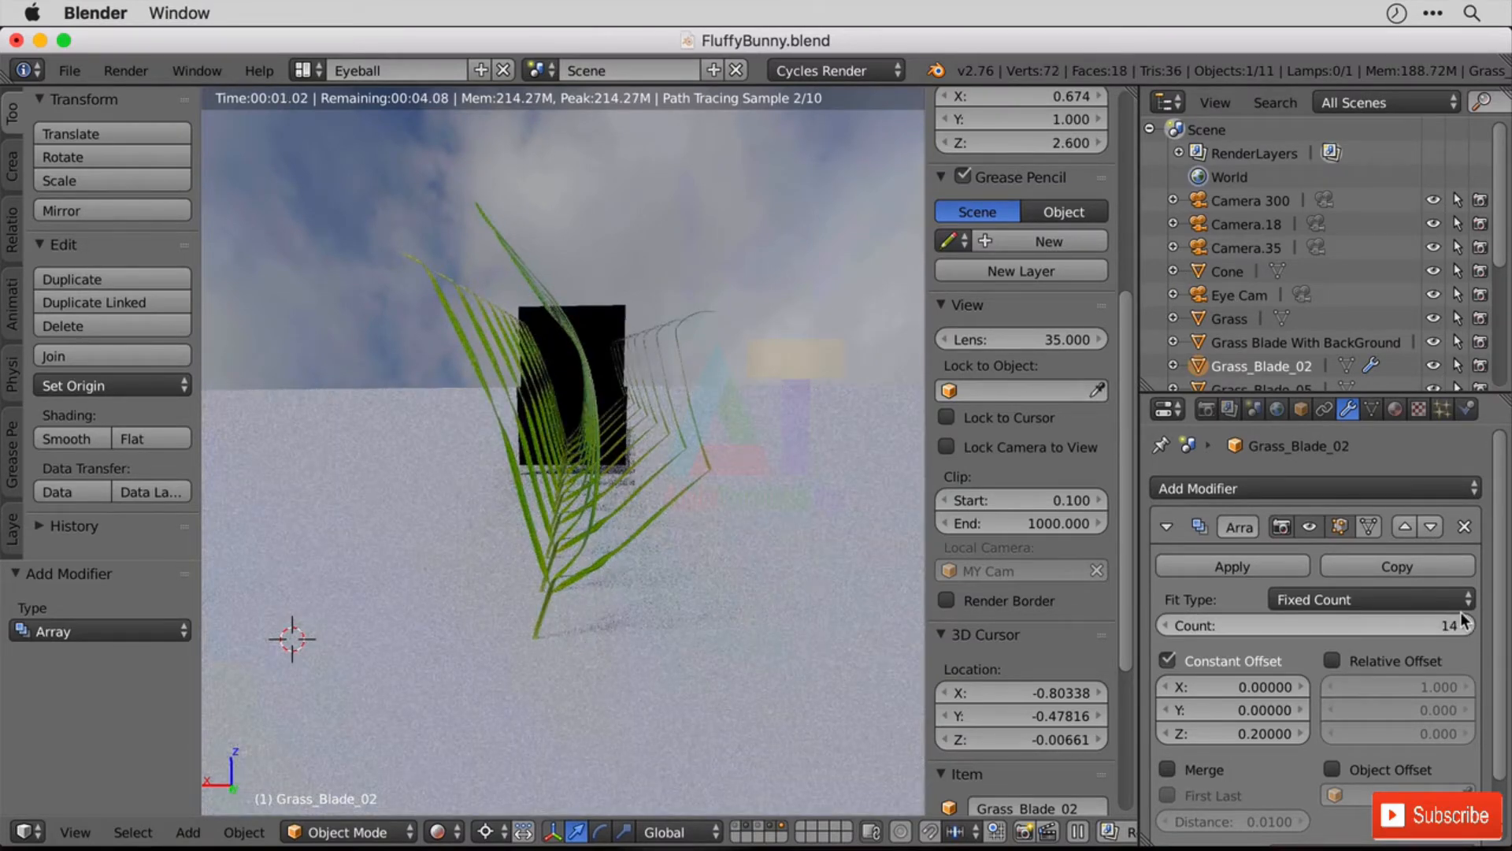
- Raise the maximum transparency value in the render Light Paths settings step by step to 19
{"action": "left_click", "coordinate": [1208, 412]}
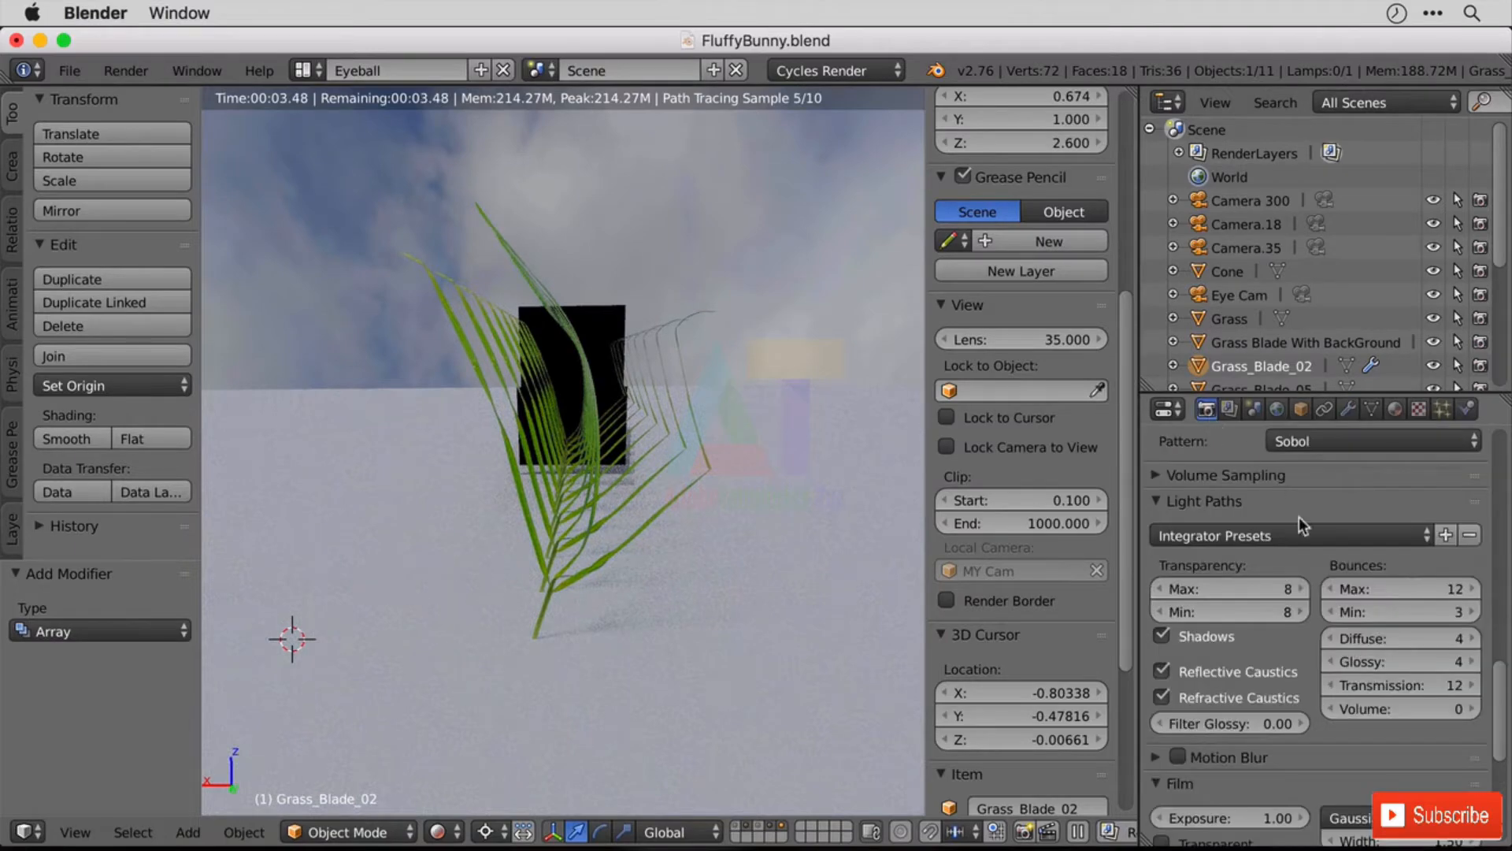
{"action": "left_click", "coordinate": [1298, 587]}
{"action": "left_click", "coordinate": [1299, 588]}
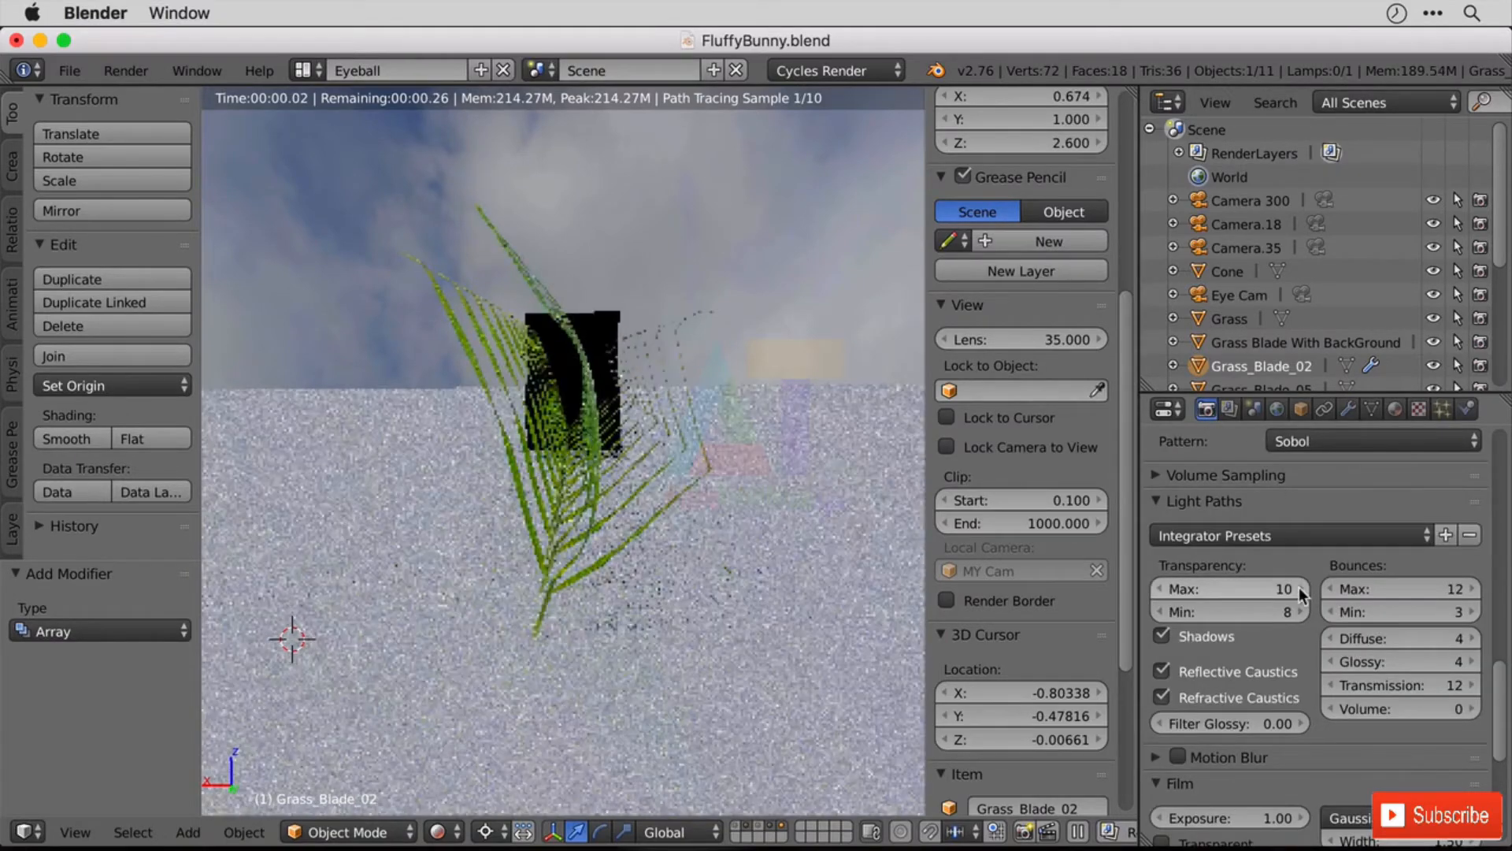
{"action": "left_click", "coordinate": [1299, 588]}
{"action": "left_click", "coordinate": [1298, 587]}
{"action": "left_click", "coordinate": [1298, 588]}
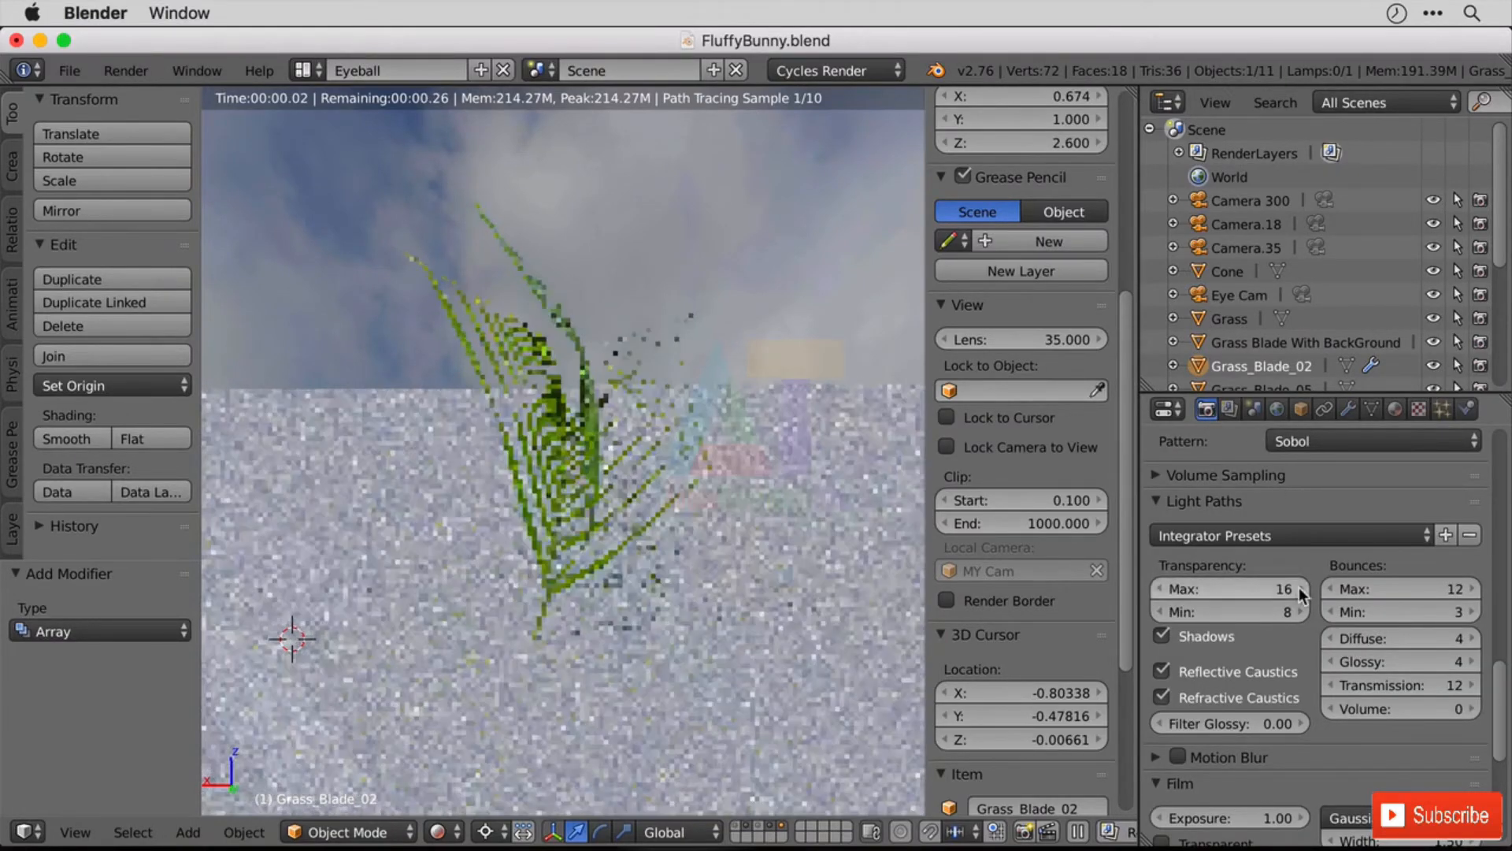
{"action": "left_click", "coordinate": [1298, 588]}
{"action": "left_click", "coordinate": [1298, 588]}
{"action": "left_click", "coordinate": [1298, 587]}
{"action": "left_click", "coordinate": [1298, 587]}
{"action": "left_click", "coordinate": [1298, 587]}
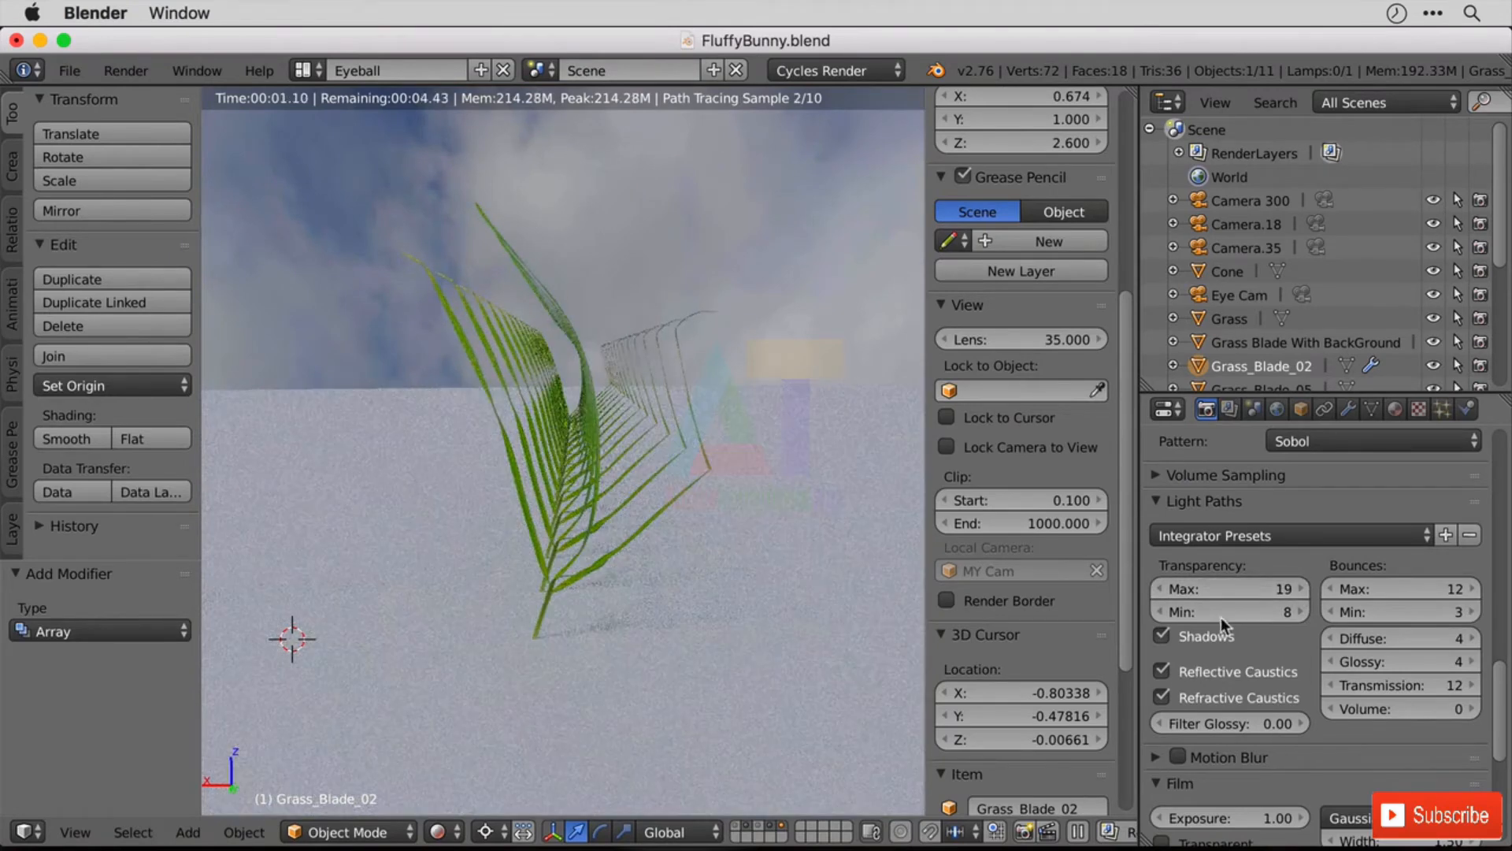
- Set the Light Paths maximum transparency to 100 and view the stacked grass blades from the side
{"action": "left_click", "coordinate": [1225, 588]}
{"action": "type", "text": "100"}
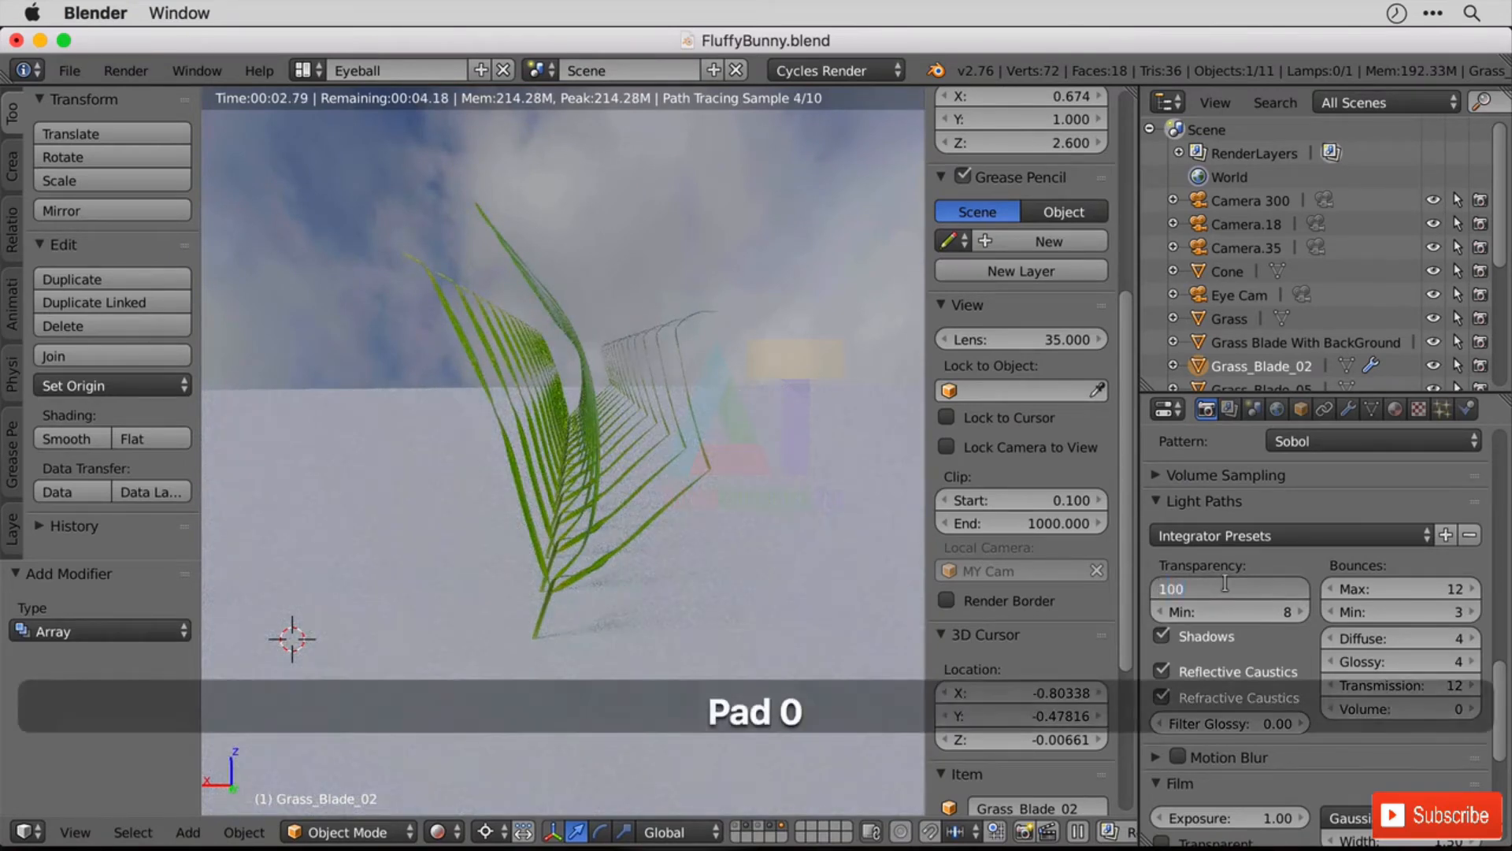
{"action": "key", "text": "Return"}
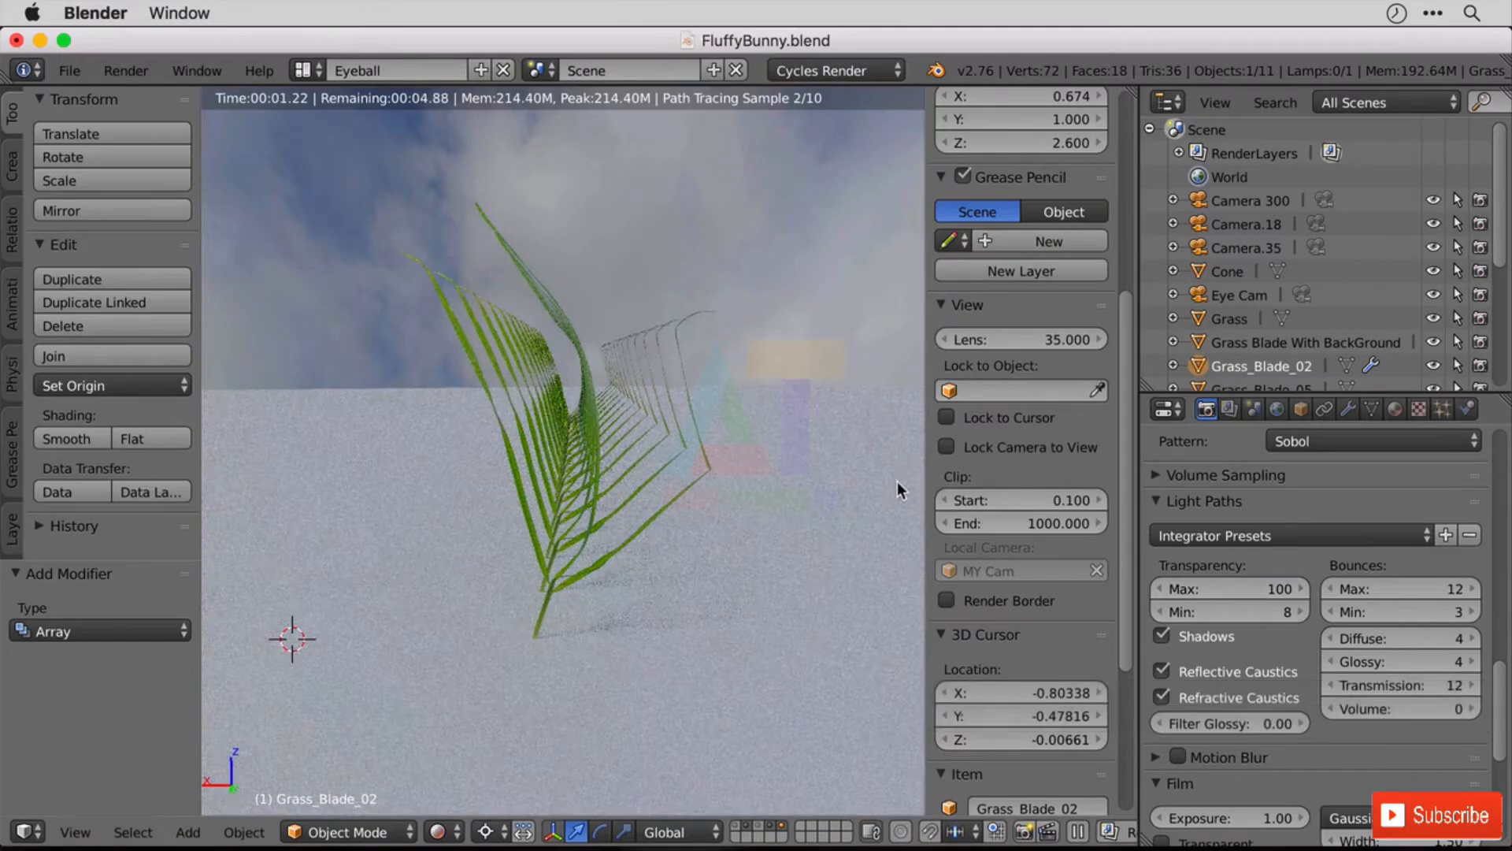
{"action": "middle_click_drag", "start_coordinate": [819, 433], "coordinate": [768, 441]}
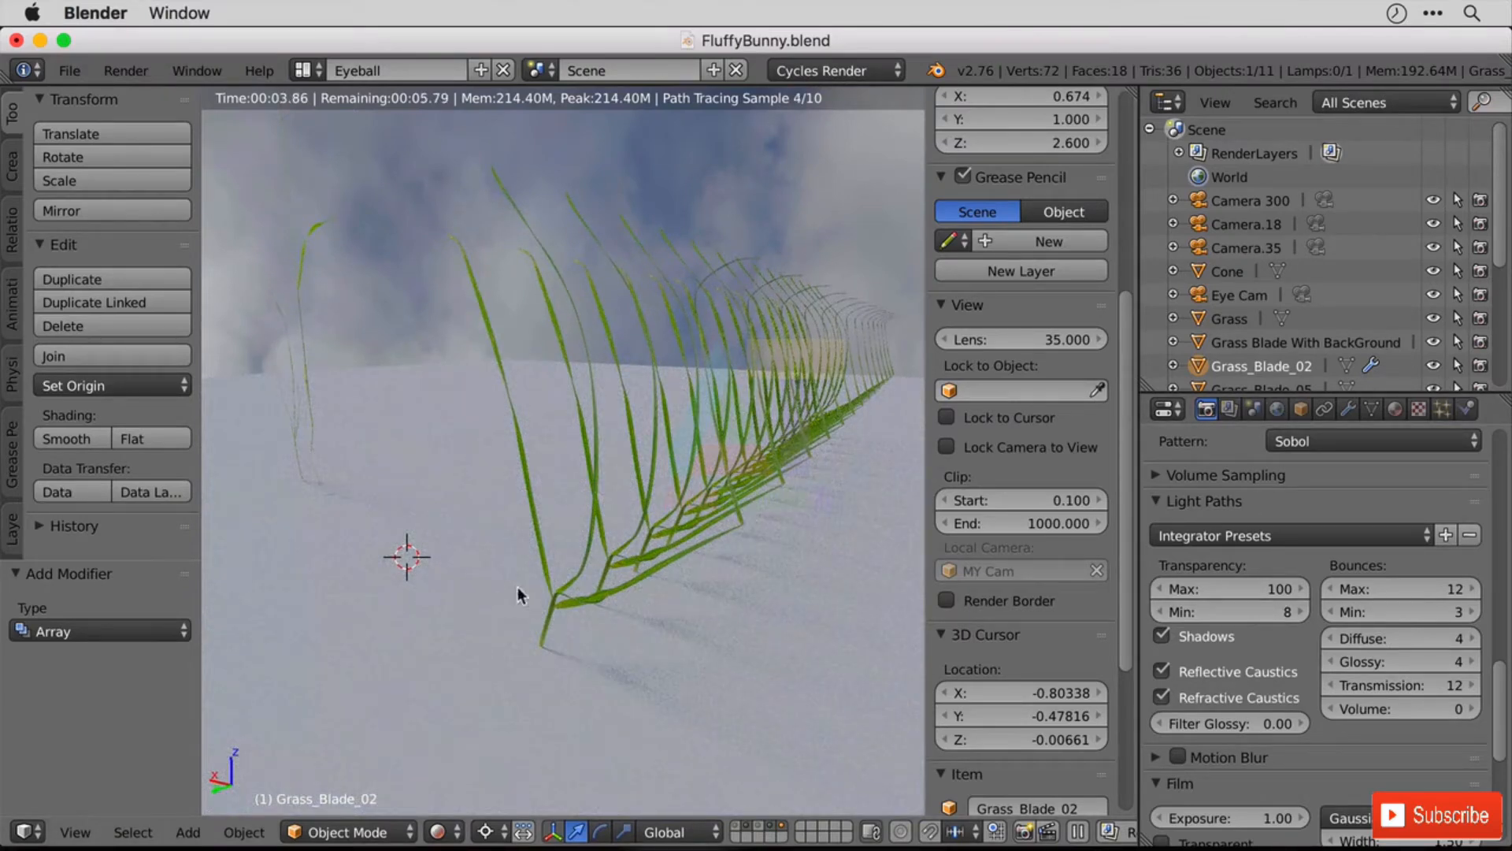
{"action": "middle_click_drag", "start_coordinate": [628, 541], "coordinate": [531, 534]}
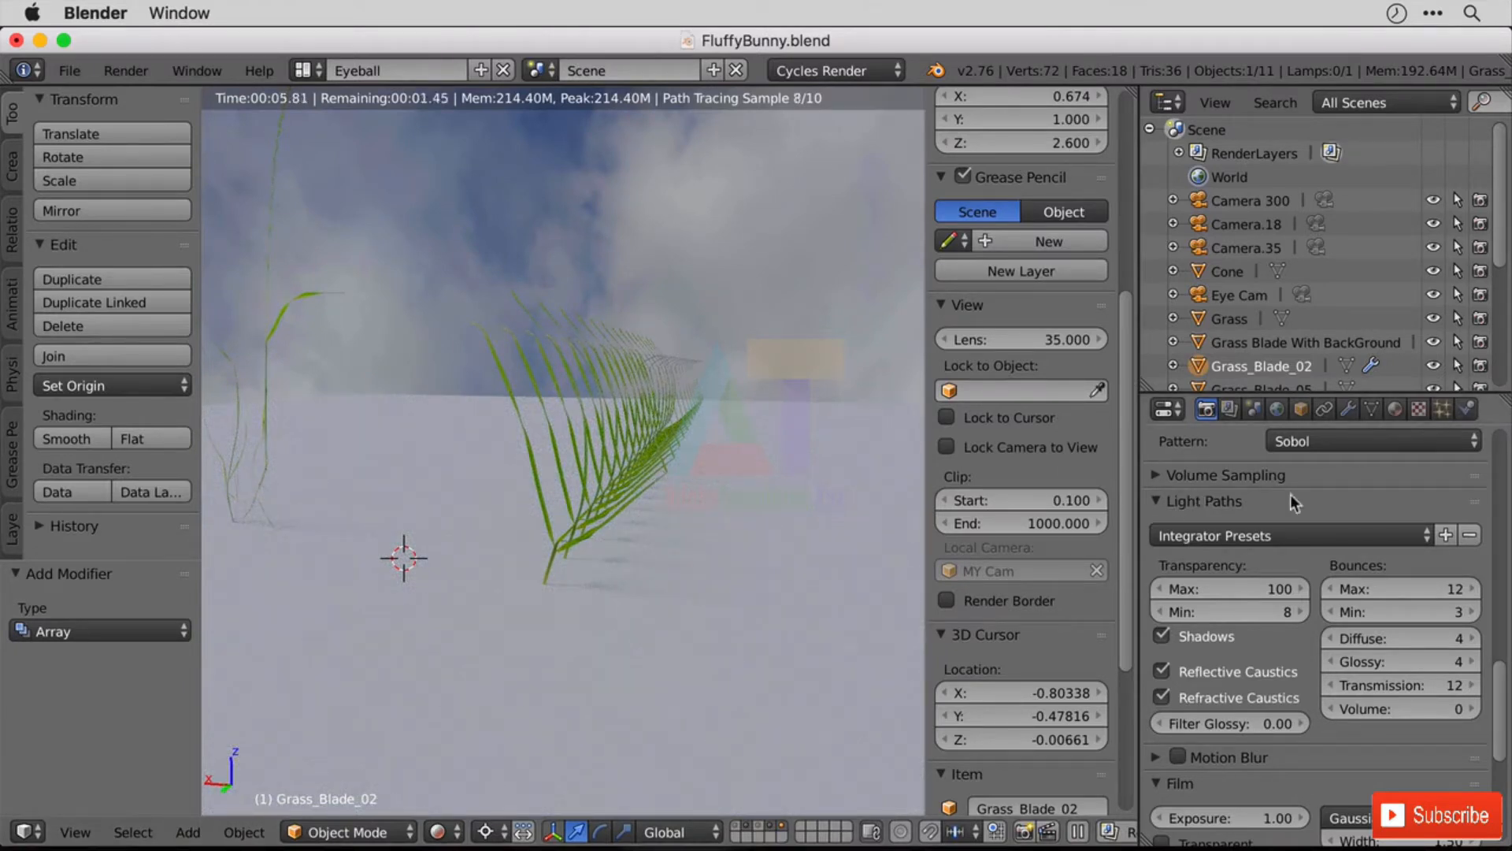
- Compare the Light Paths maximum transparency at its extremes by lowering it to 0 and raising it to 1024
{"action": "left_click", "coordinate": [1350, 408]}
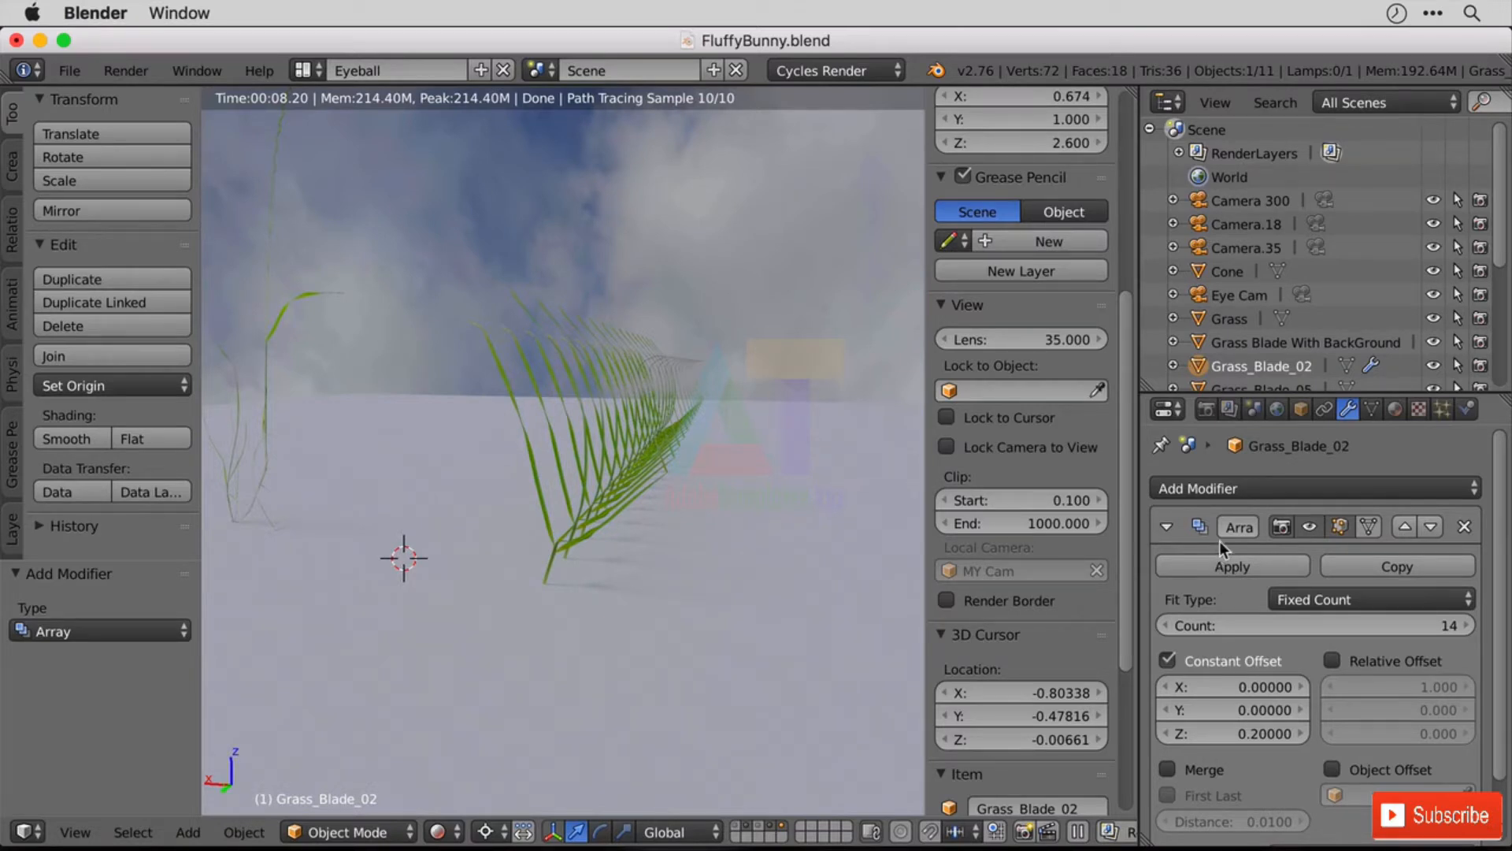
{"action": "left_click", "coordinate": [1206, 408]}
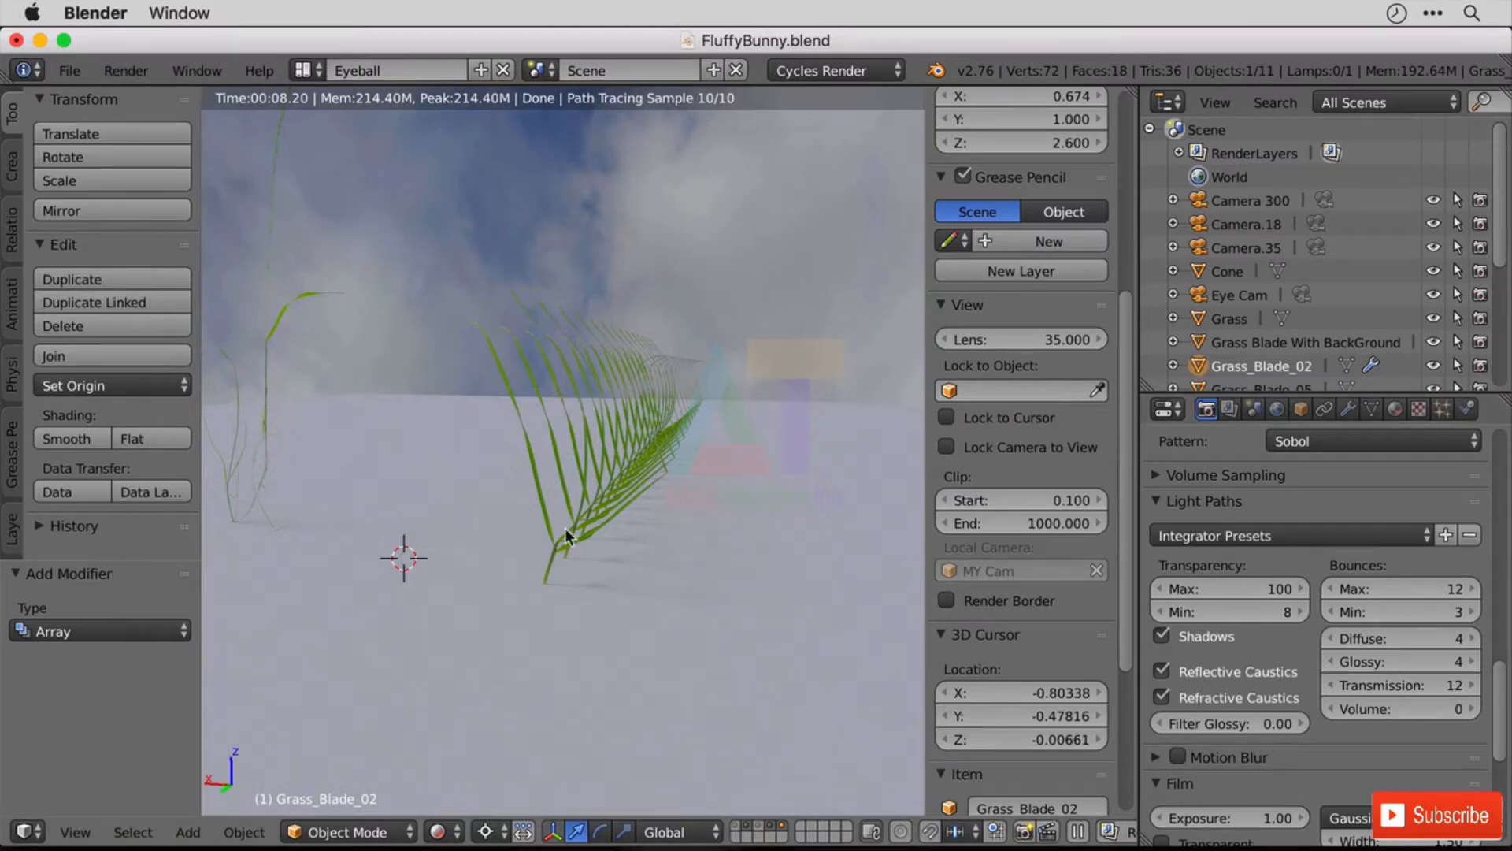
{"action": "left_click_drag", "start_coordinate": [1259, 591], "coordinate": [1179, 591]}
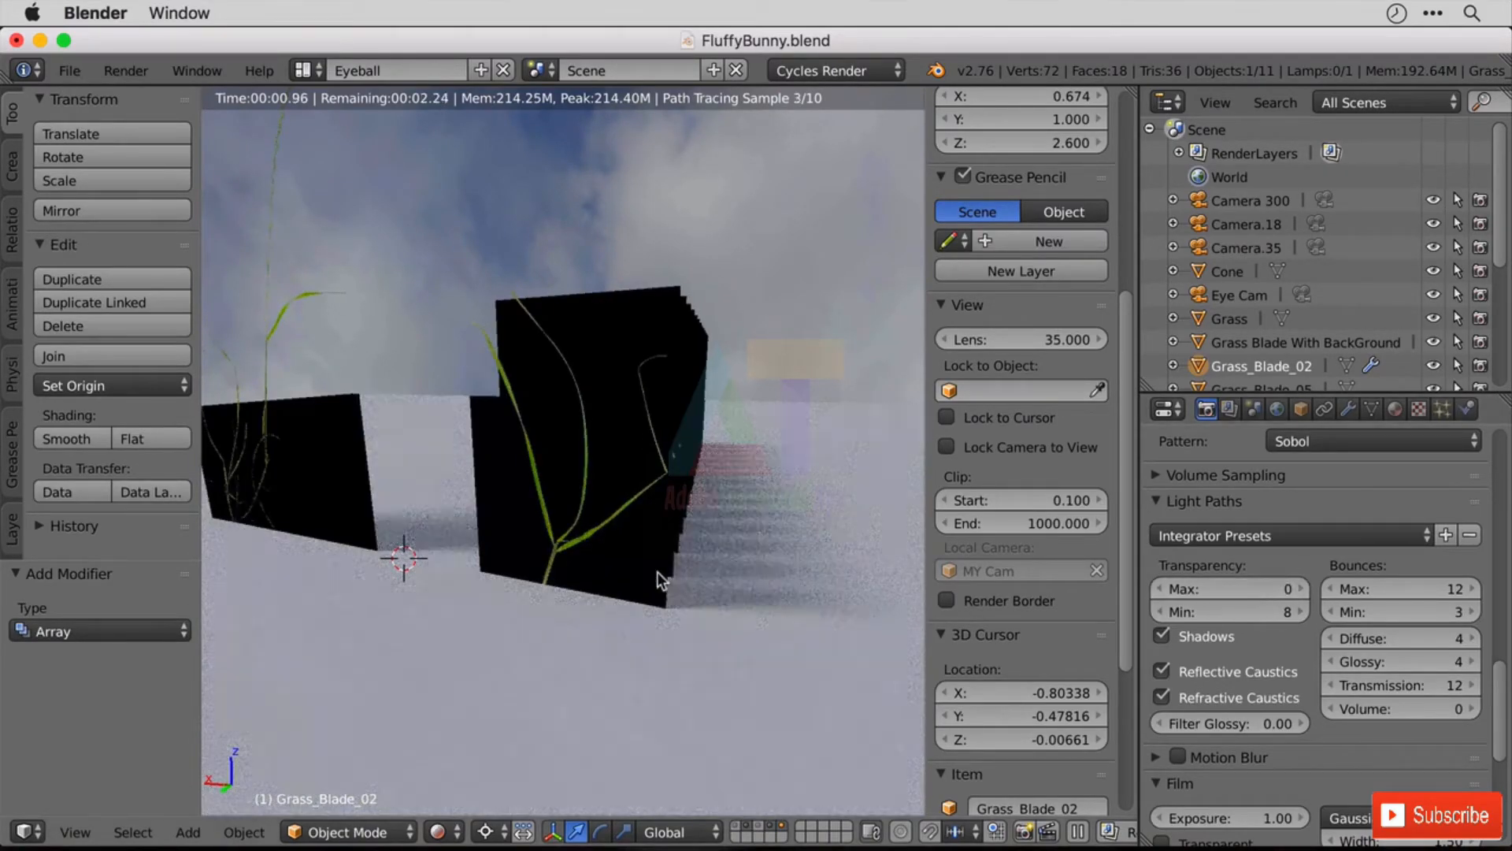
{"action": "middle_click_drag", "start_coordinate": [657, 571], "coordinate": [800, 583]}
{"action": "left_click_drag", "start_coordinate": [1198, 592], "coordinate": [1340, 592]}
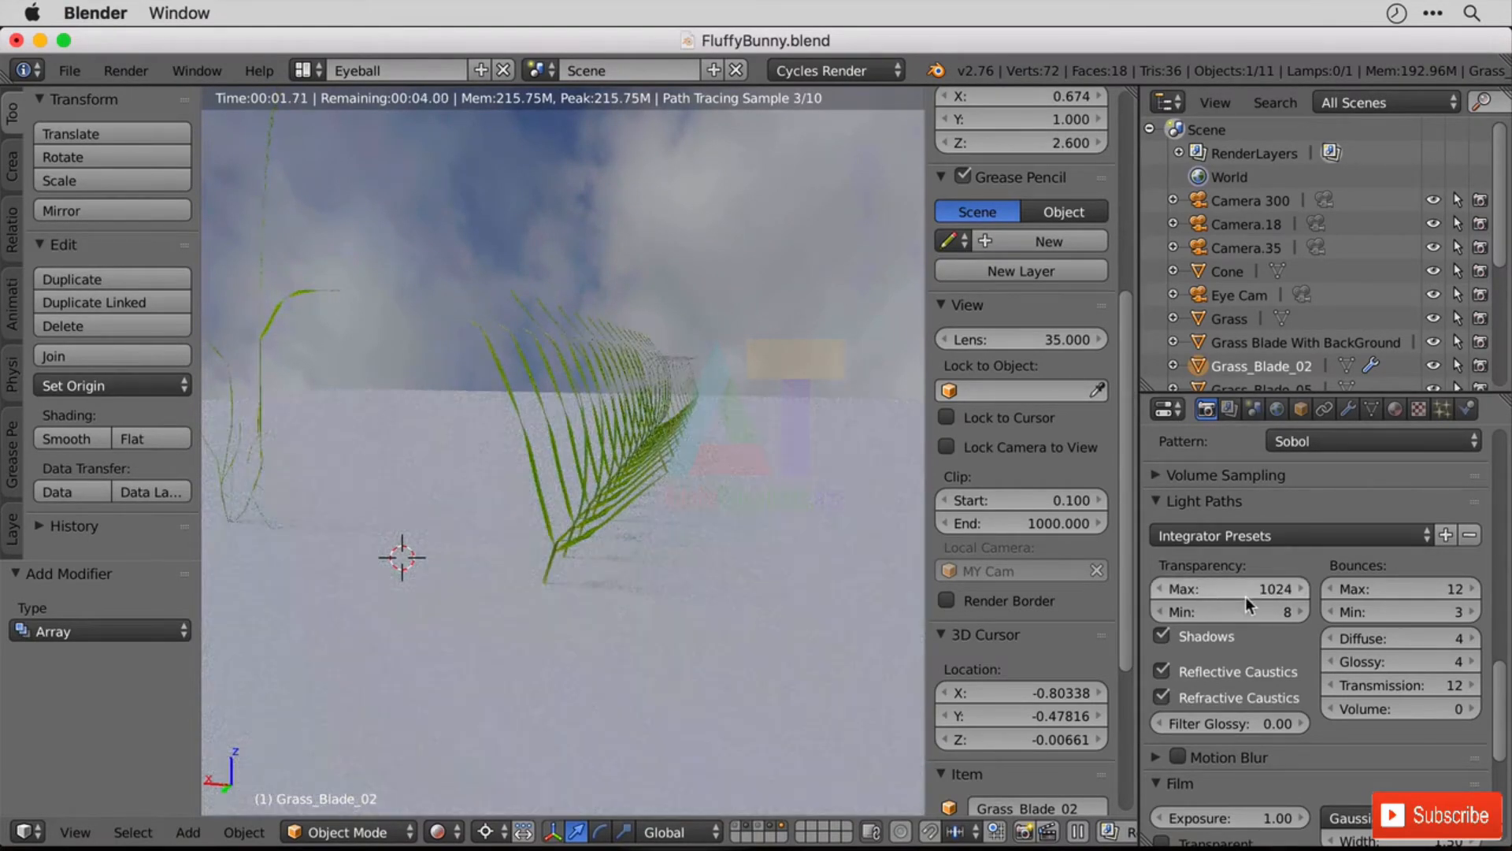
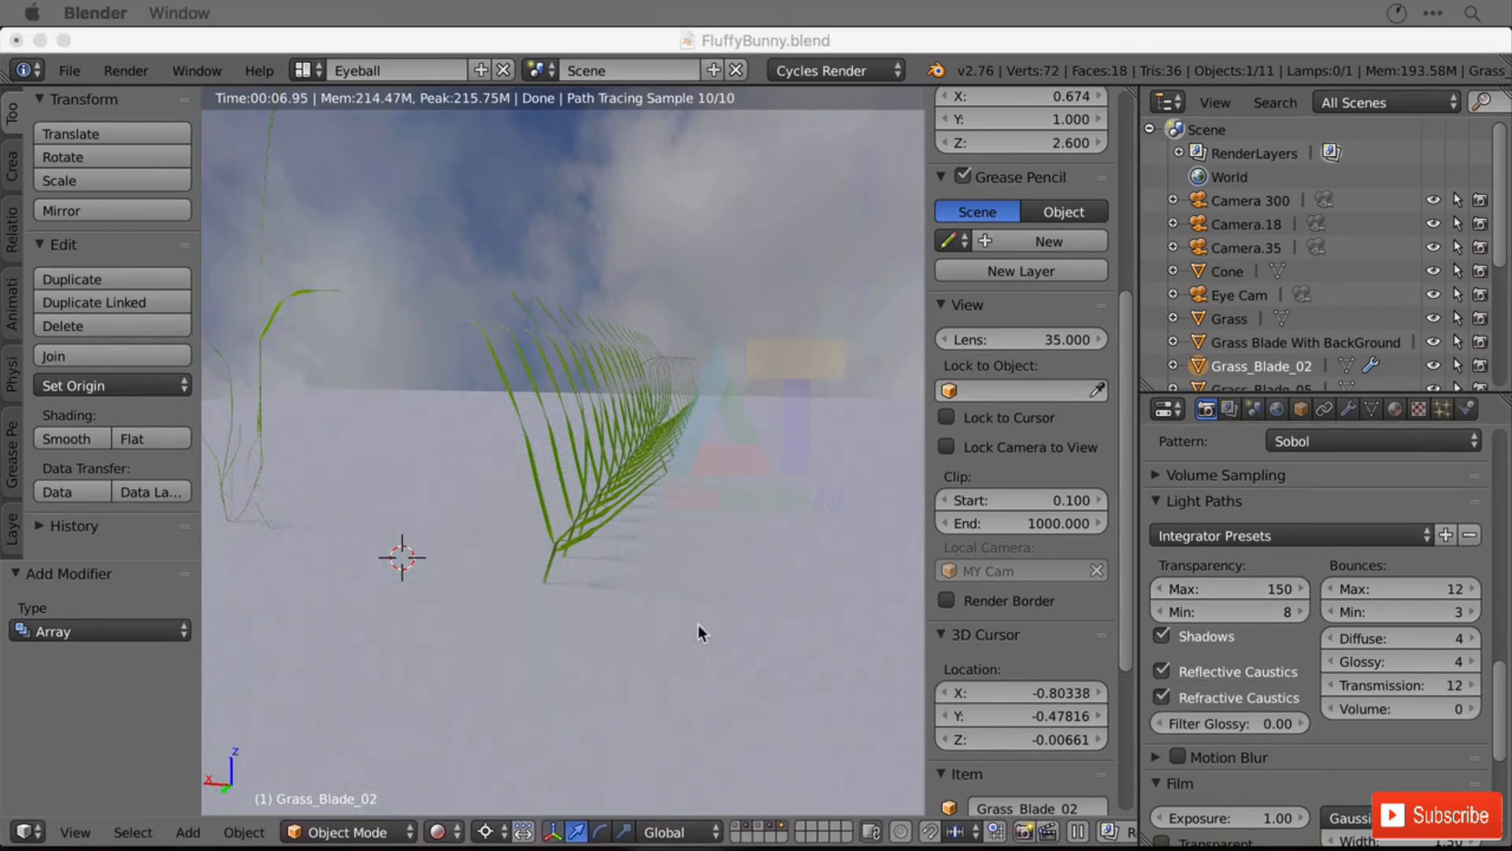
- Select the Grass floor object under the blades and rename it GROUND Plane
{"action": "right_click", "coordinate": [749, 595]}
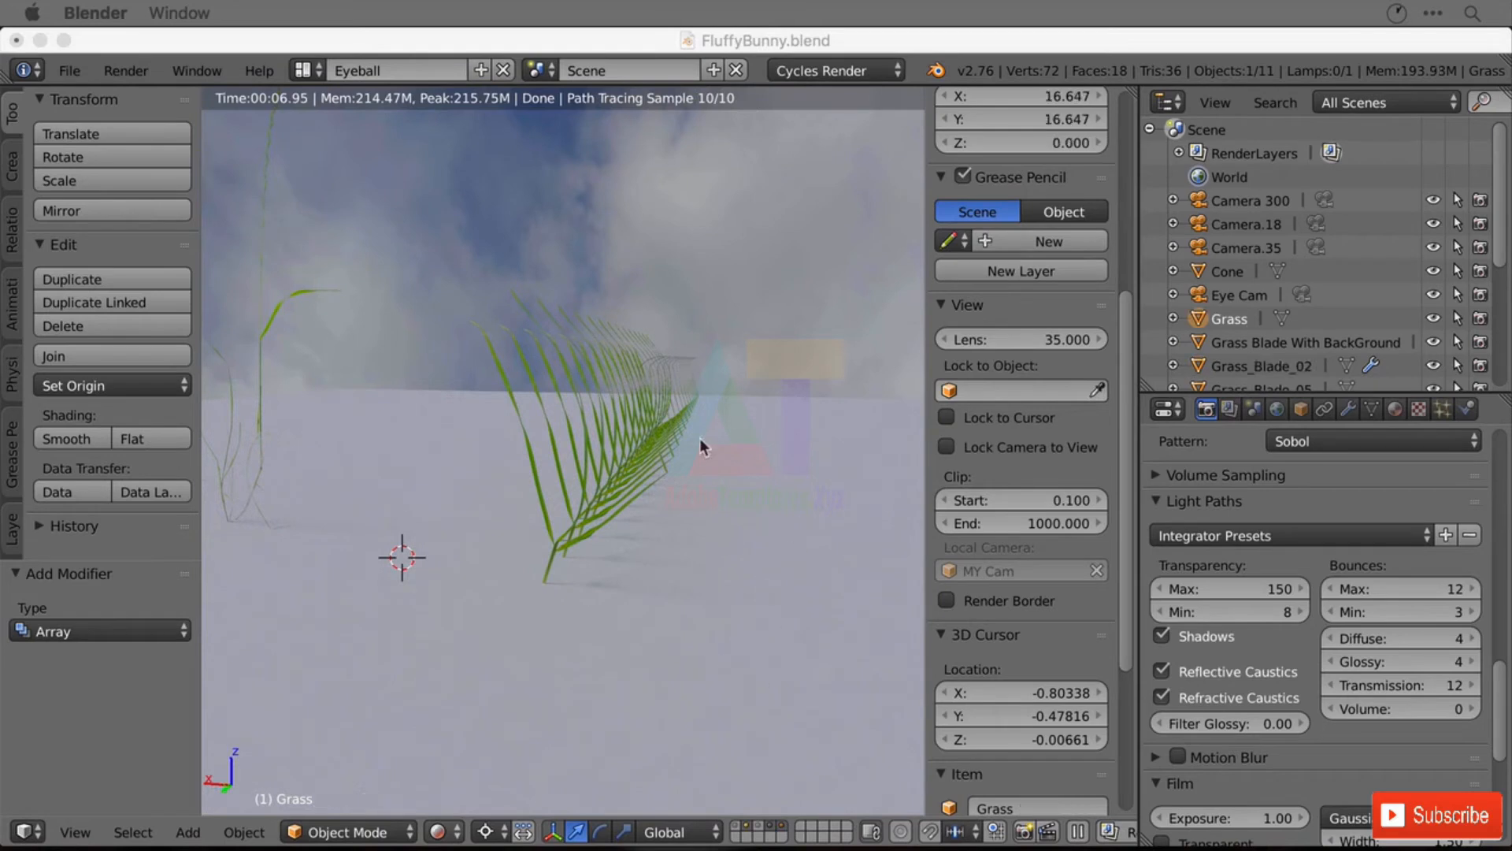
{"action": "double_click", "coordinate": [1238, 319]}
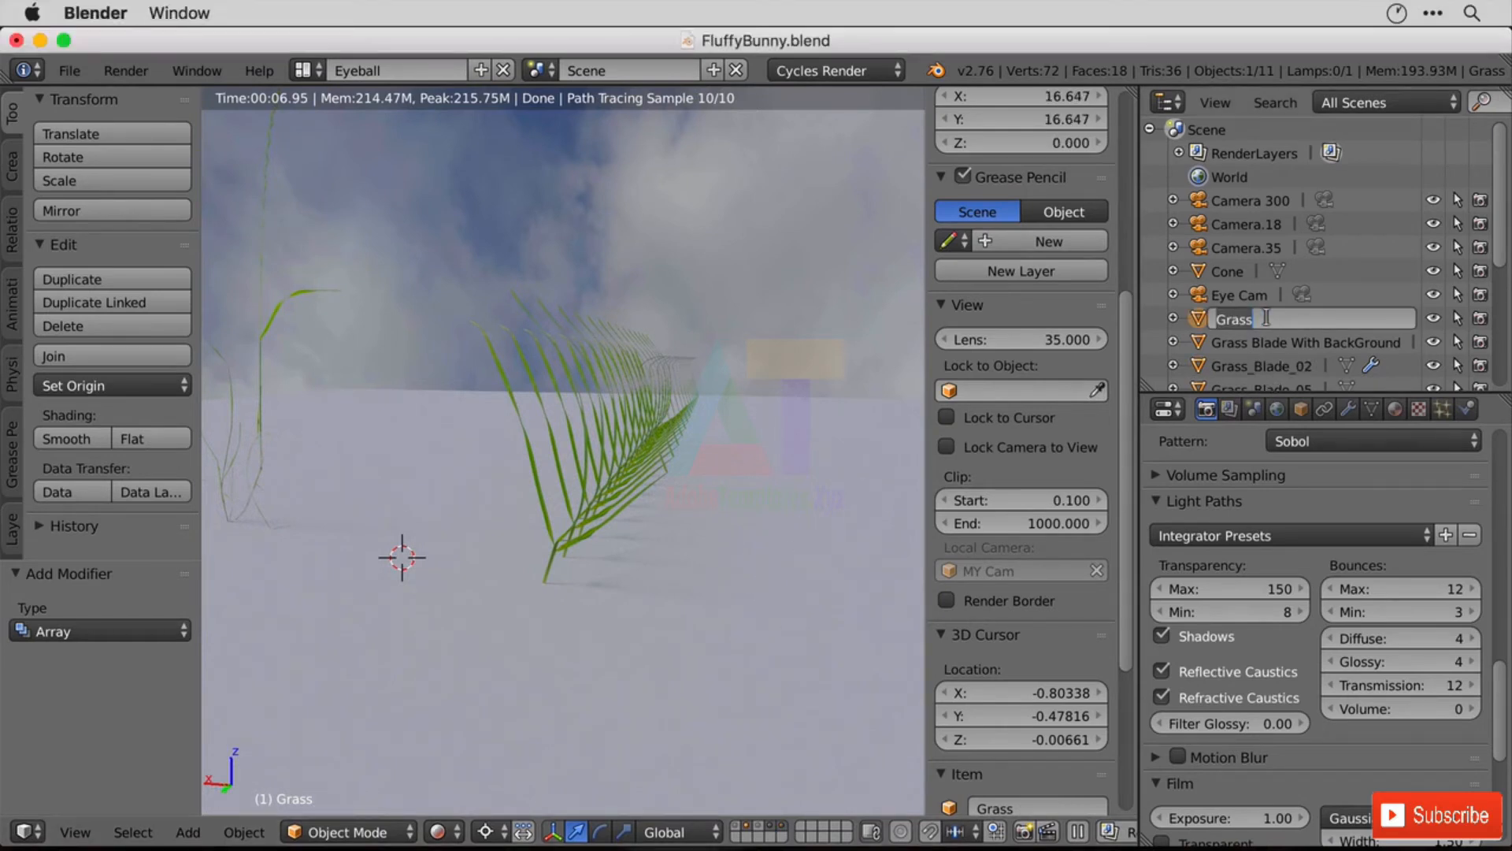
{"action": "type", "text": "GROUND"}
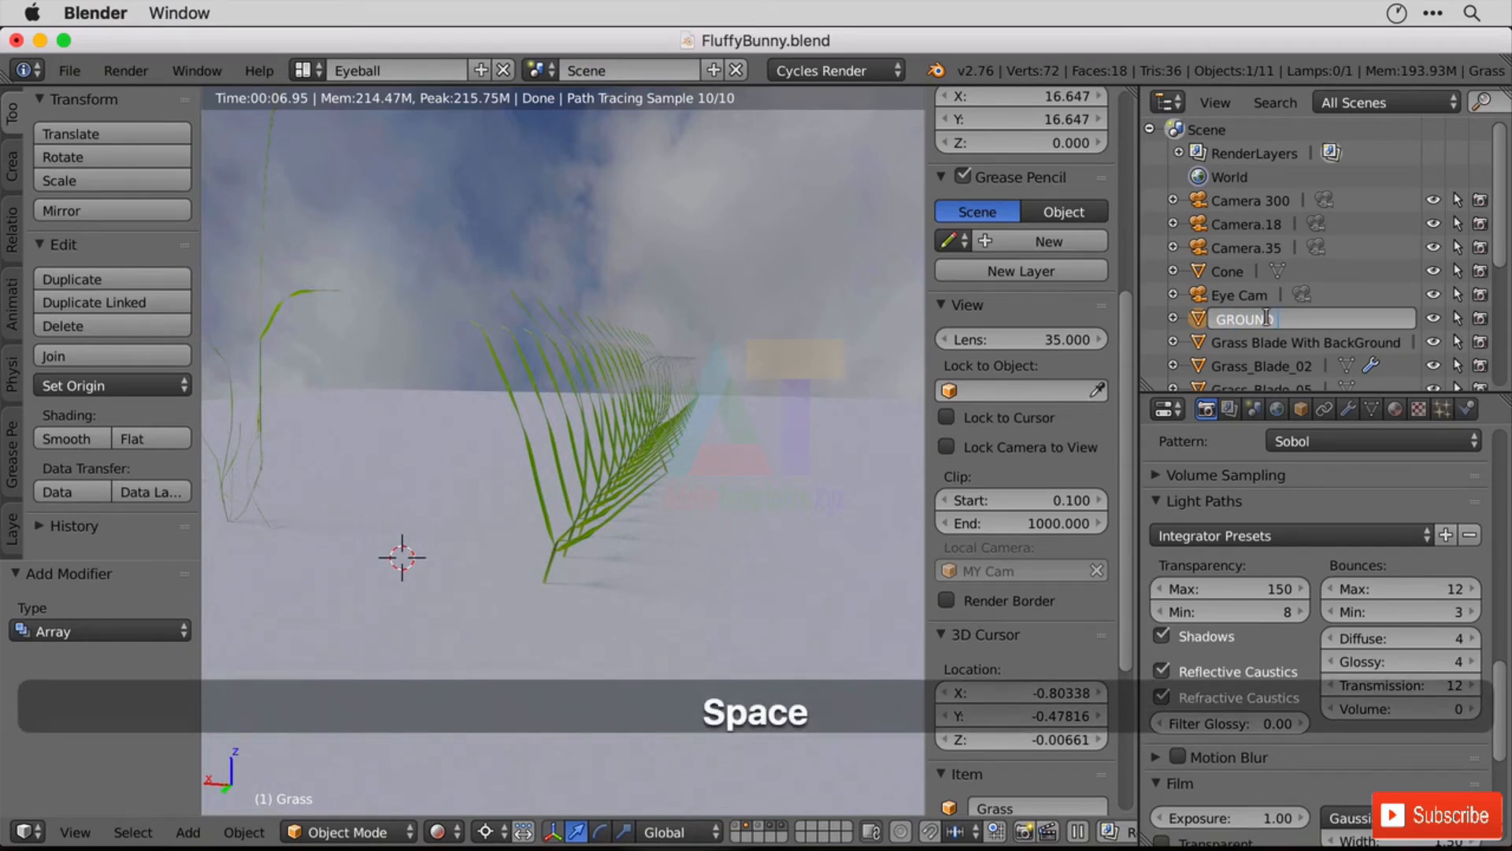
{"action": "type", "text": " Plane"}
{"action": "key", "text": "Return"}
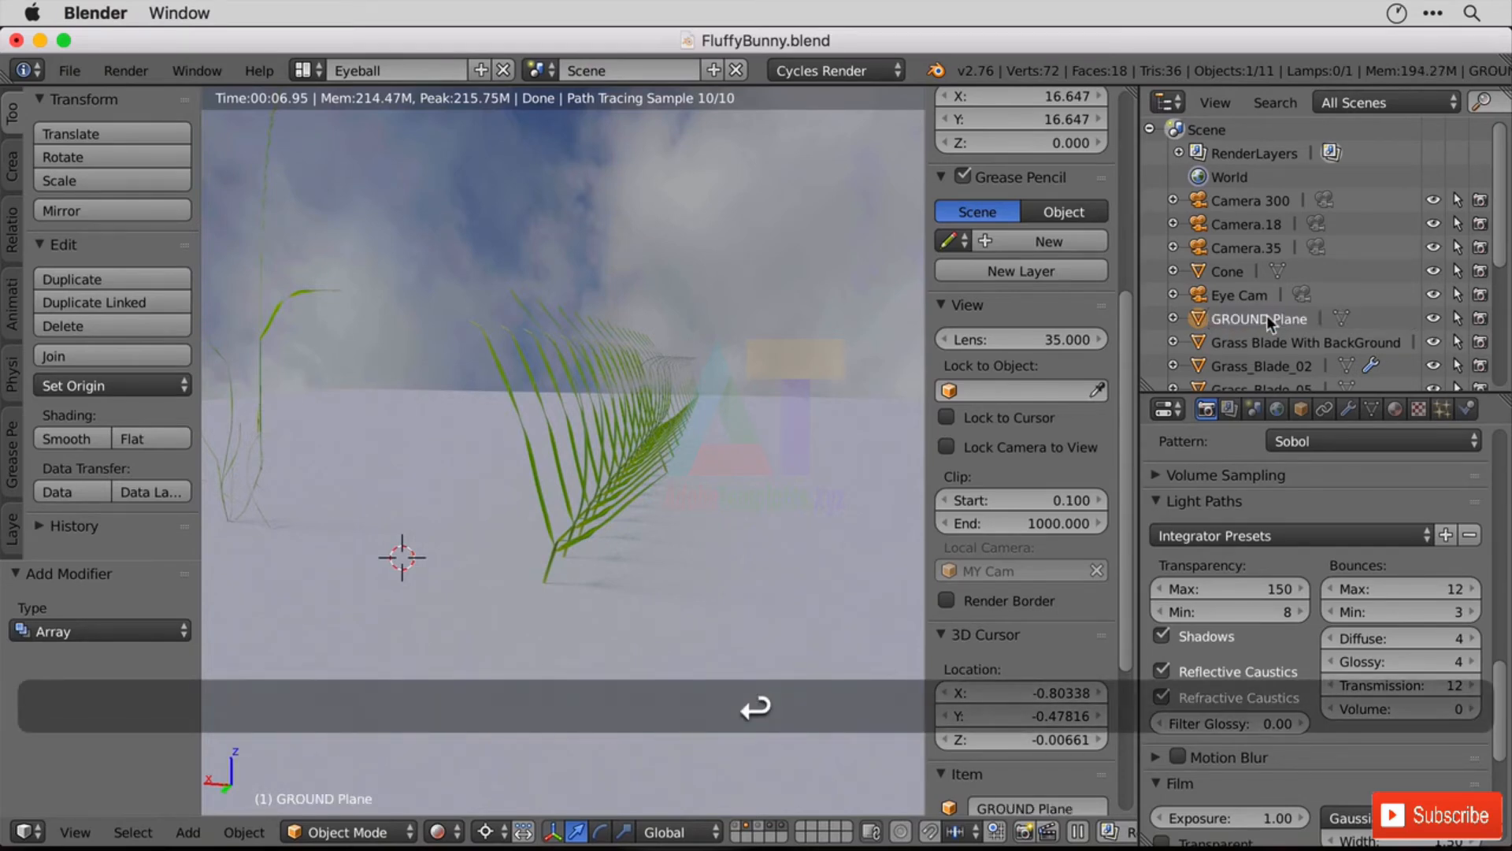
- Make the first scene layer with the rabbit visible in addition to the grass layer
{"action": "scroll", "coordinate": [600, 513], "scroll_direction": "down", "scroll_amount": 5}
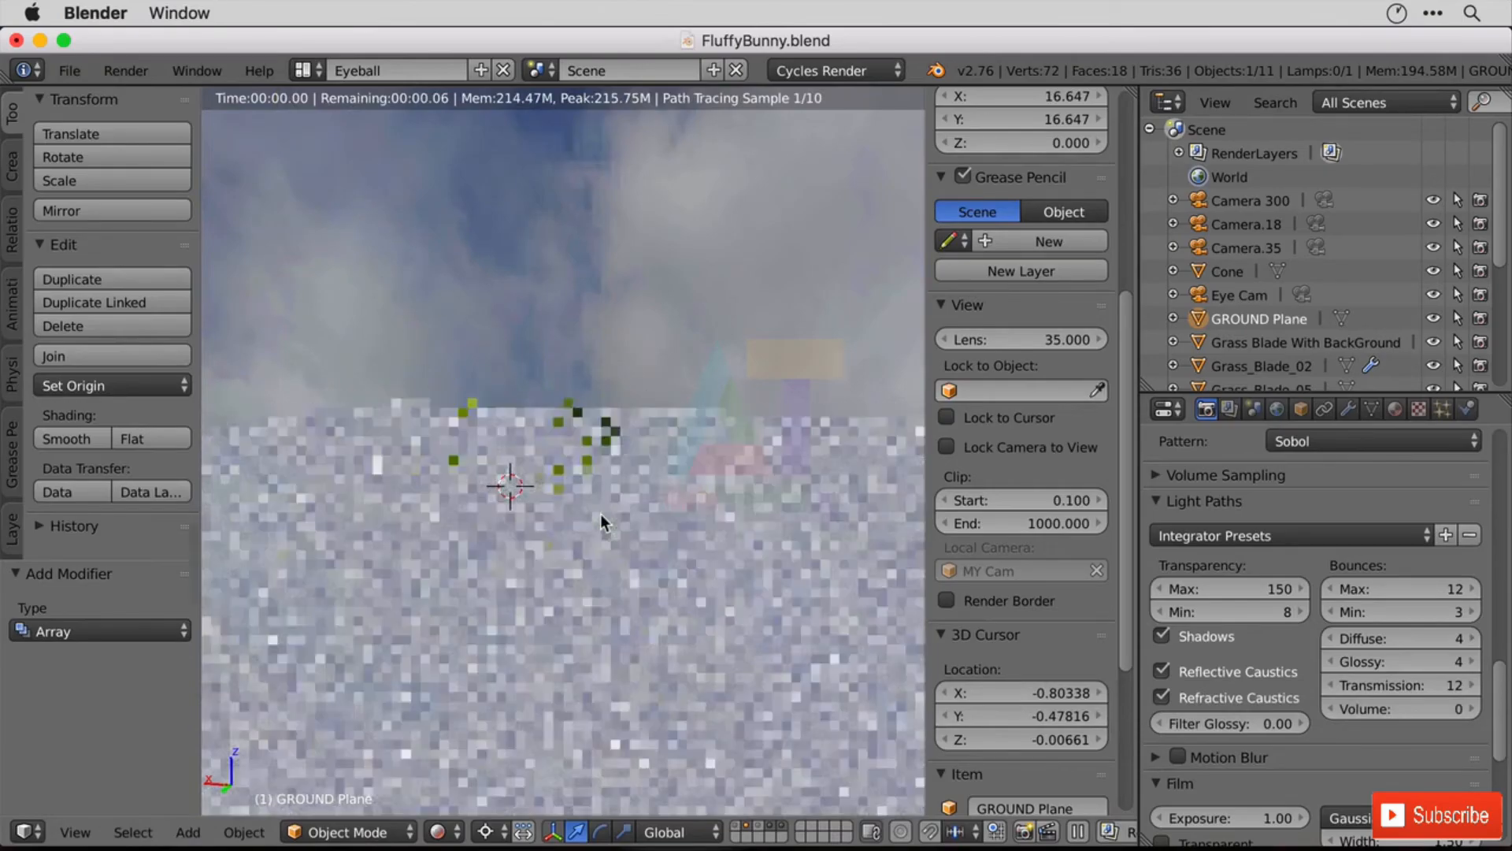
{"action": "middle_click_drag", "start_coordinate": [679, 455], "coordinate": [657, 509]}
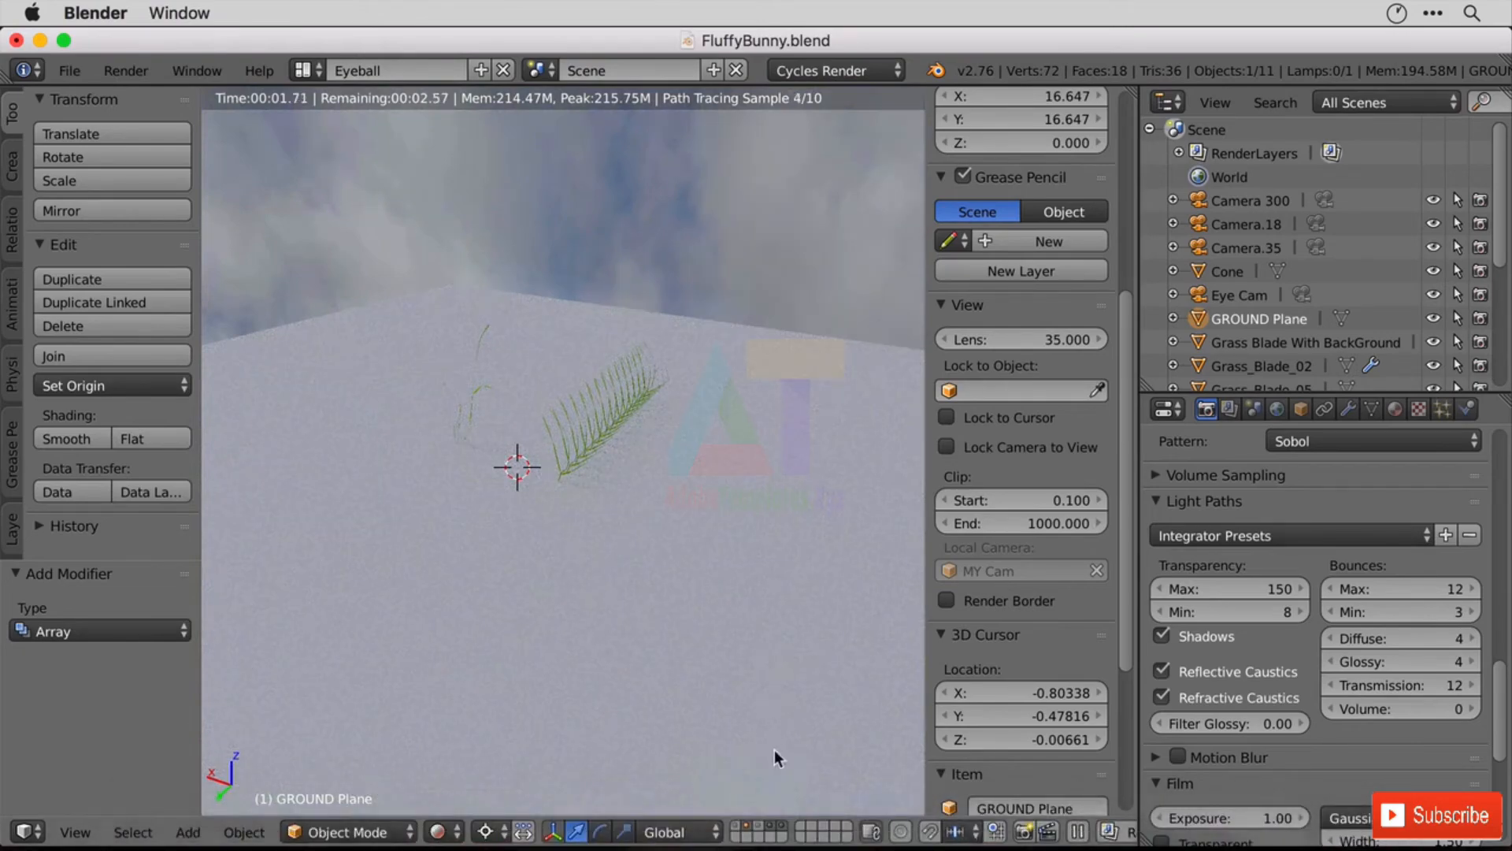
{"action": "key", "text": "shift"}
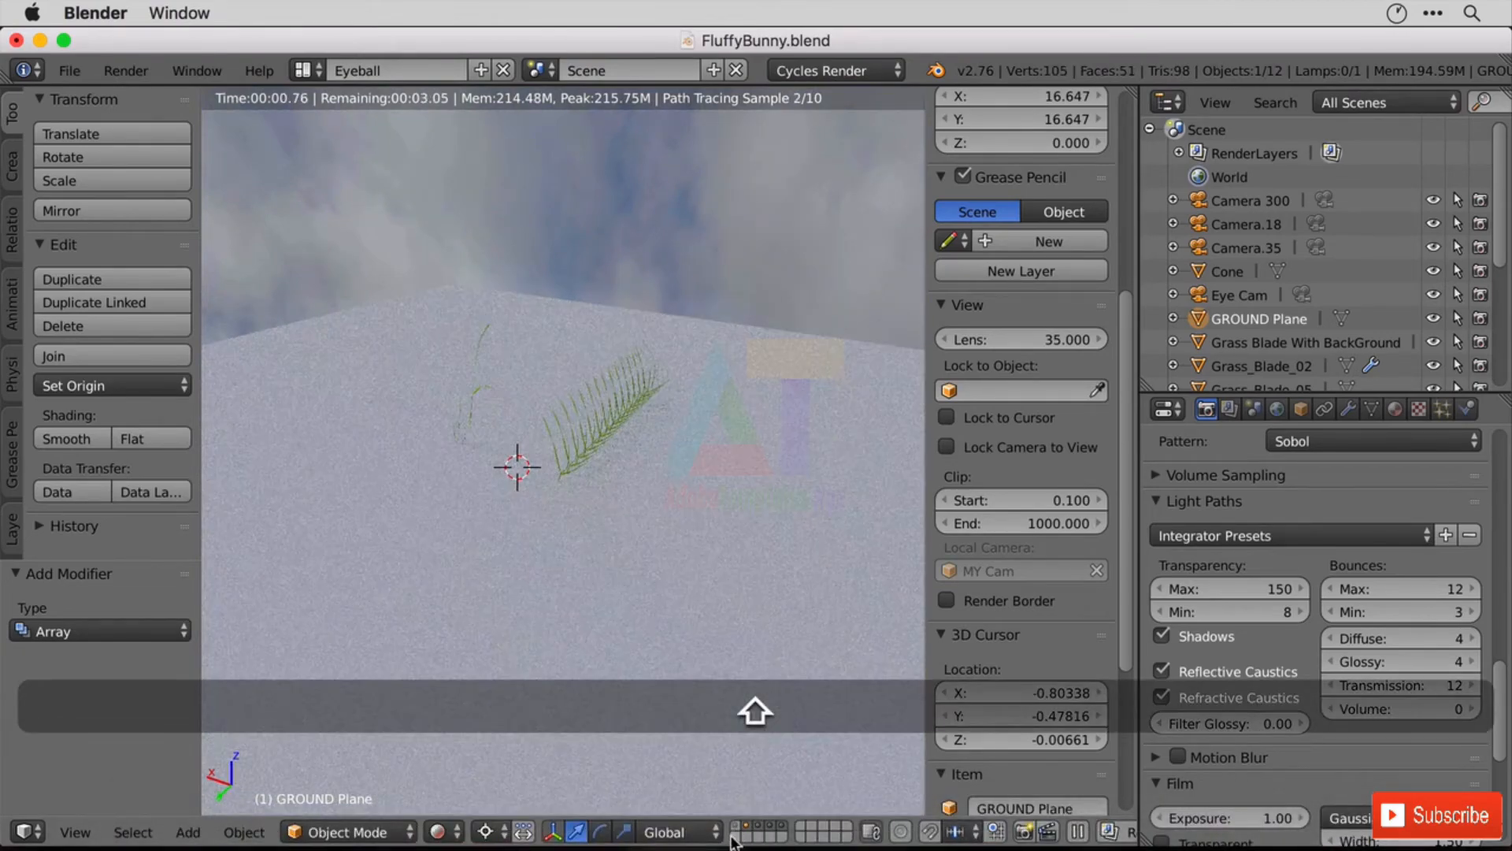
{"action": "left_click", "coordinate": [737, 829], "text": "shift"}
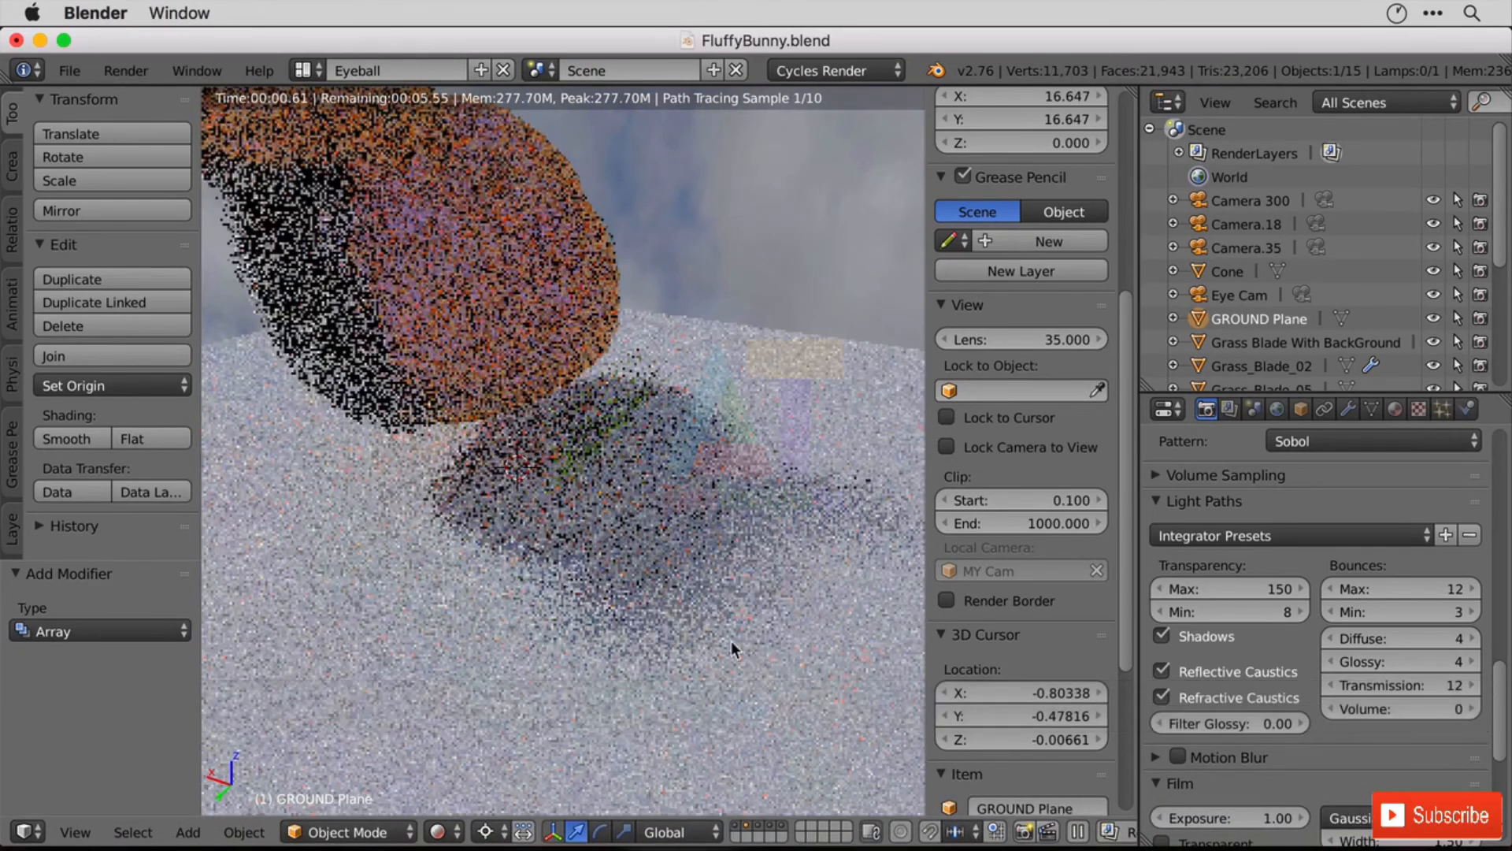
- Frame the rabbit on the ground plane up close and select the Rabbit object
{"action": "middle_click_drag", "start_coordinate": [405, 522], "coordinate": [443, 460]}
{"action": "scroll", "coordinate": [635, 481], "scroll_direction": "down", "scroll_amount": 4}
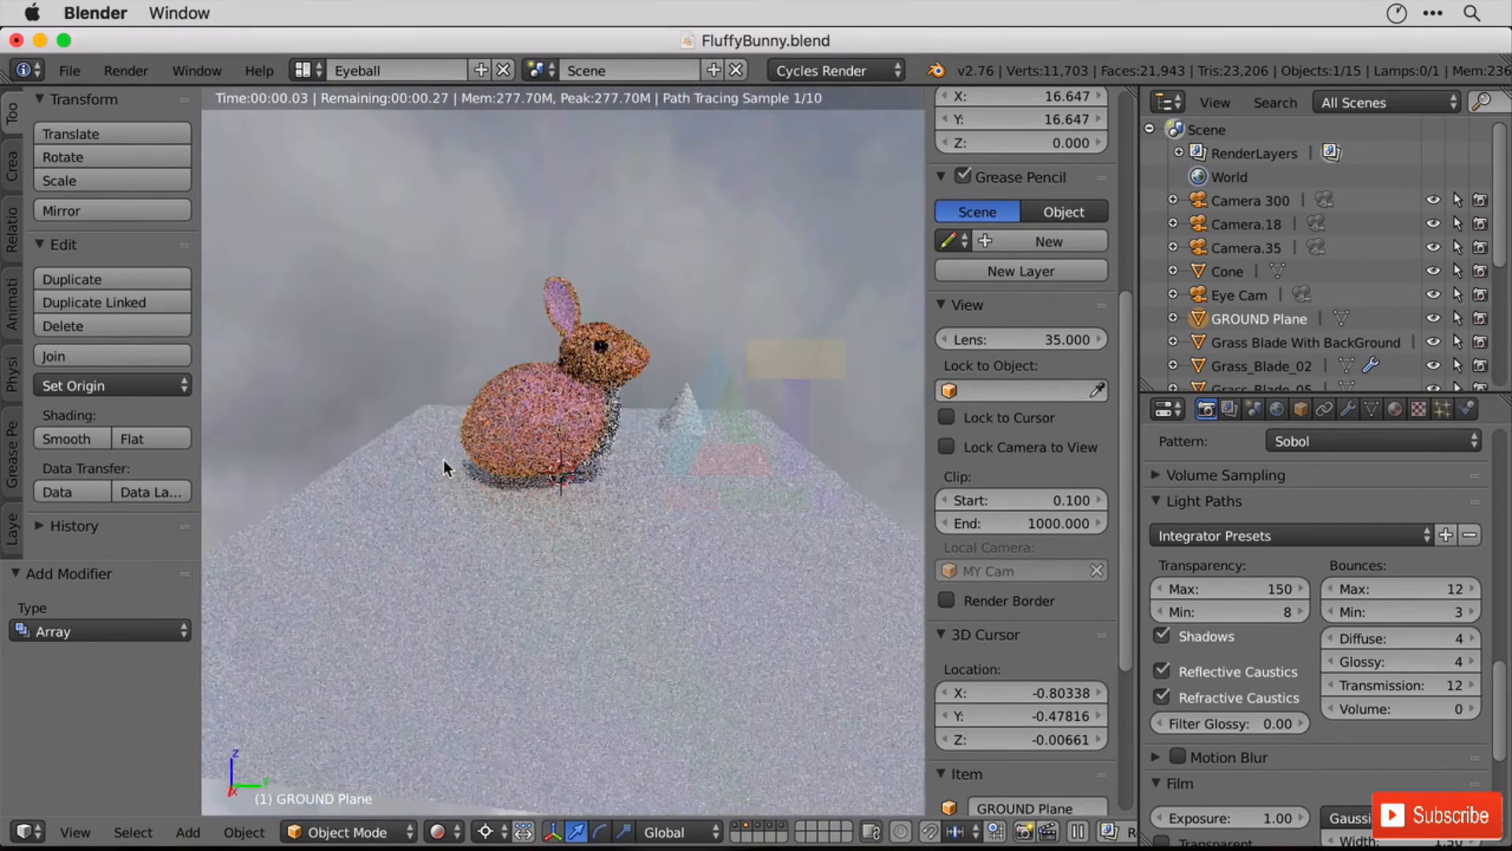
{"action": "middle_click_drag", "start_coordinate": [651, 446], "coordinate": [638, 467]}
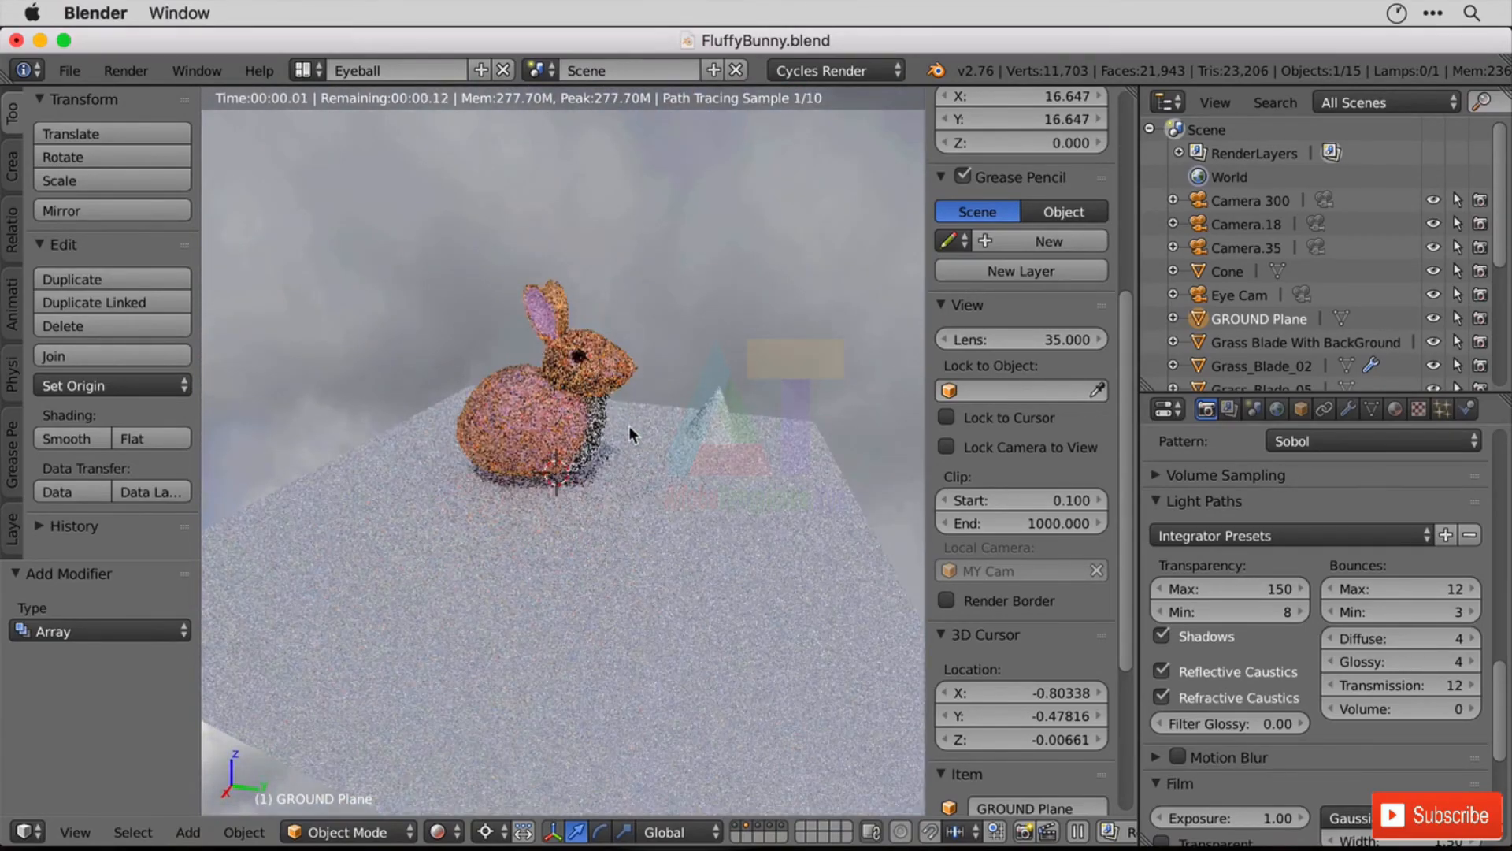
{"action": "scroll", "coordinate": [629, 426], "scroll_direction": "up", "scroll_amount": 5}
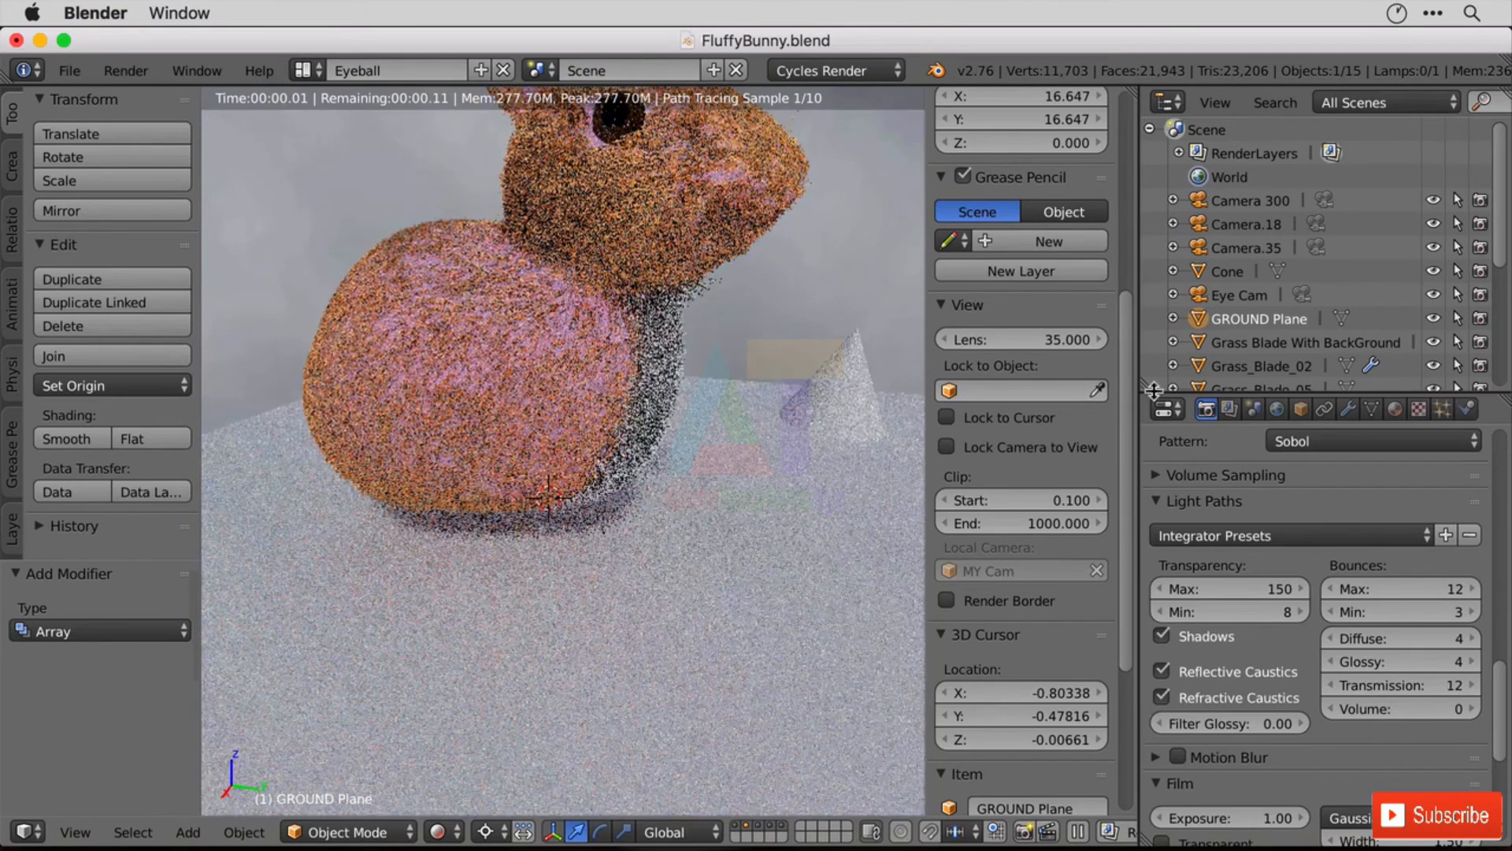
{"action": "right_click", "coordinate": [460, 342]}
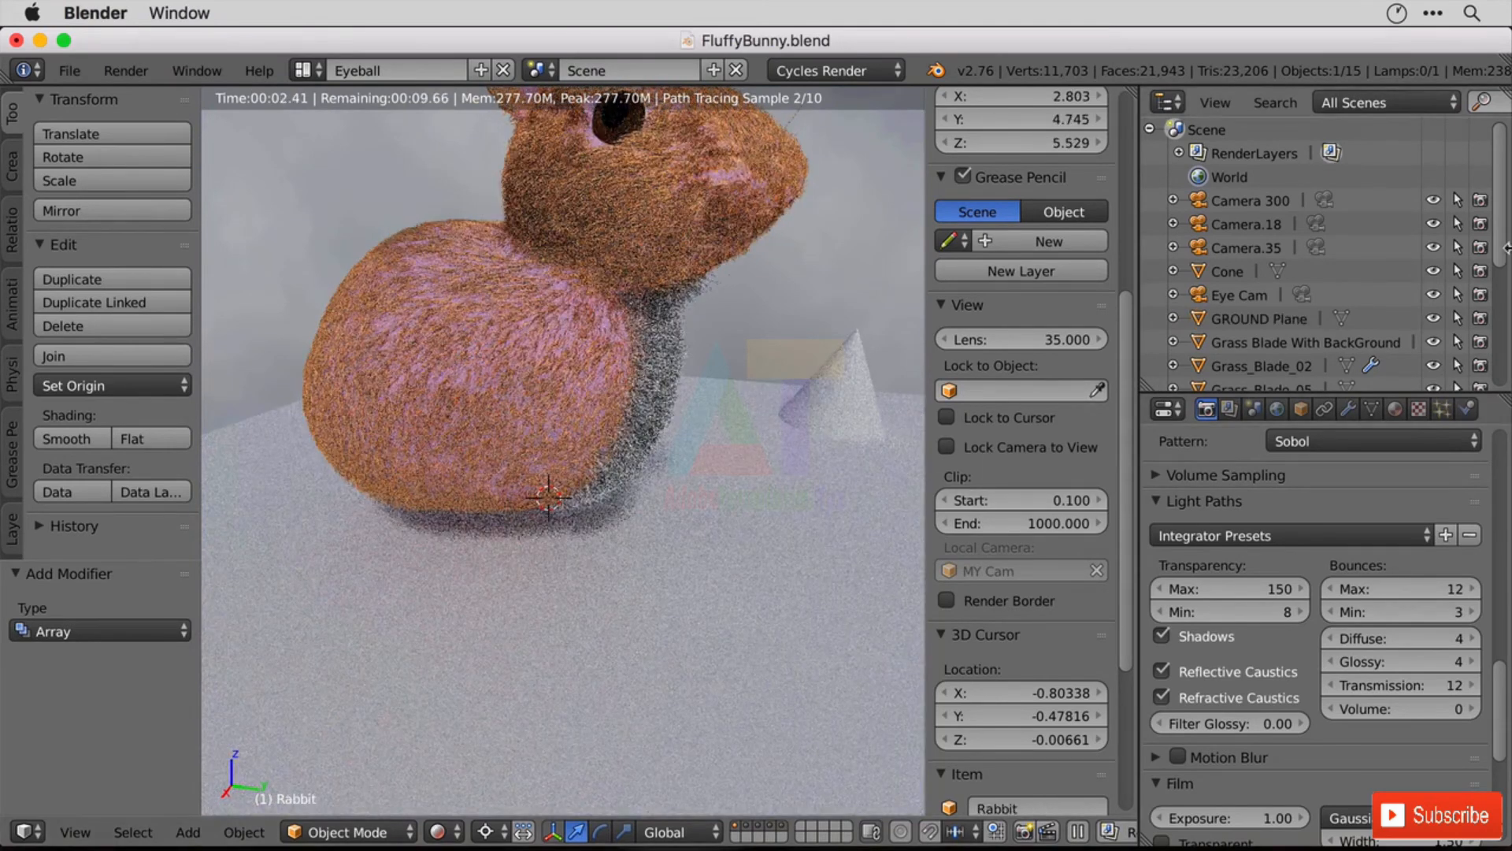
- Scale the rabbit down uniformly to 0.4 of its size
{"action": "left_click_drag", "start_coordinate": [1506, 224], "coordinate": [1506, 344]}
{"action": "left_click", "coordinate": [1173, 268]}
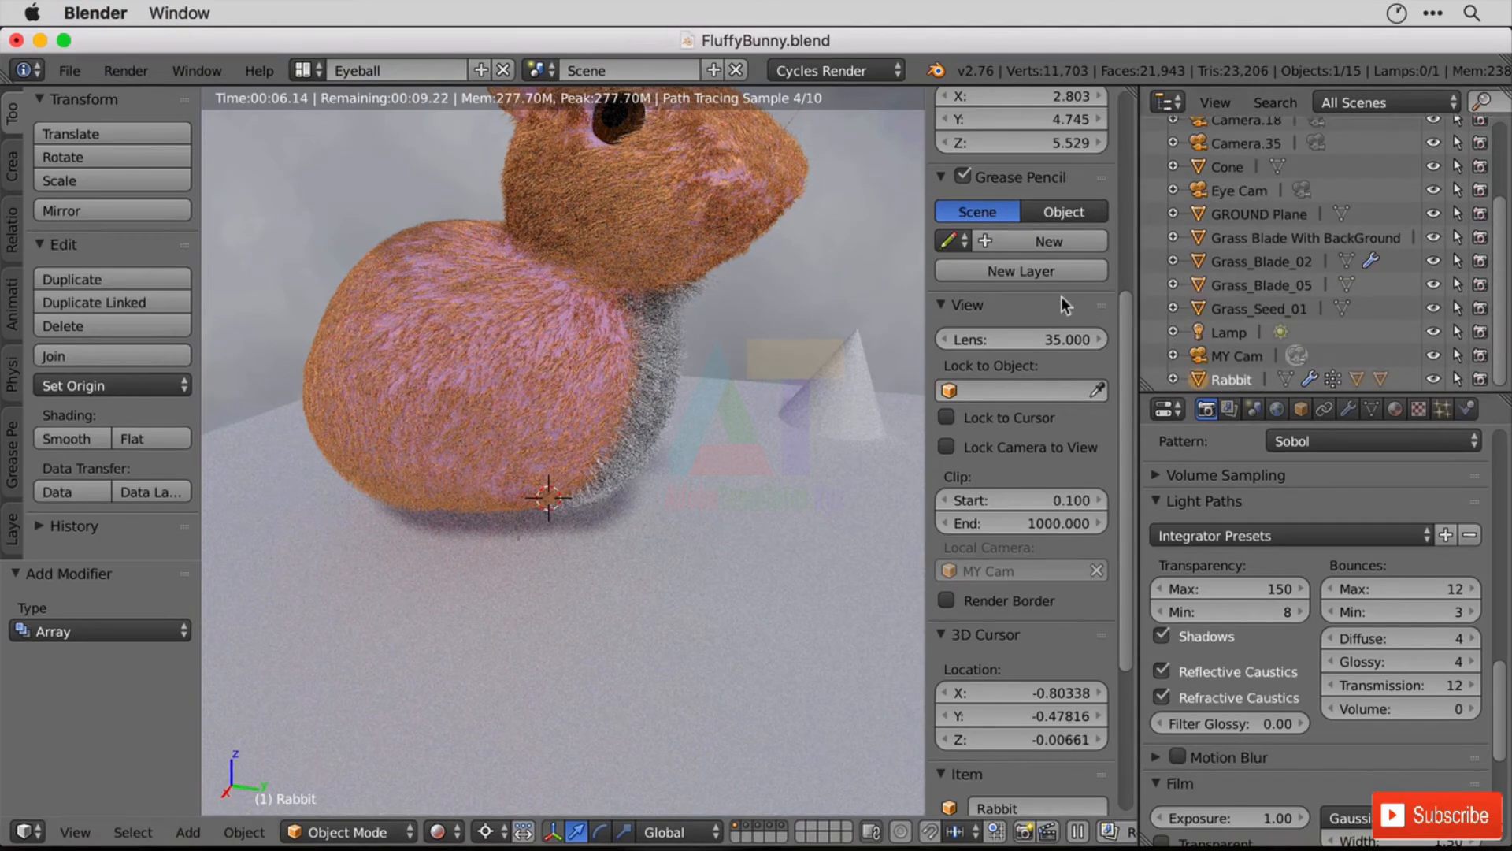
{"action": "key", "text": "s"}
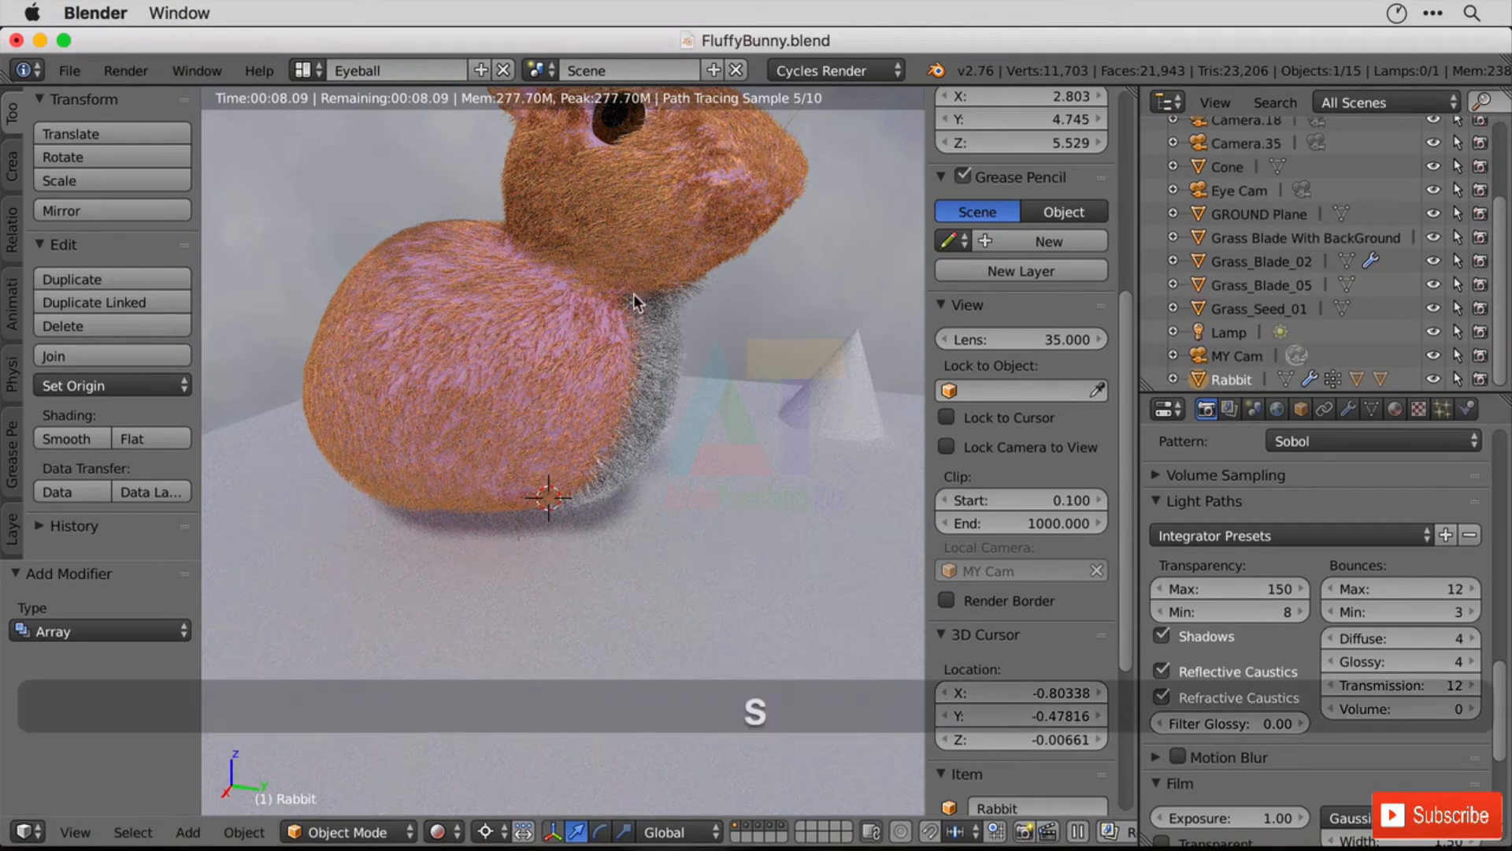
{"action": "type", "text": "0.2"}
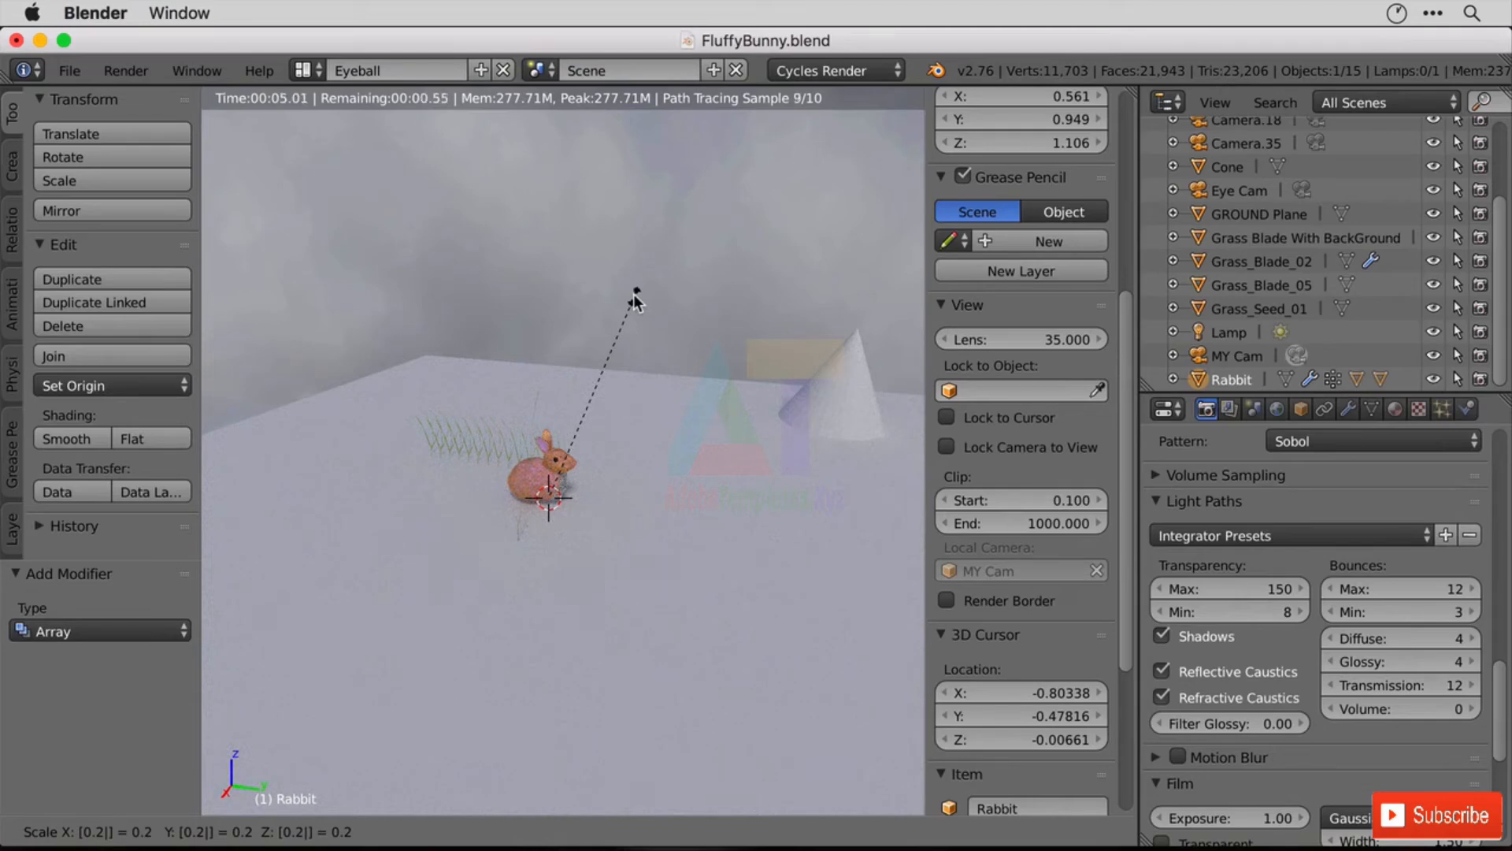
{"action": "key", "text": "BackSpace"}
{"action": "type", "text": "4"}
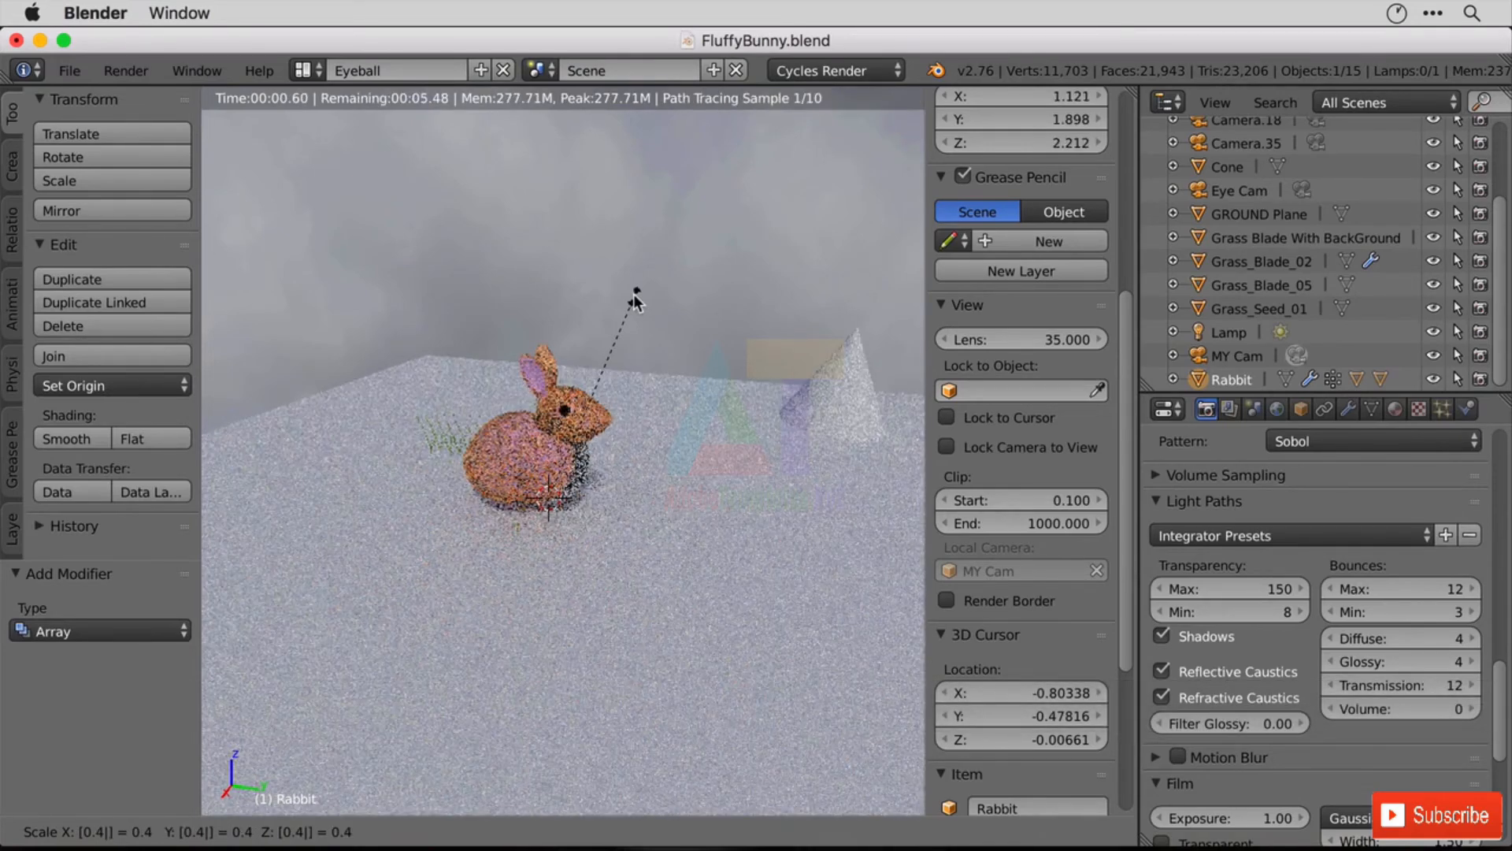
{"action": "key", "text": "Return"}
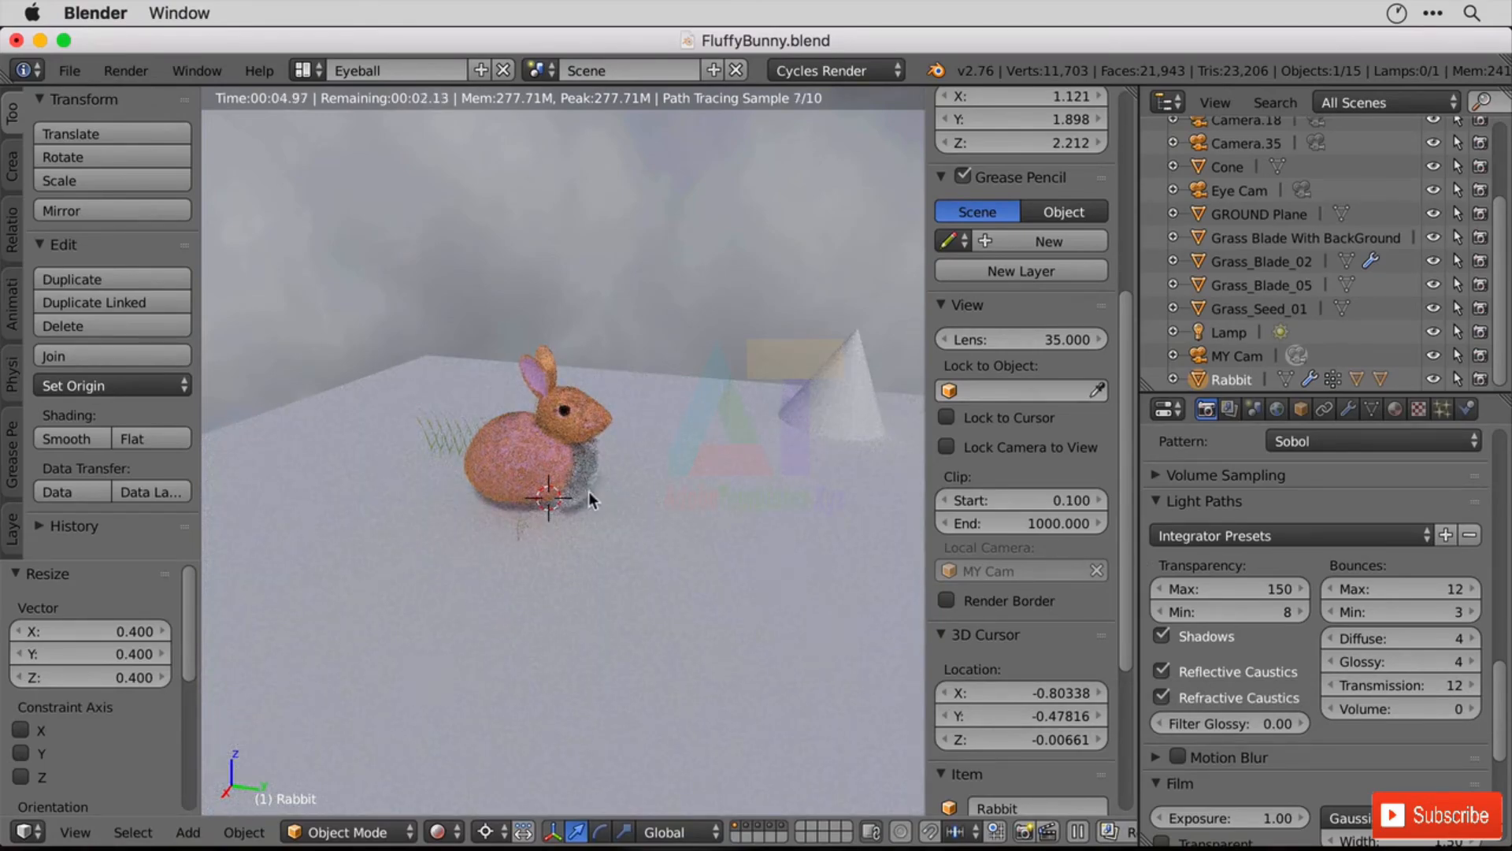
- Move the rabbit across the ground plane without changing its height, about 5.28 in X and -0.18 in Y
{"action": "middle_click_drag", "start_coordinate": [589, 492], "coordinate": [633, 493]}
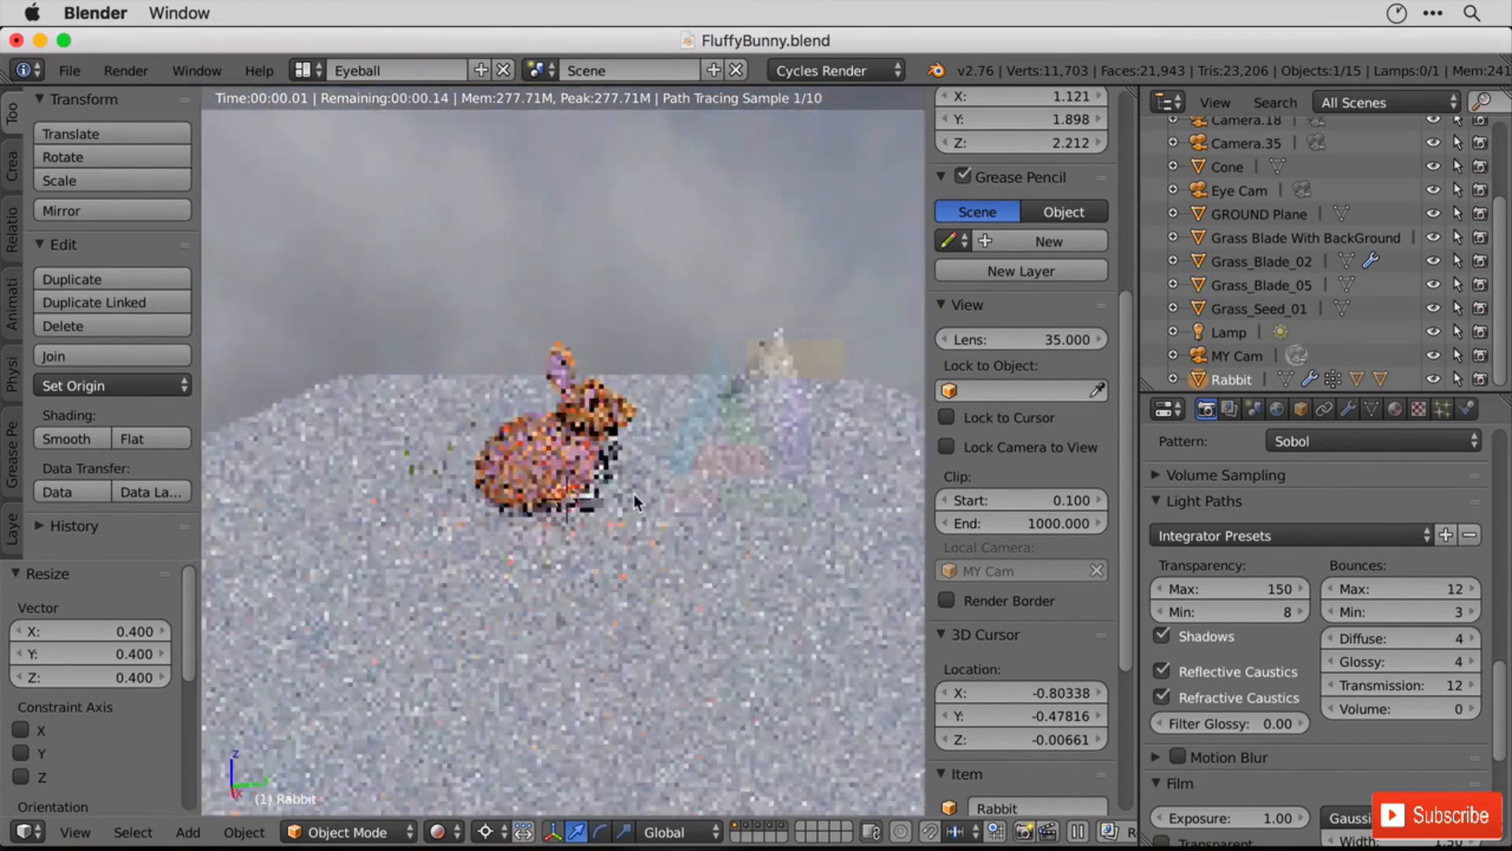
{"action": "scroll", "coordinate": [633, 493], "scroll_direction": "down", "scroll_amount": 5}
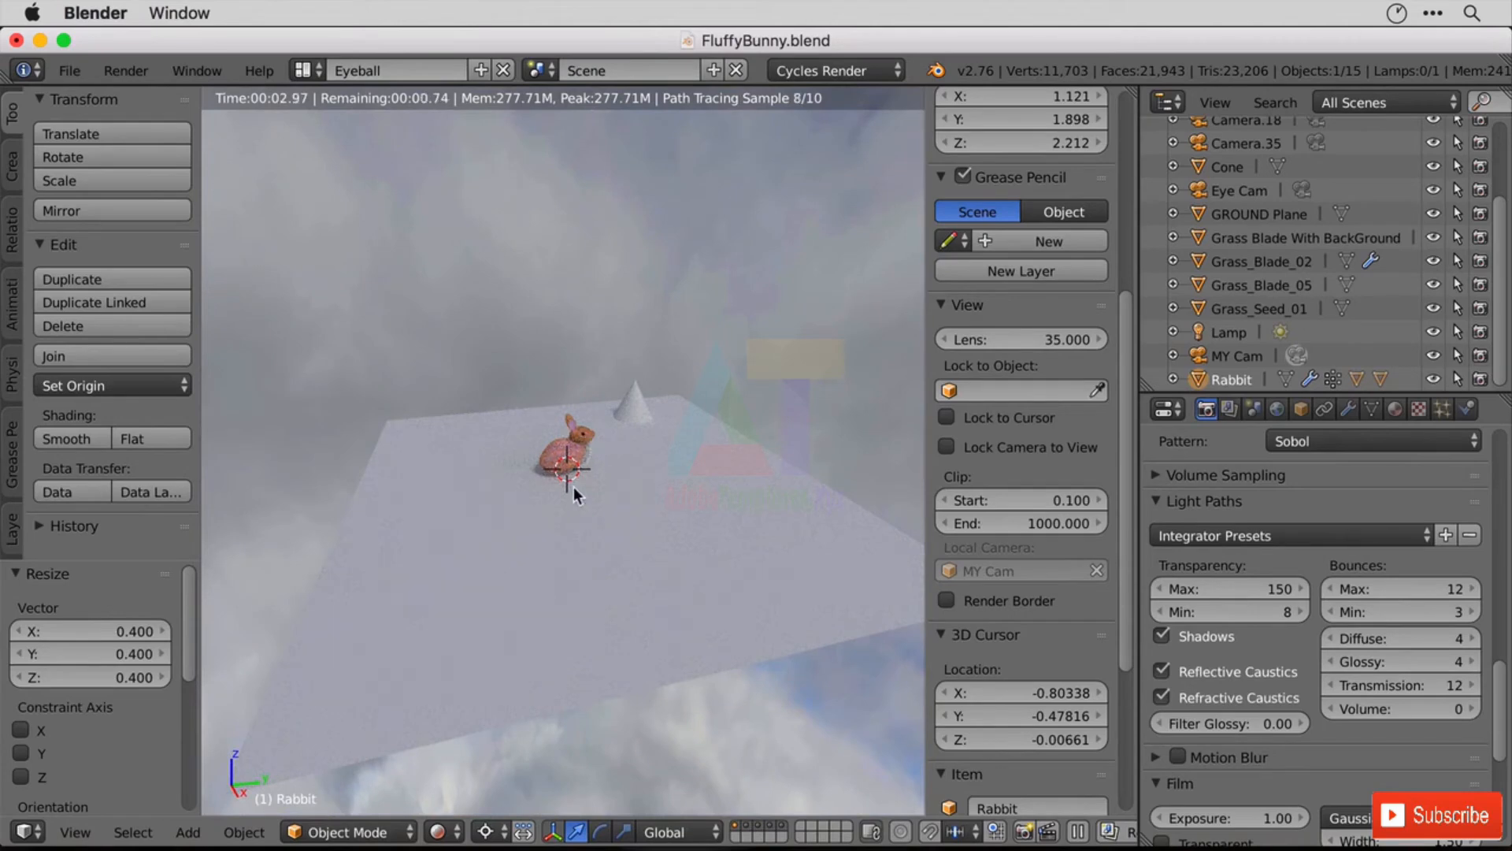
{"action": "key", "text": "g"}
{"action": "key", "text": "shift+z"}
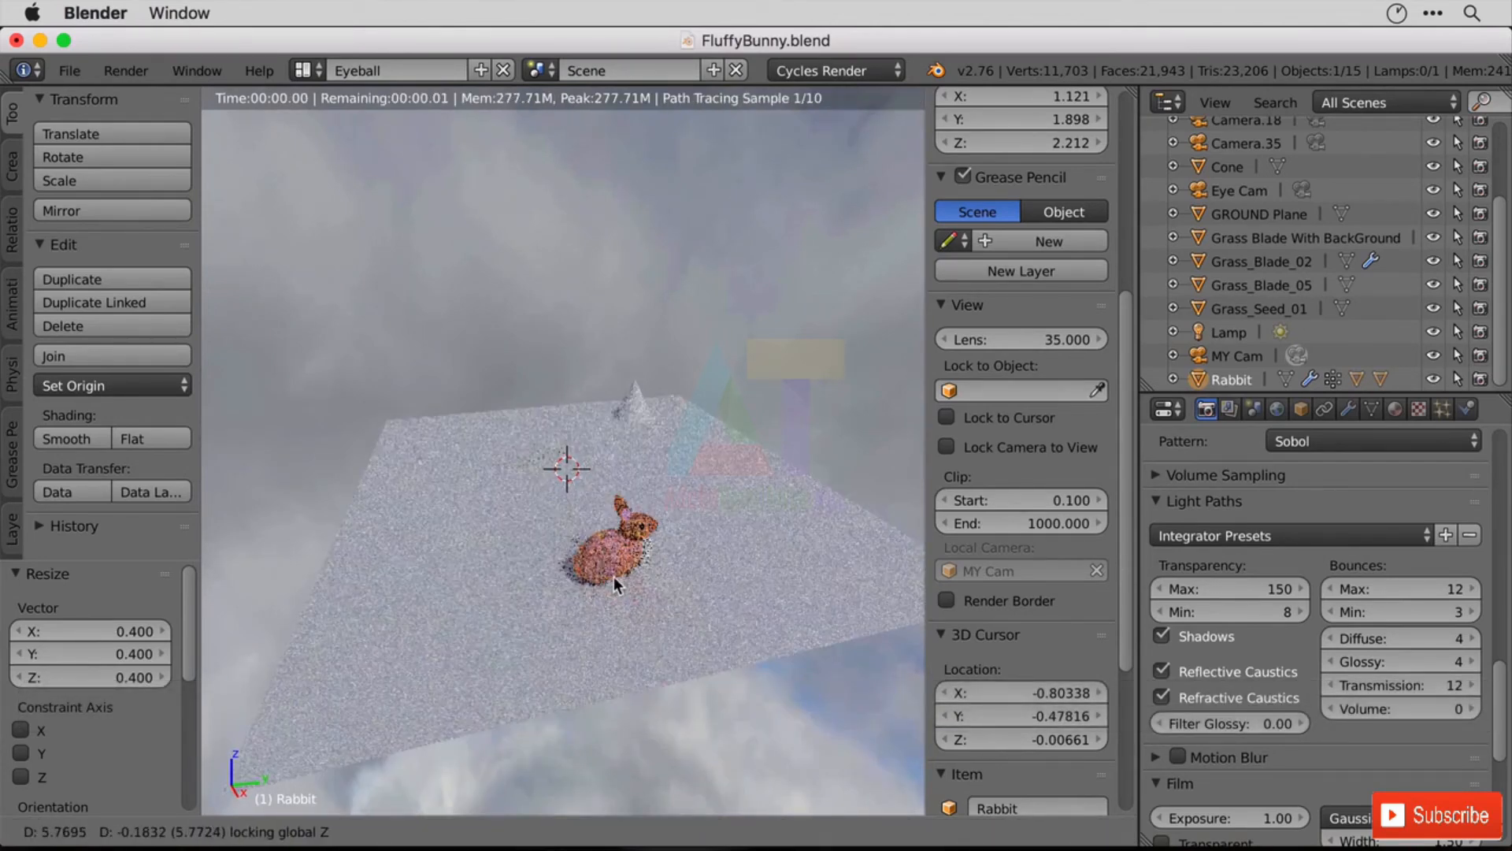
{"action": "left_click", "coordinate": [608, 567]}
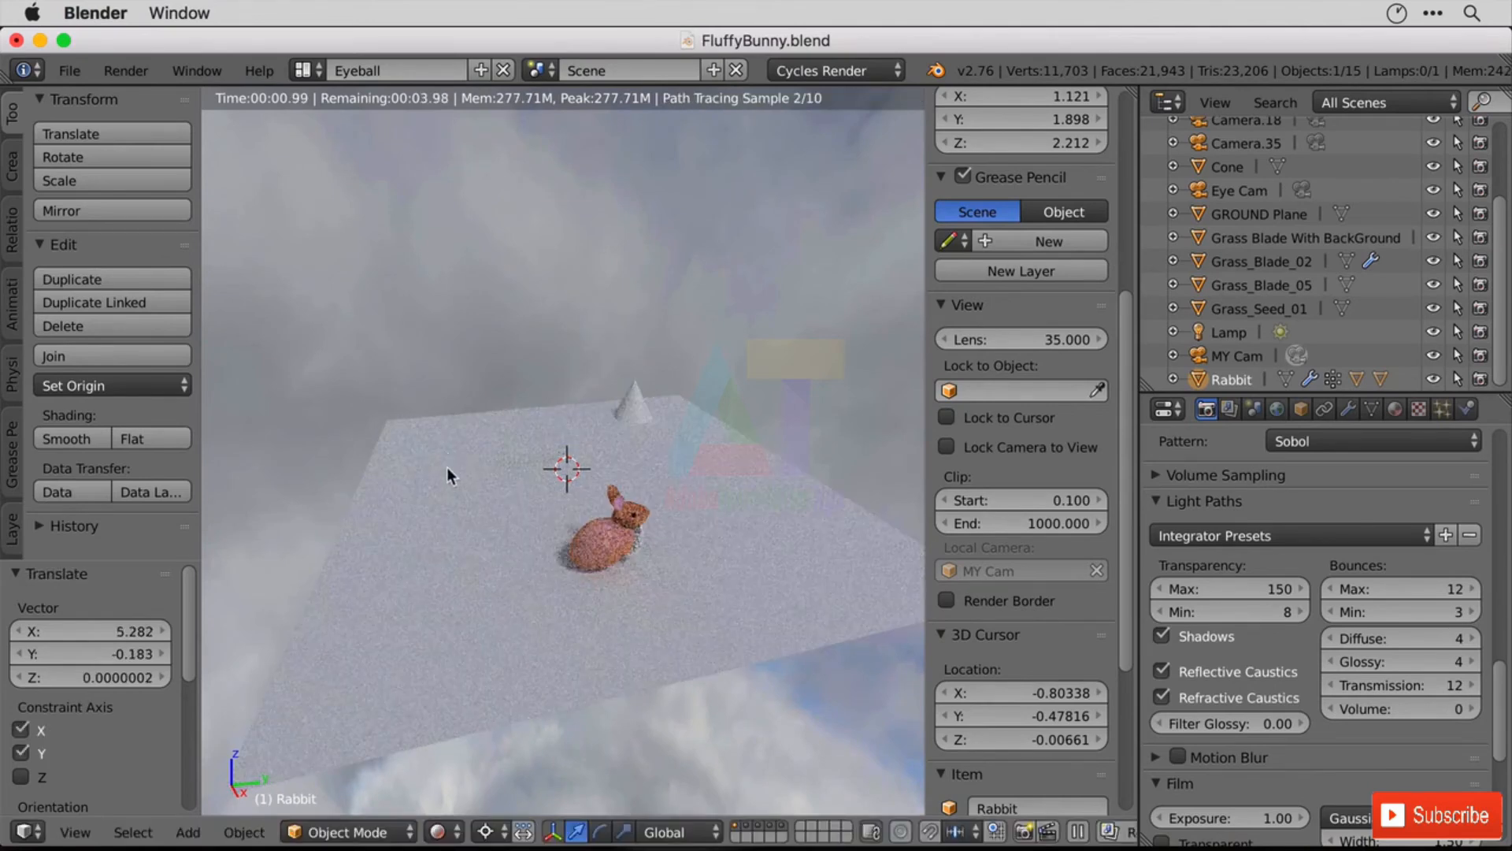
- Switch the viewport from rendered to solid shading and put the GROUND Plane into Edit Mode
{"action": "left_click", "coordinate": [437, 832]}
{"action": "left_click", "coordinate": [494, 751]}
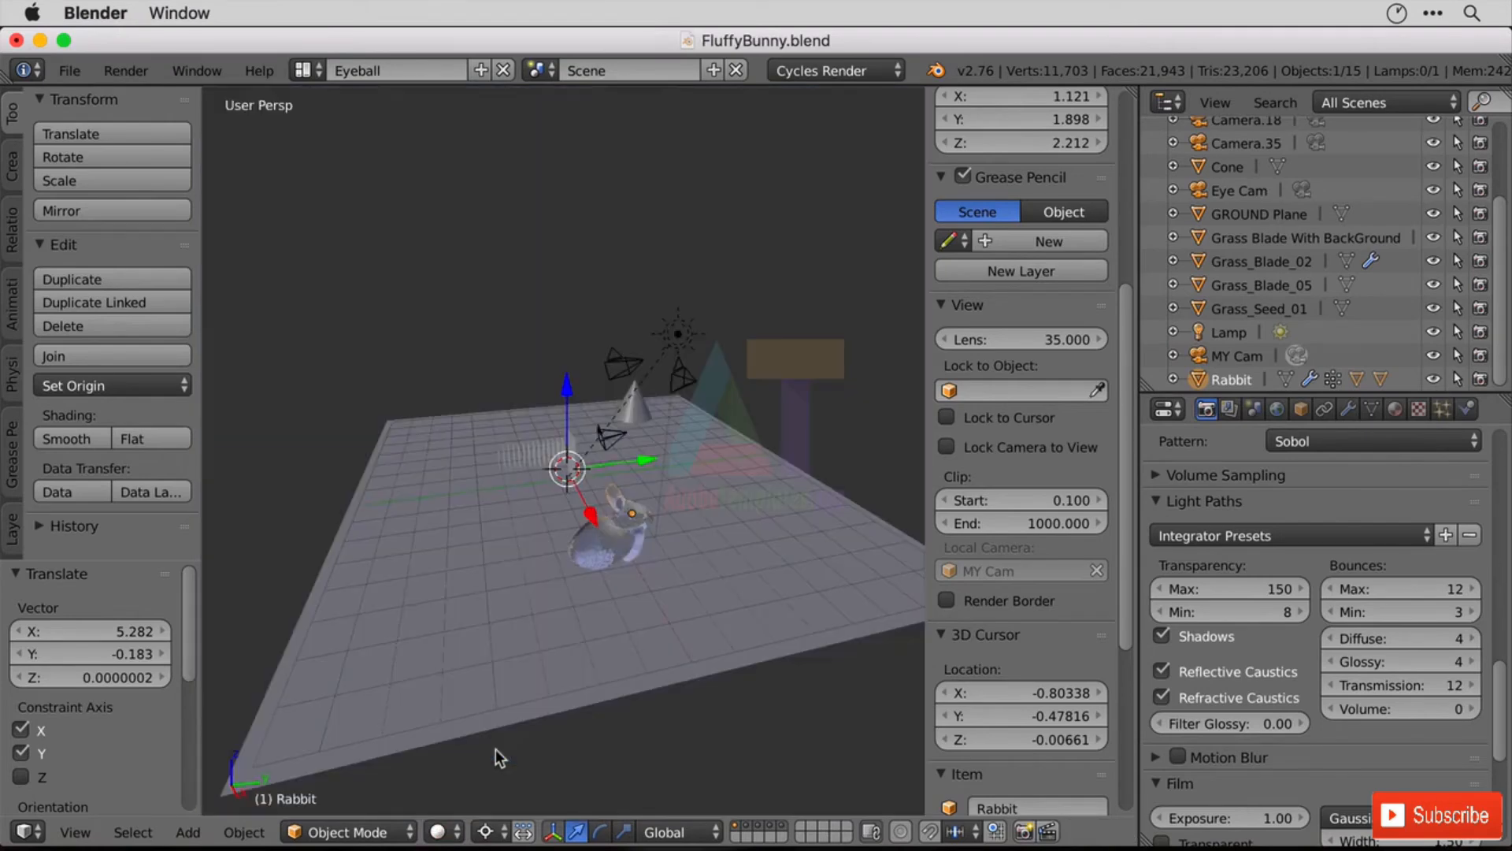
{"action": "right_click", "coordinate": [399, 706]}
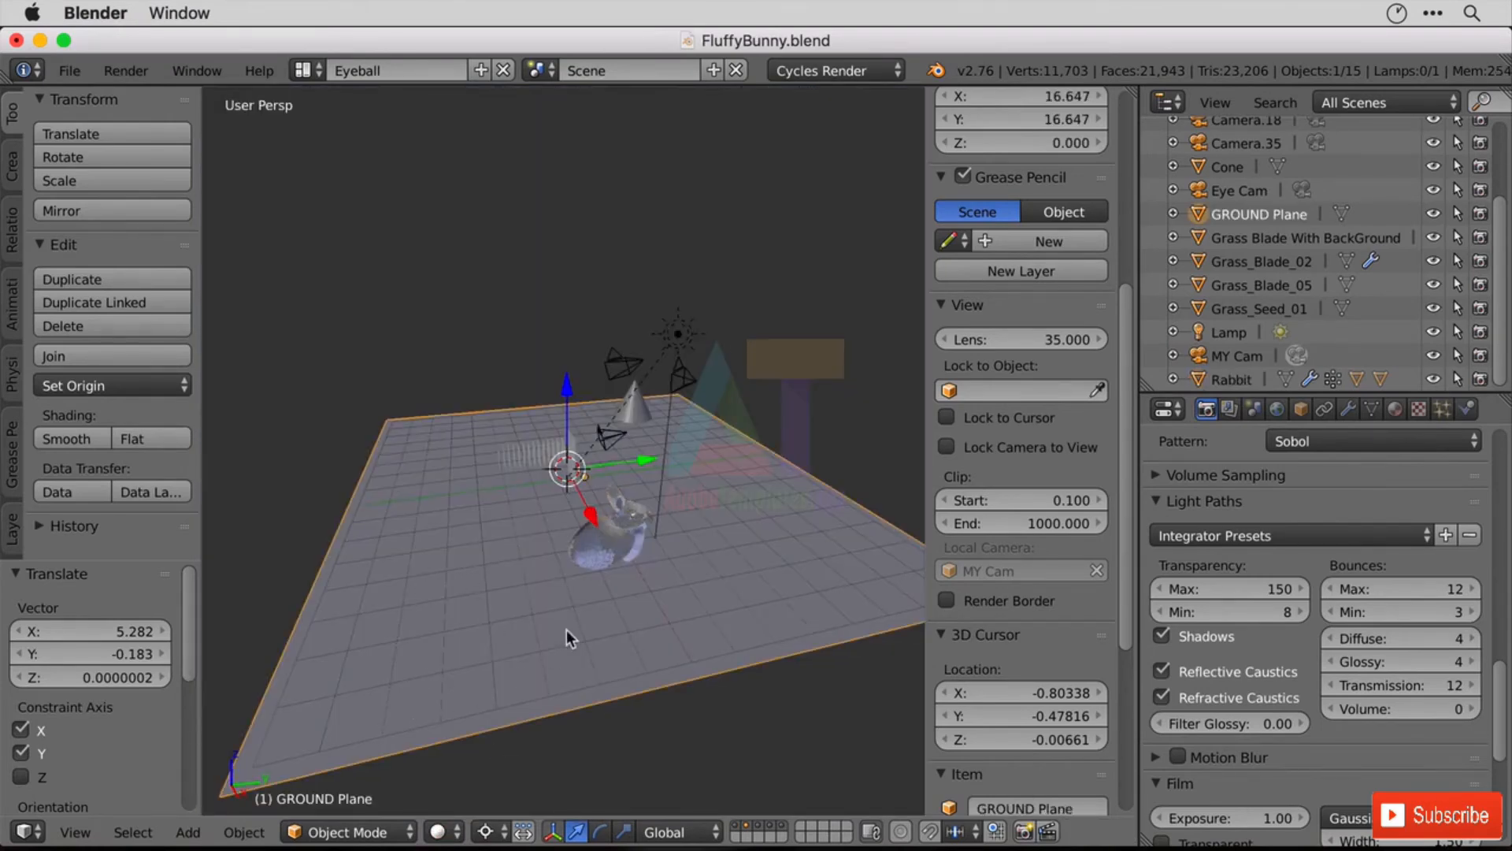
{"action": "key", "text": "Tab"}
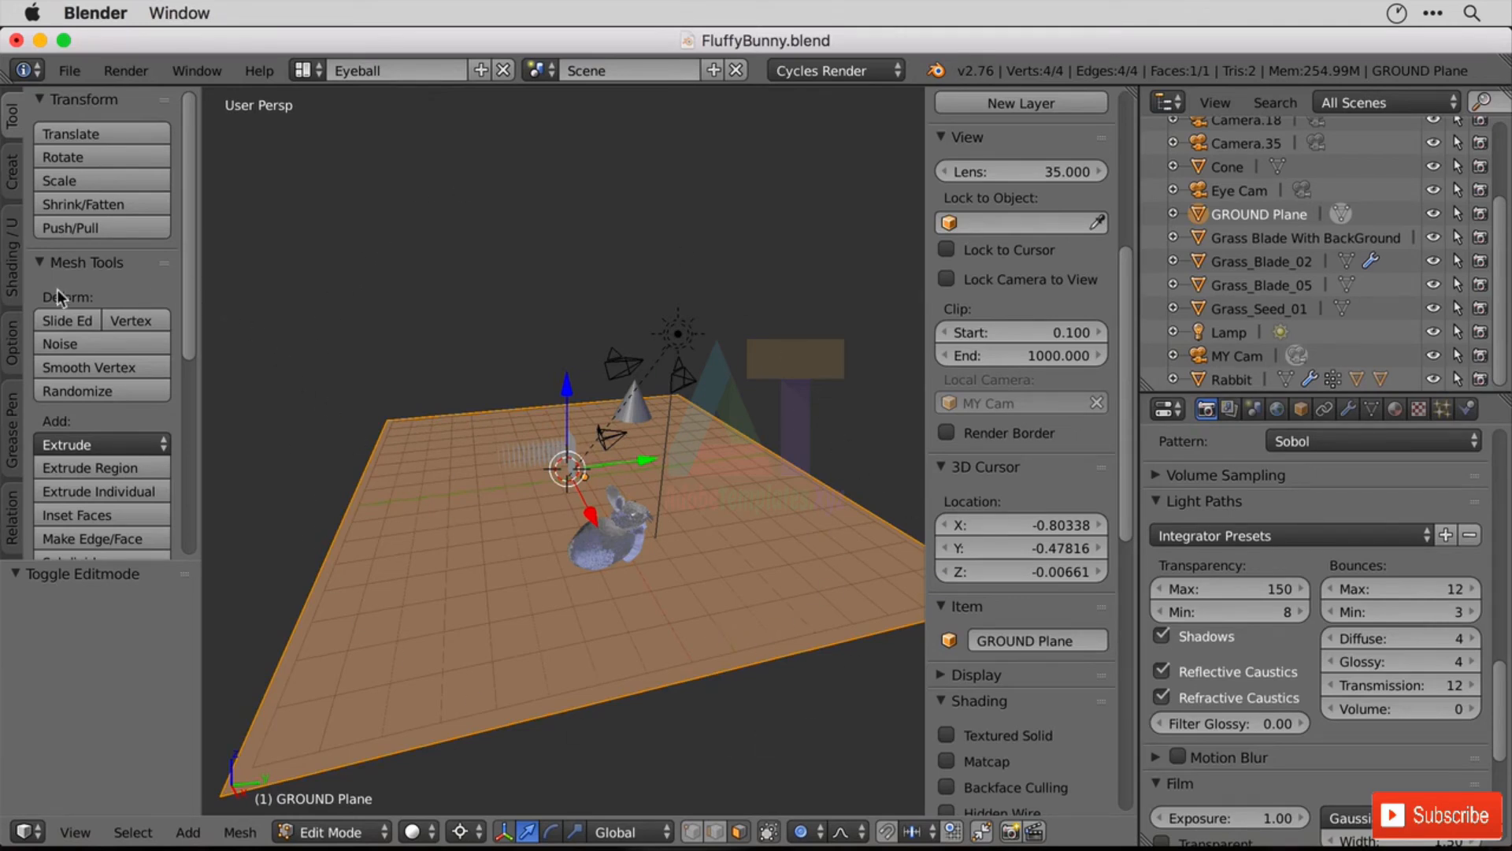
- Subdivide the ground plane's mesh with the number of cuts set to 10
{"action": "scroll", "coordinate": [175, 254], "scroll_direction": "down", "scroll_amount": 8}
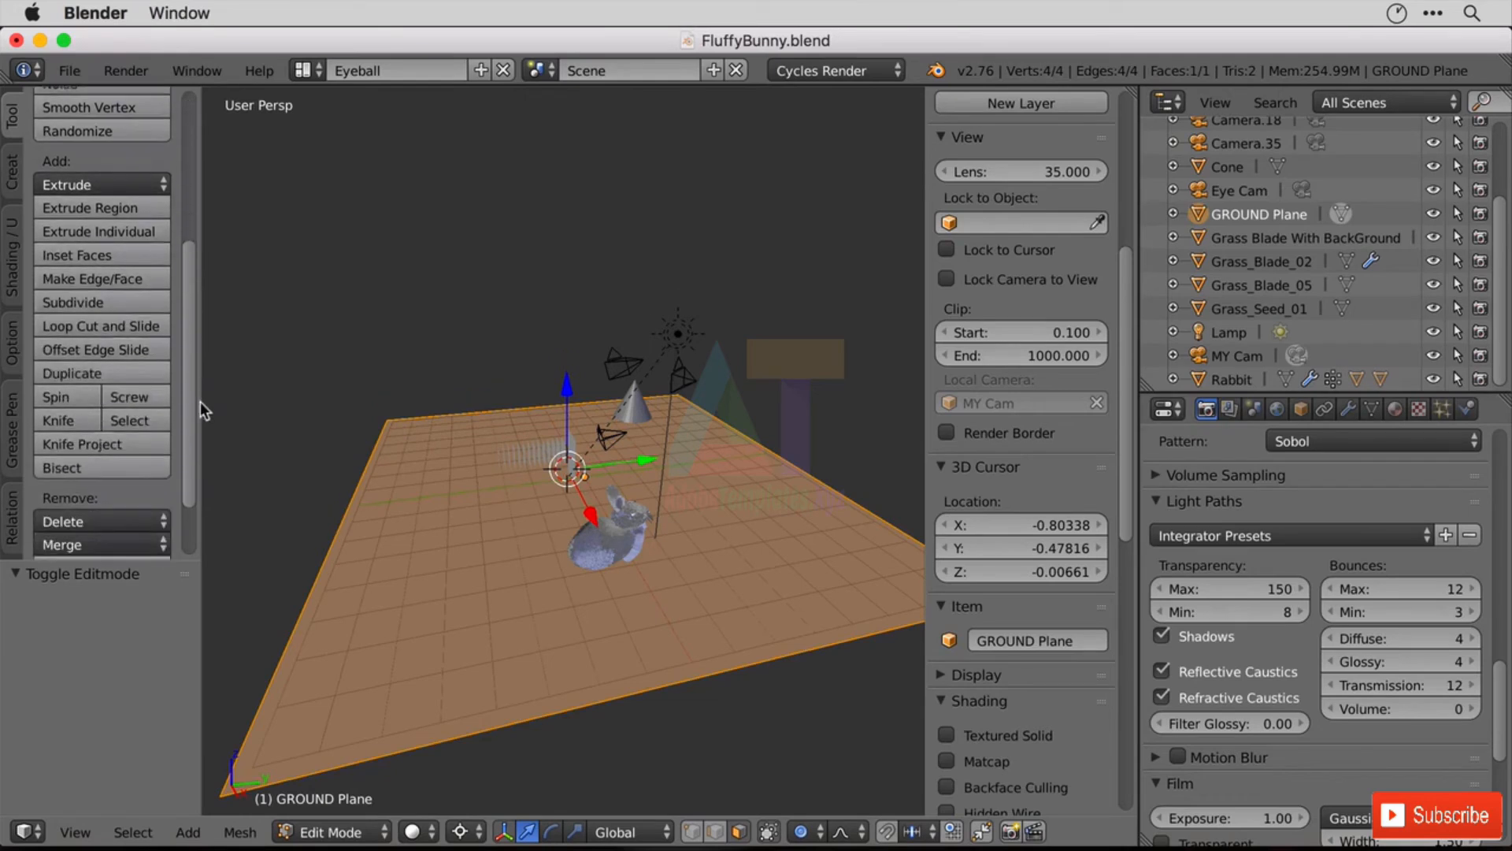
{"action": "left_click", "coordinate": [117, 271]}
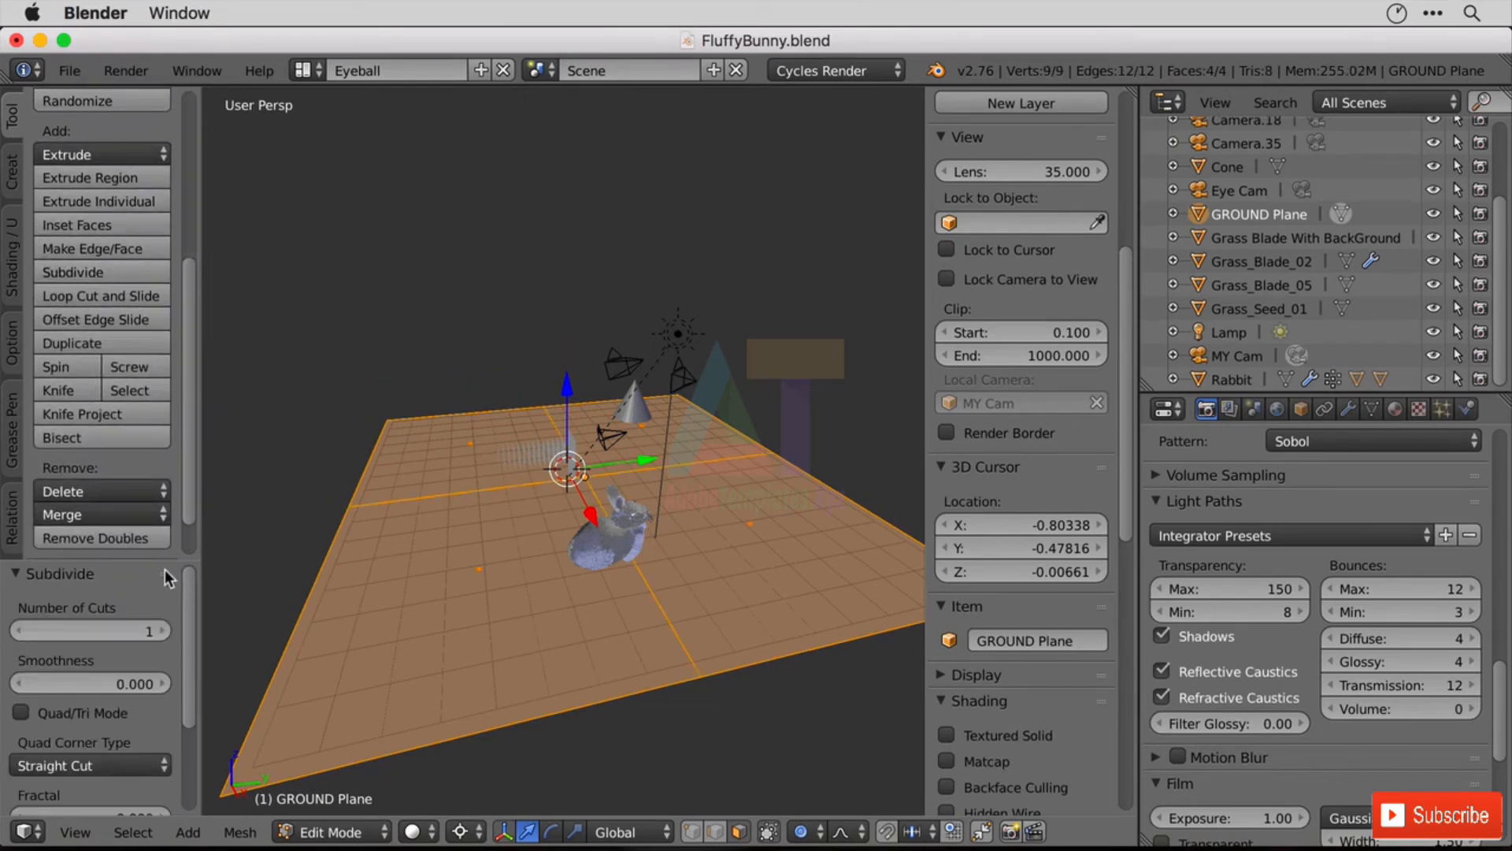
{"action": "left_click_drag", "start_coordinate": [159, 561], "coordinate": [160, 316]}
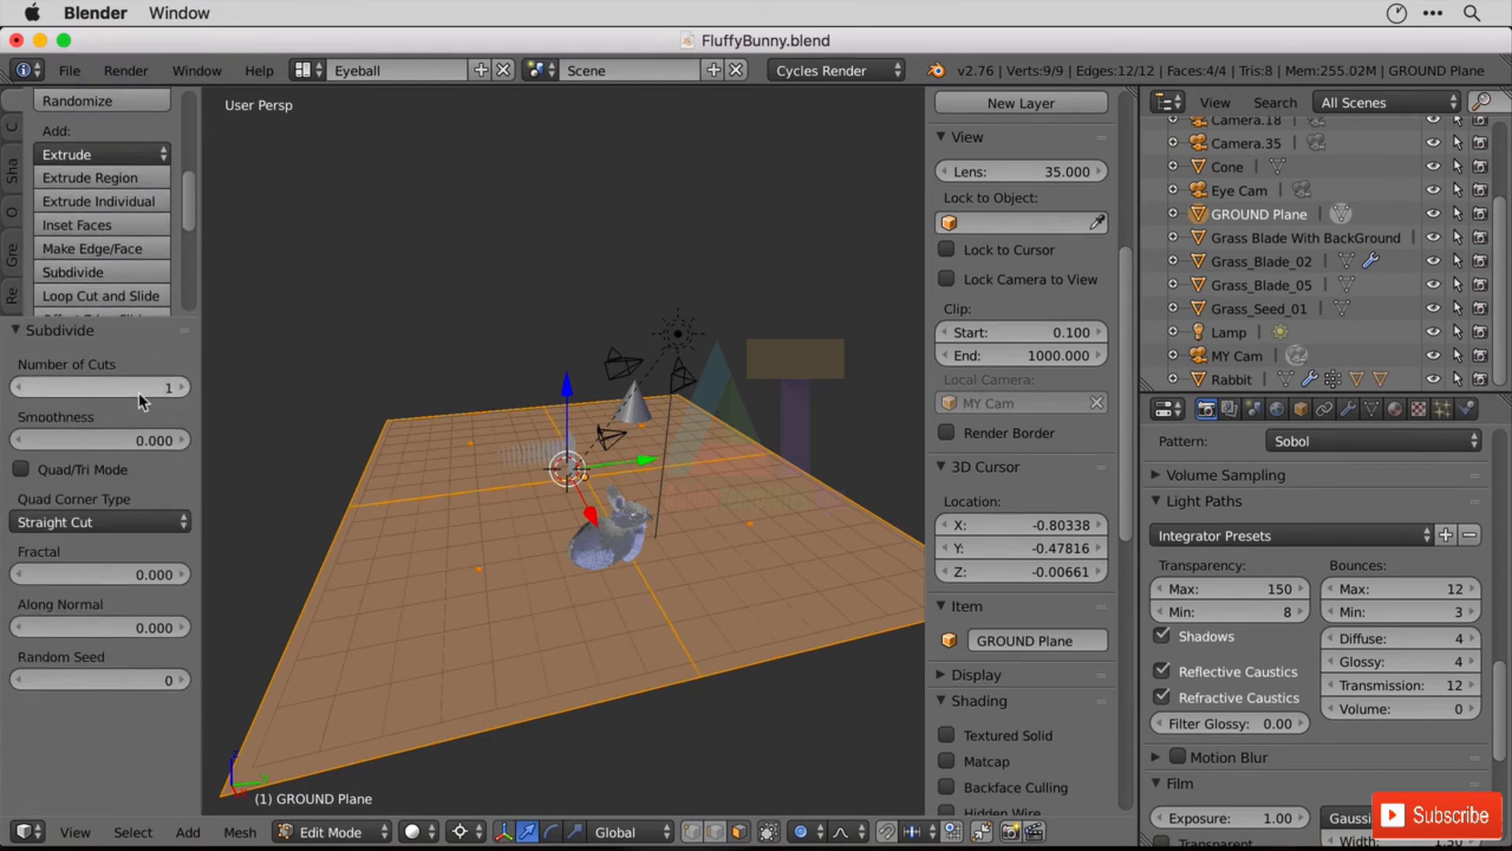
{"action": "left_click", "coordinate": [186, 389]}
{"action": "left_click", "coordinate": [186, 389]}
{"action": "left_click", "coordinate": [186, 389]}
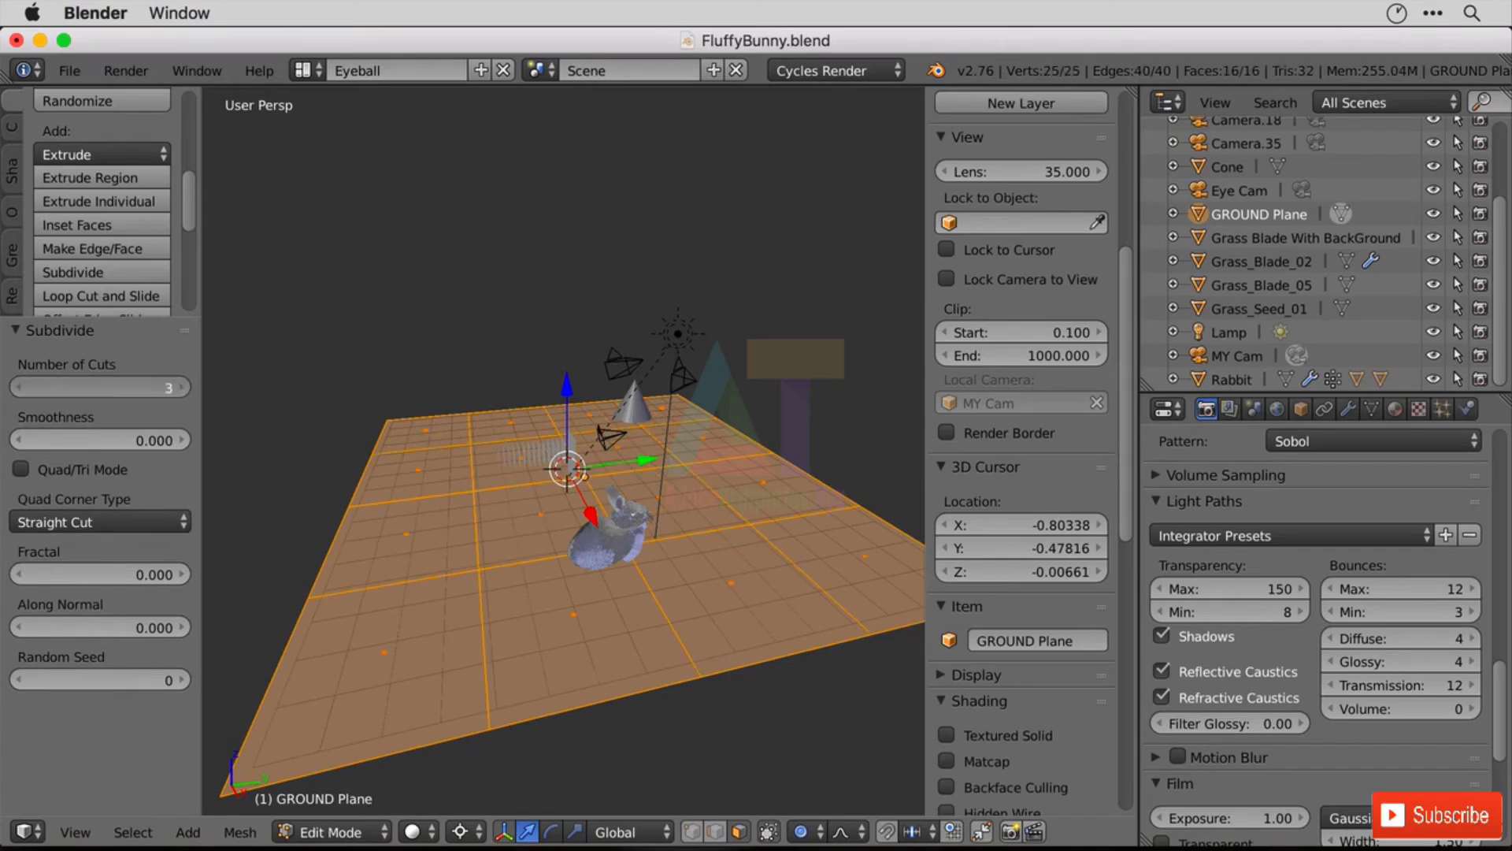
{"action": "left_click", "coordinate": [186, 389]}
{"action": "left_click", "coordinate": [186, 389]}
{"action": "left_click", "coordinate": [186, 389]}
{"action": "left_click", "coordinate": [186, 389]}
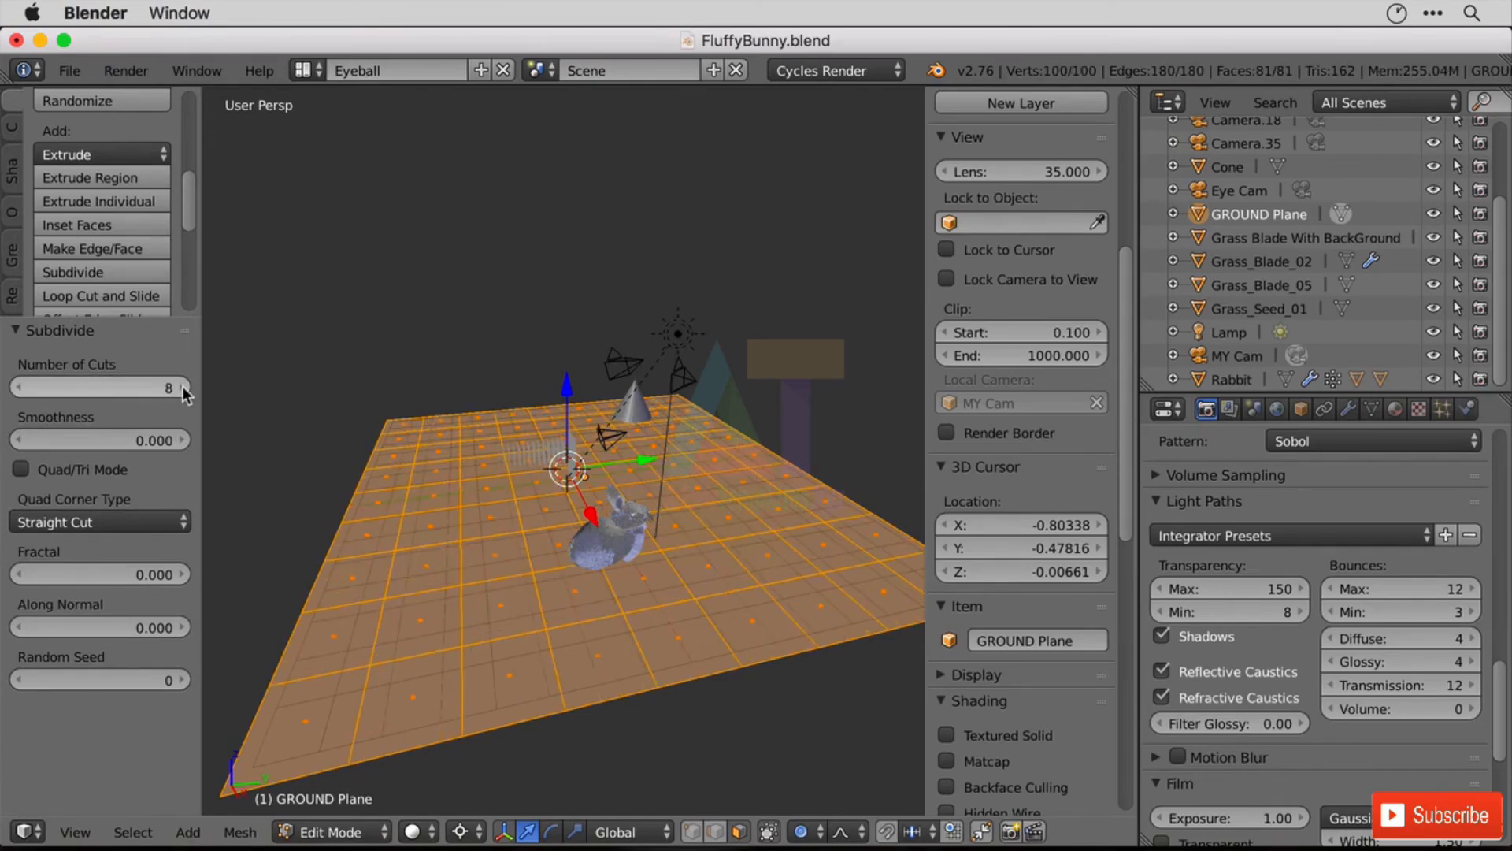
{"action": "left_click", "coordinate": [186, 389]}
{"action": "left_click", "coordinate": [186, 390]}
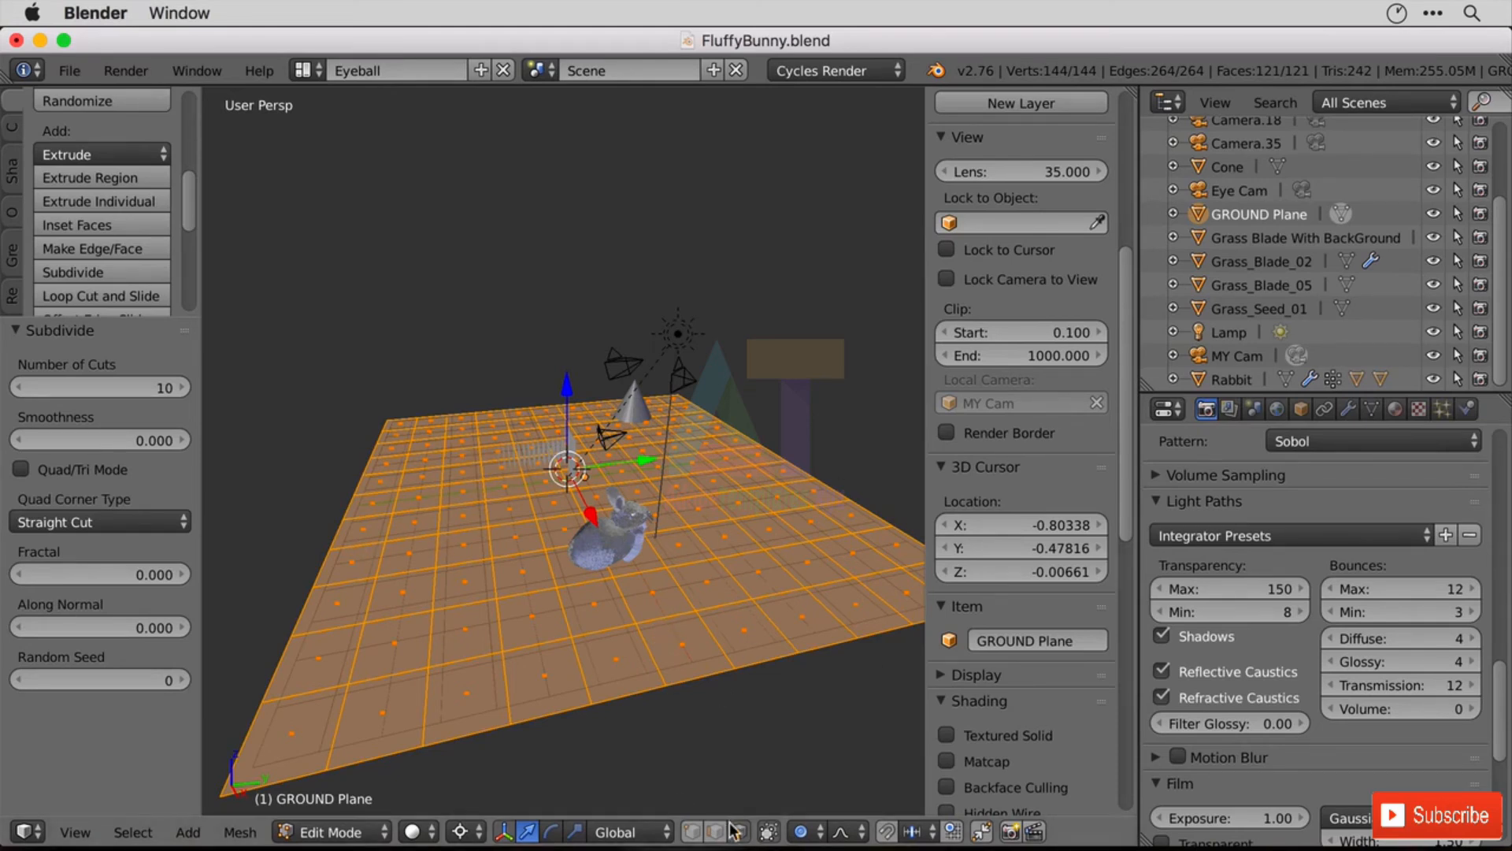
- Select a single face near the plane's far left corner and enable proportional editing with Smooth falloff
{"action": "right_click", "coordinate": [463, 443]}
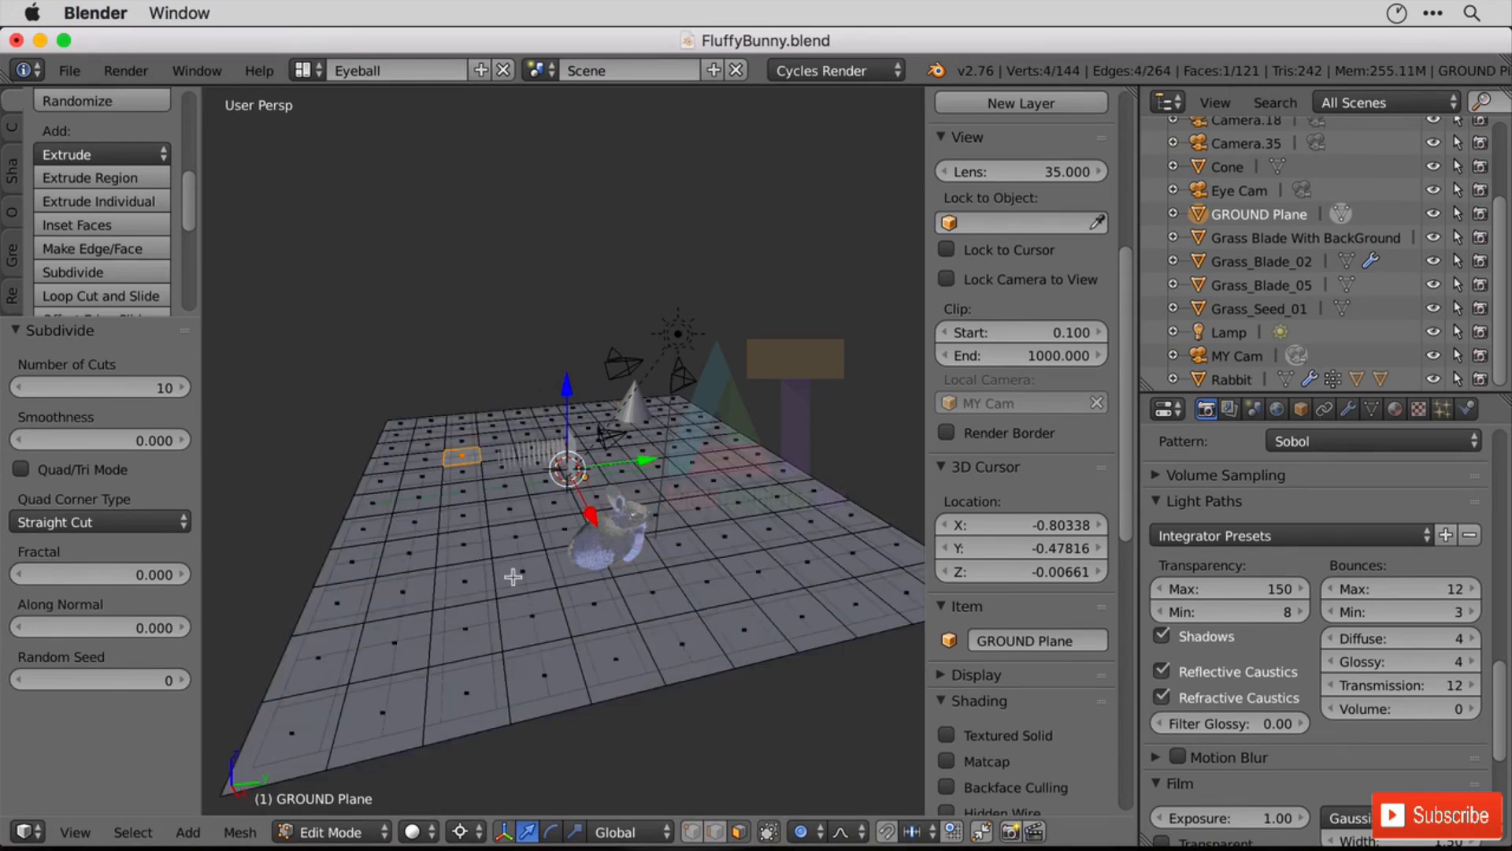
{"action": "left_click", "coordinate": [803, 832]}
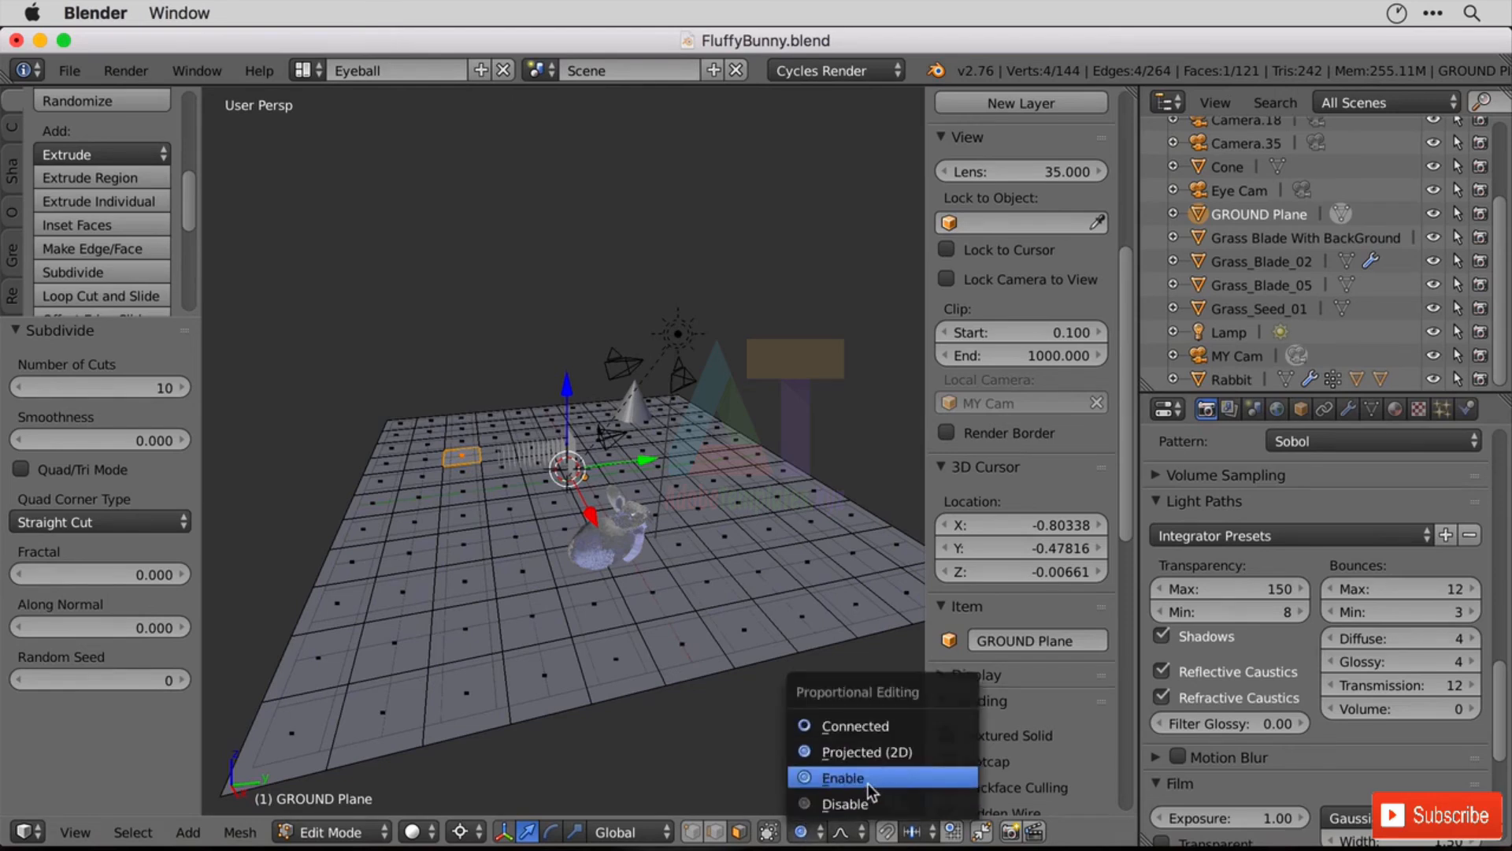
{"action": "left_click", "coordinate": [827, 777]}
{"action": "left_click", "coordinate": [842, 833]}
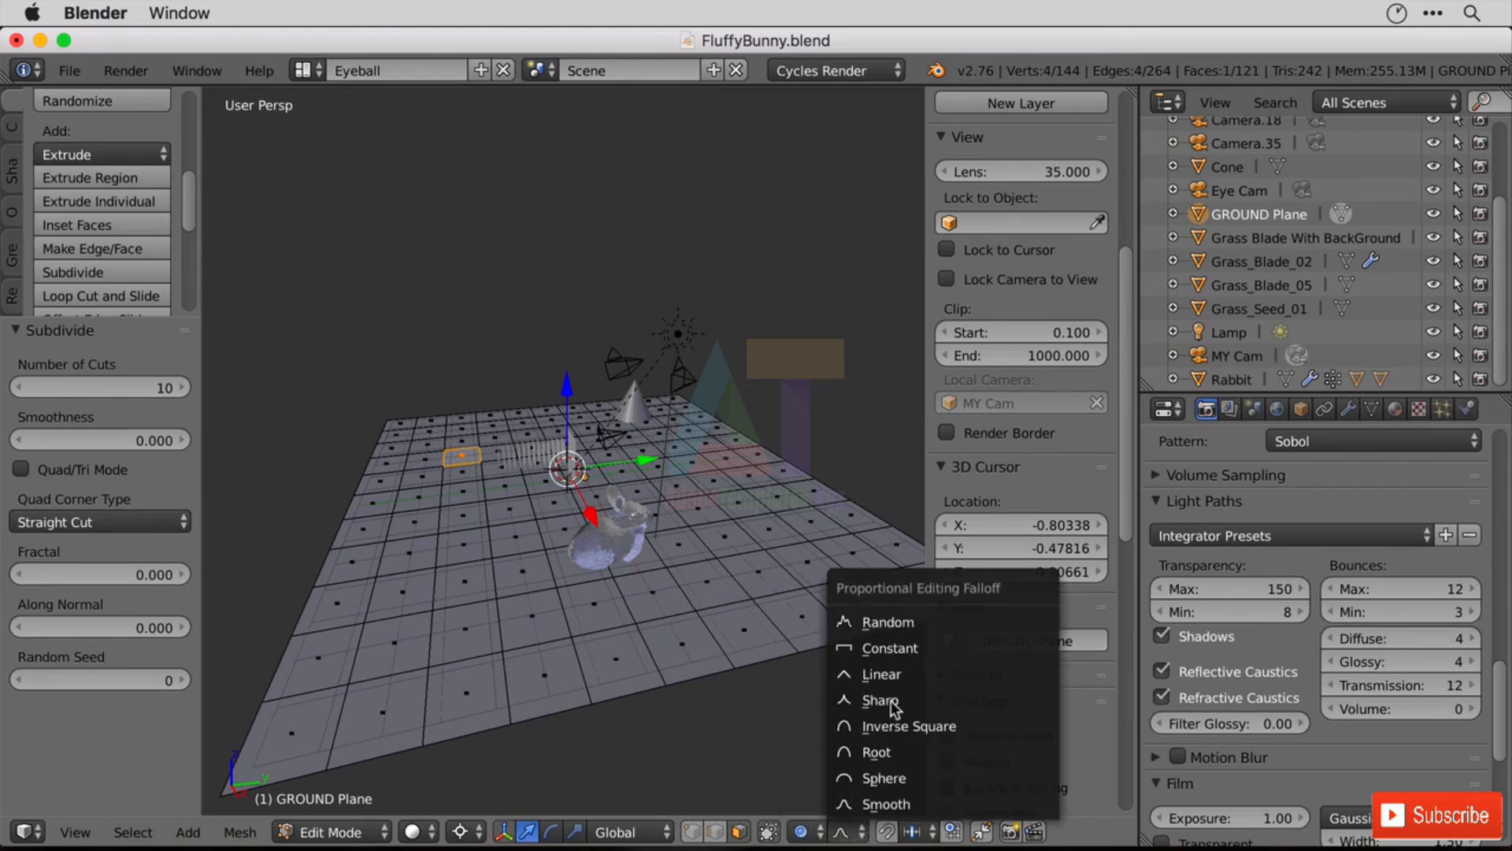
{"action": "left_click", "coordinate": [908, 802]}
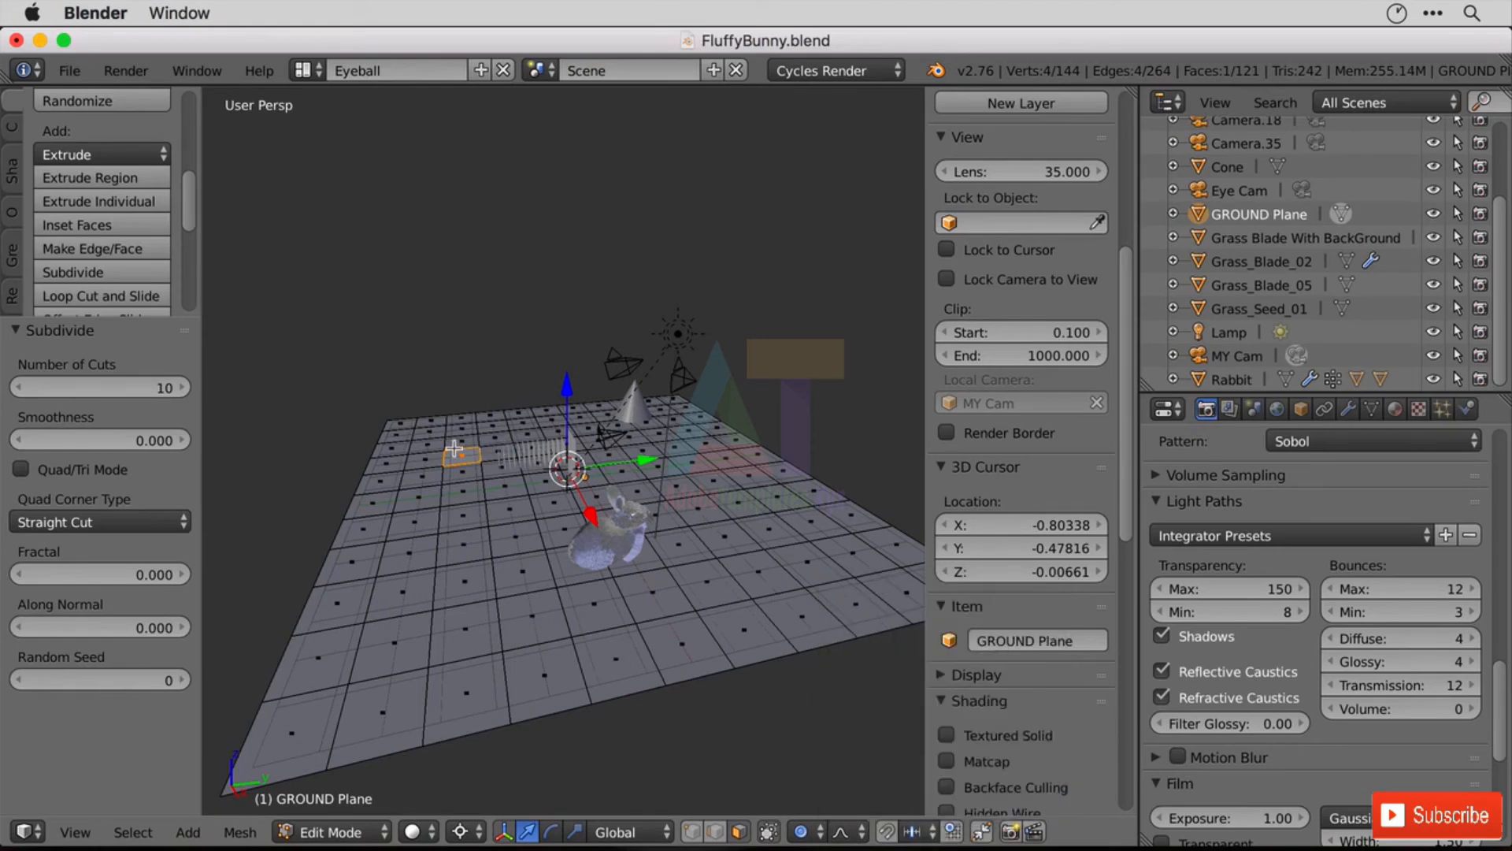
- Raise the selected face about 1.53 in Z into a soft hill, using a proportional size of about 6.12
{"action": "key", "text": "g"}
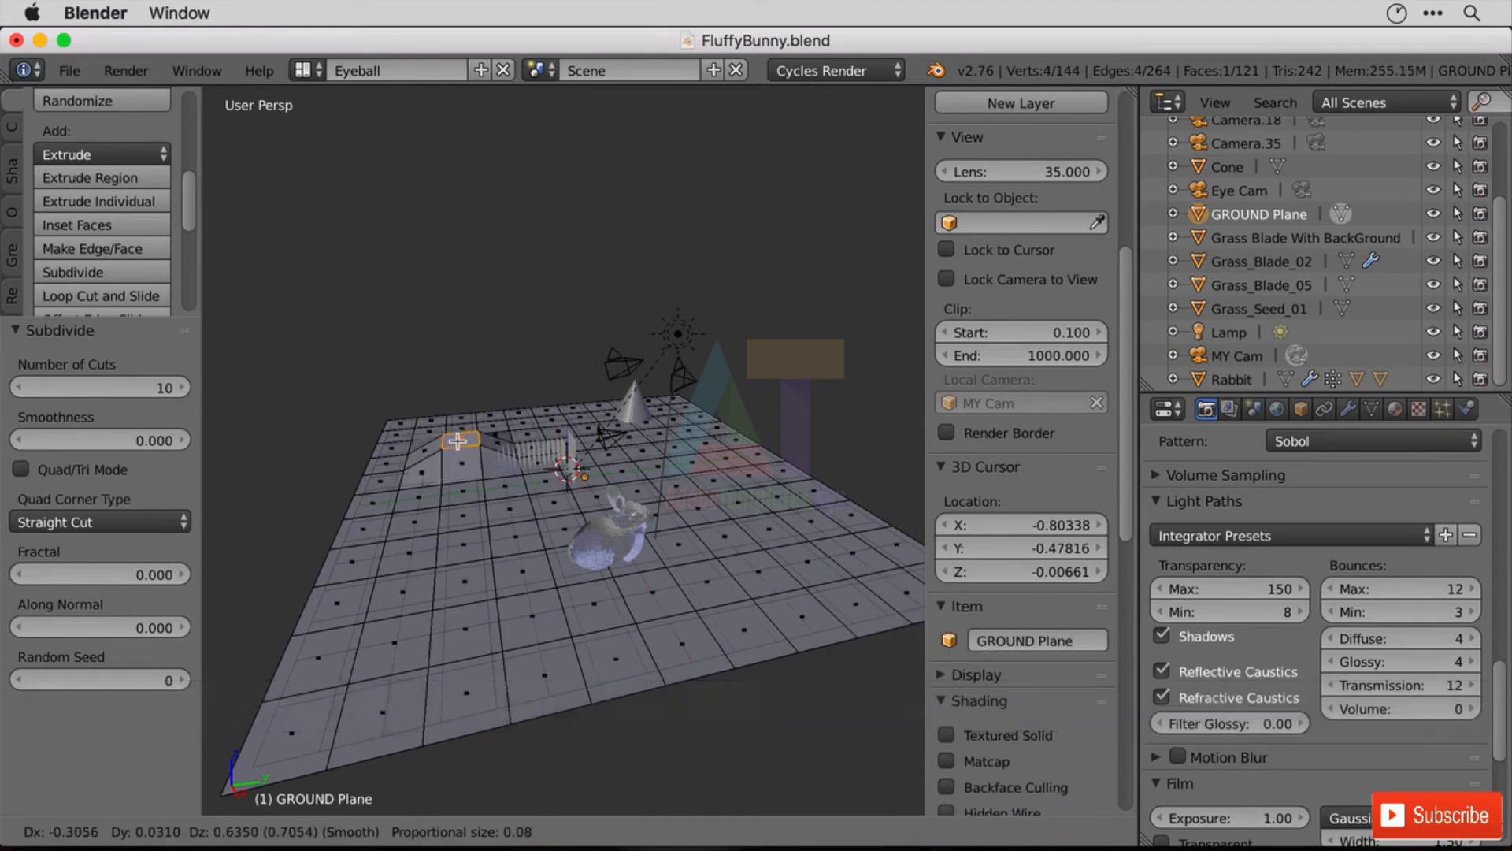
{"action": "scroll", "coordinate": [458, 441], "scroll_direction": "up", "scroll_amount": 2}
{"action": "scroll", "coordinate": [458, 441], "scroll_direction": "down", "scroll_amount": 13}
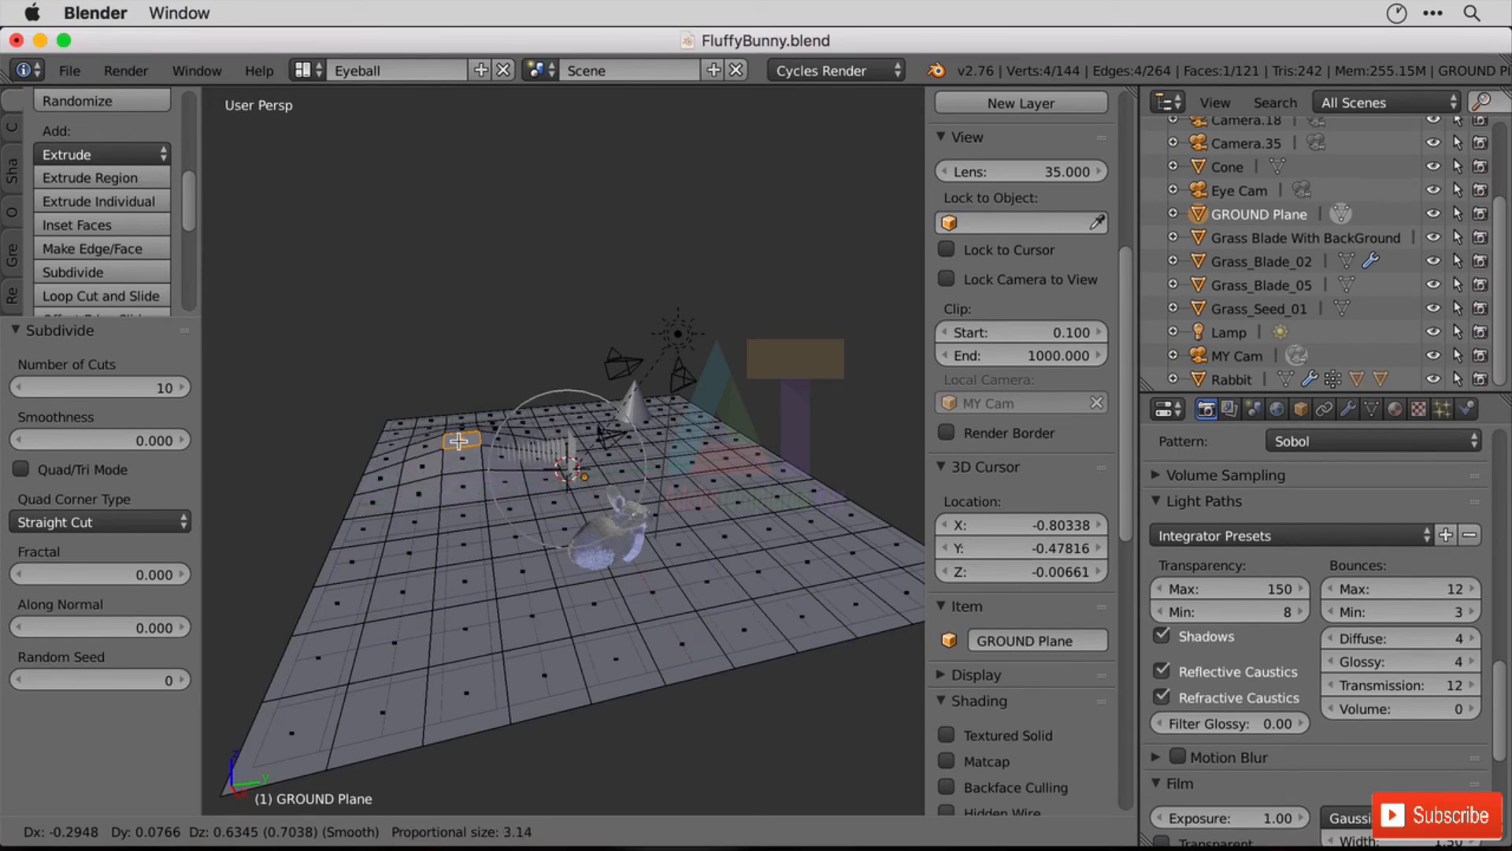
{"action": "scroll", "coordinate": [459, 441], "scroll_direction": "down", "scroll_amount": 2}
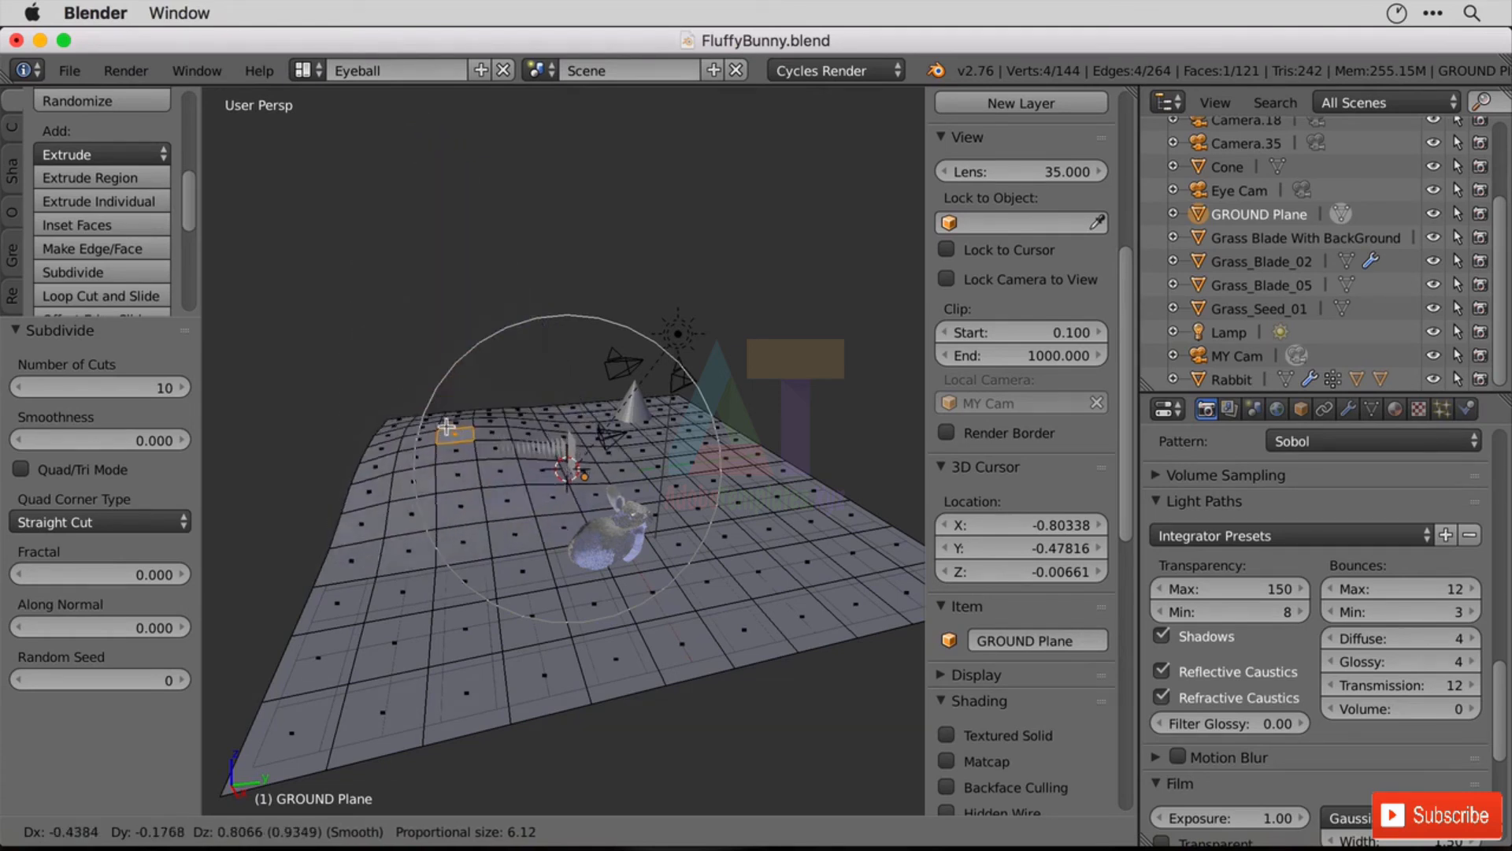
{"action": "left_click", "coordinate": [441, 416]}
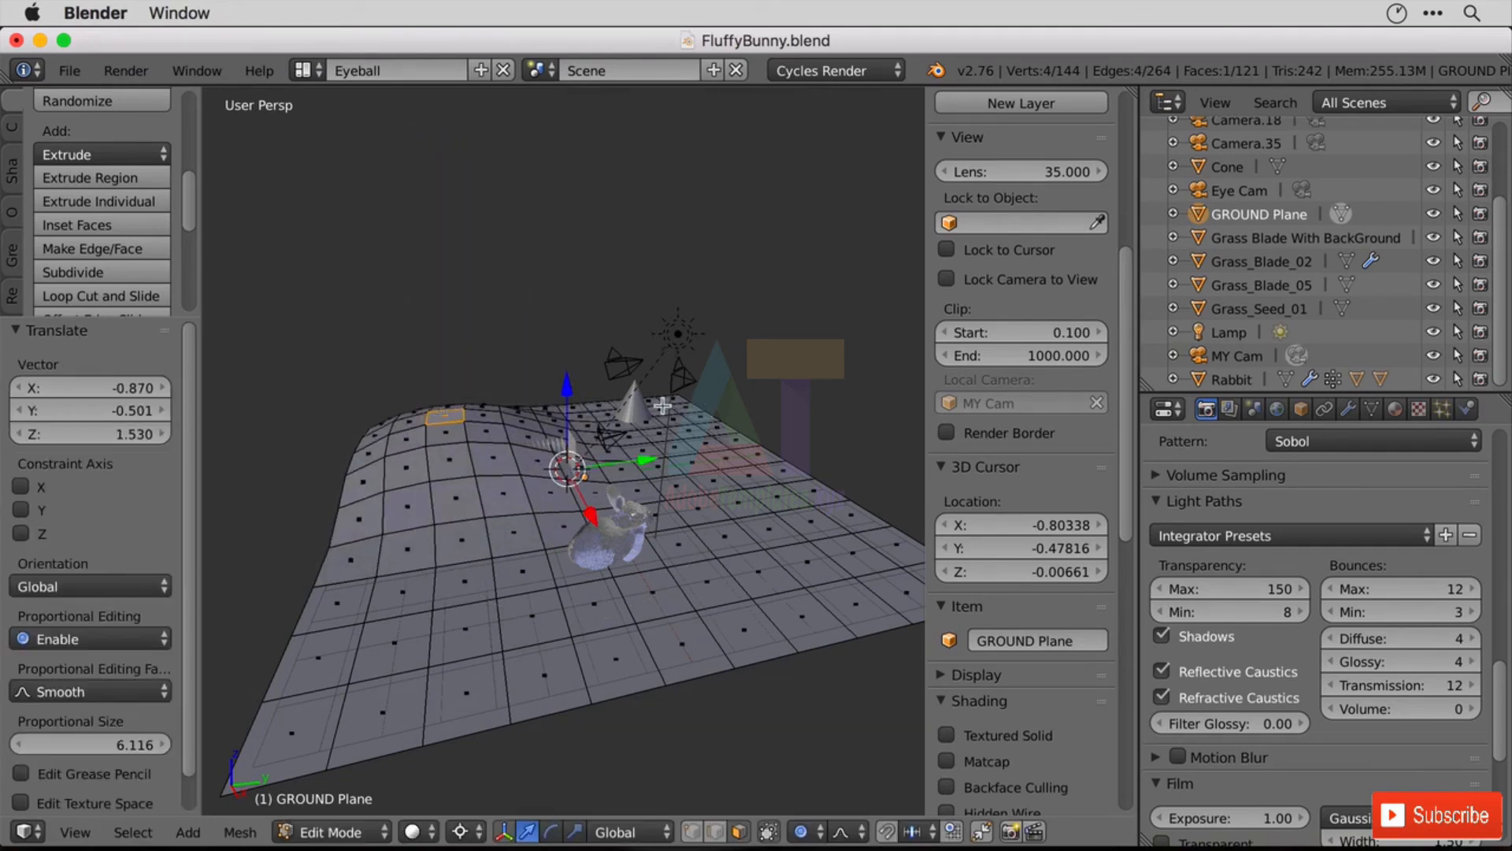
- Raise a face near the plane's far right corner about 3.55 in Z to form a taller second hill
{"action": "right_click", "coordinate": [687, 413]}
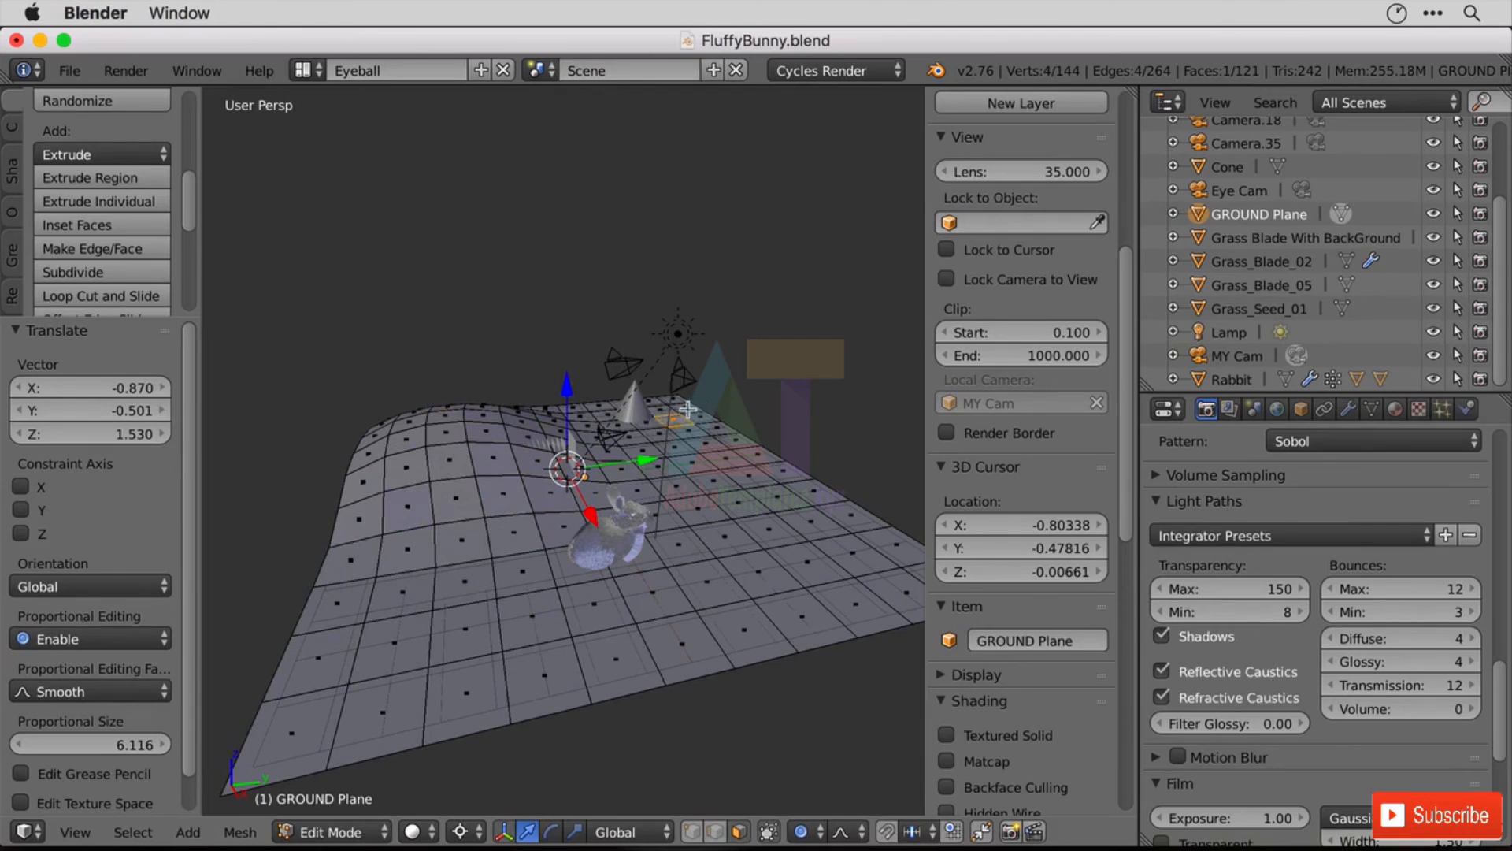
{"action": "key", "text": "g"}
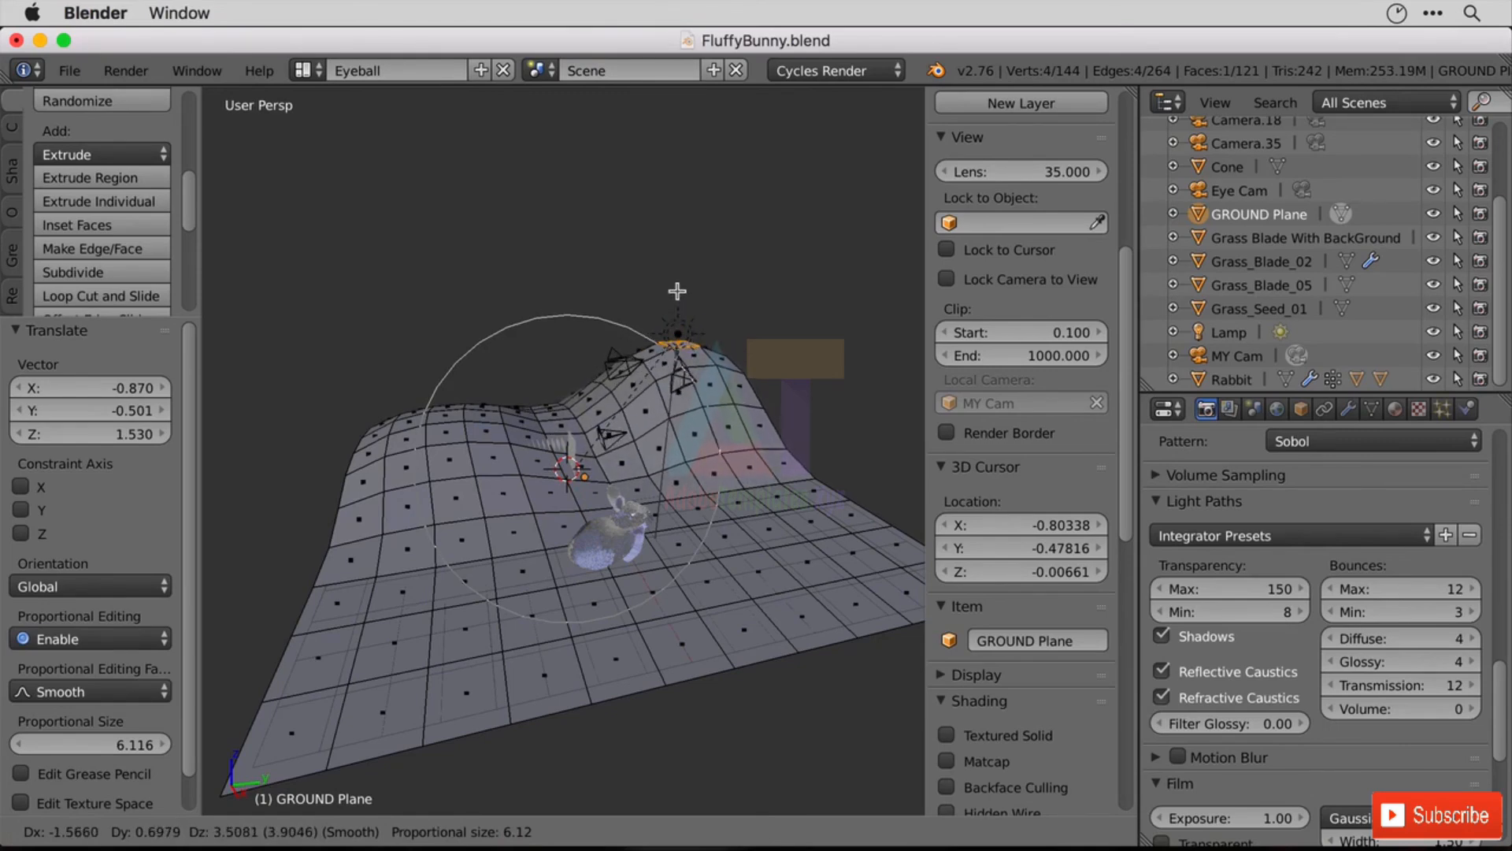
{"action": "left_click", "coordinate": [682, 291]}
- Lower a face in the flat area in front of the taller hill about 0.68 in Z to form a dip
{"action": "mouse_move", "coordinate": [743, 469]}
{"action": "middle_mouse_down"}
{"action": "mouse_move", "coordinate": [732, 443]}
{"action": "mouse_move", "coordinate": [765, 477]}
{"action": "middle_mouse_up"}
{"action": "scroll", "coordinate": [725, 449], "scroll_direction": "up", "scroll_amount": 4}
{"action": "scroll", "coordinate": [725, 449], "scroll_direction": "up", "scroll_amount": 4}
{"action": "scroll", "coordinate": [770, 475], "scroll_direction": "down", "scroll_amount": 4}
{"action": "right_click", "coordinate": [538, 528]}
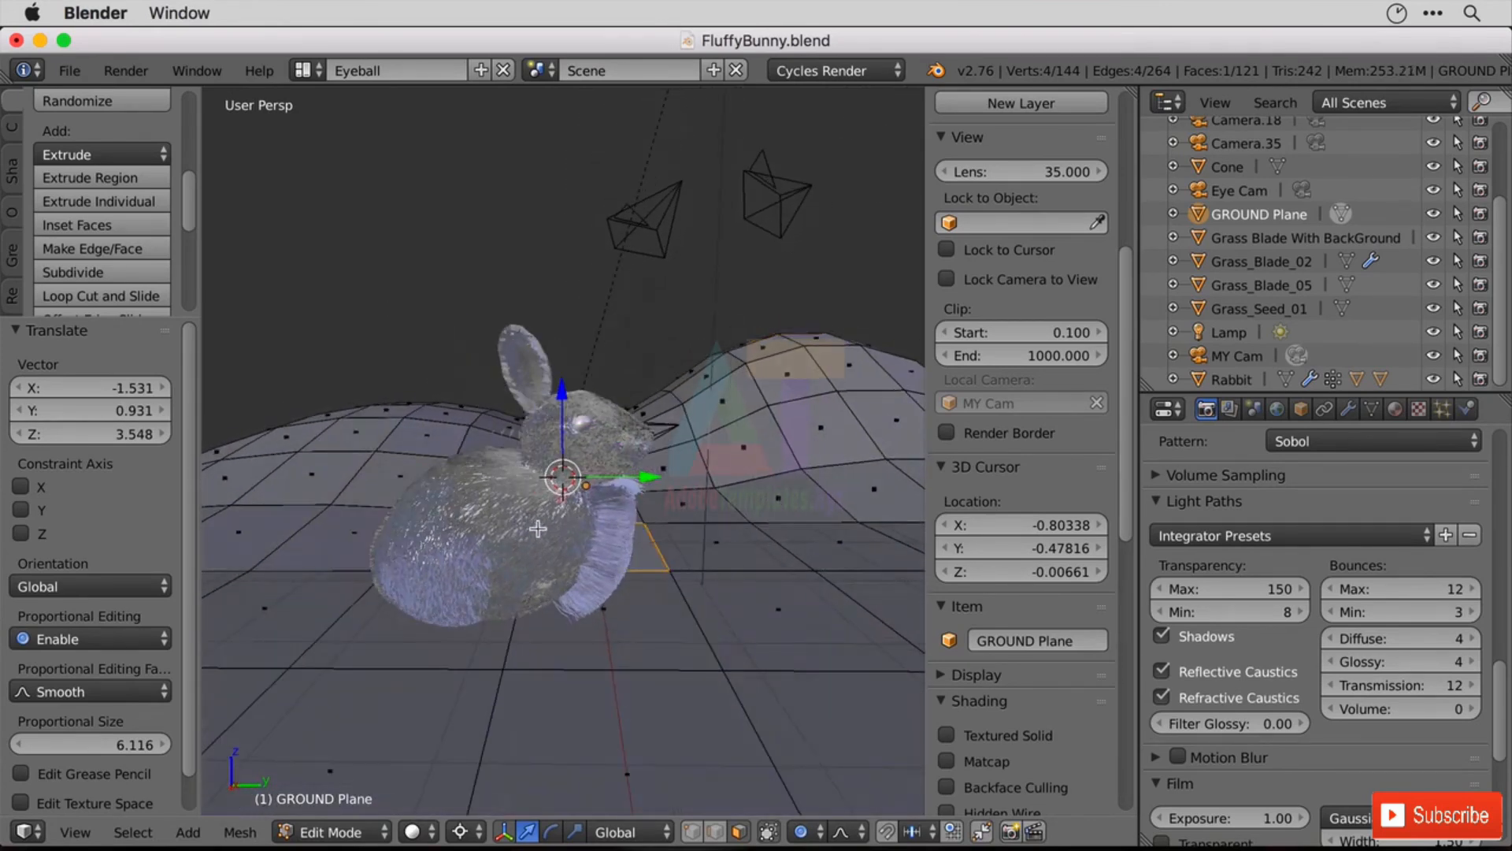
{"action": "middle_click_drag", "start_coordinate": [670, 410], "coordinate": [749, 543]}
{"action": "scroll", "coordinate": [790, 543], "scroll_direction": "down", "scroll_amount": 6}
{"action": "right_click", "coordinate": [750, 546]}
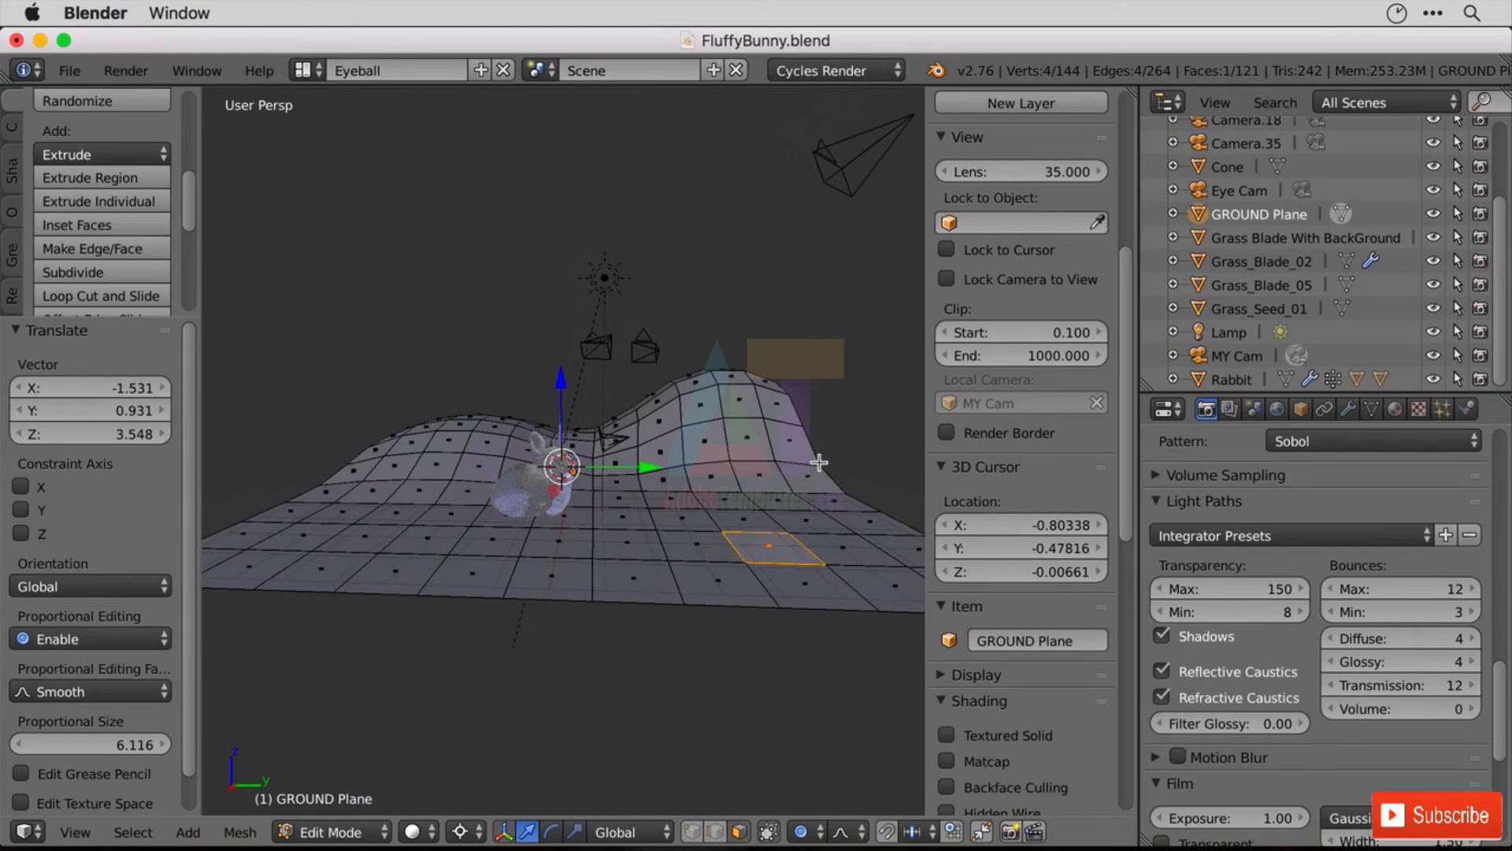
{"action": "key", "text": "g"}
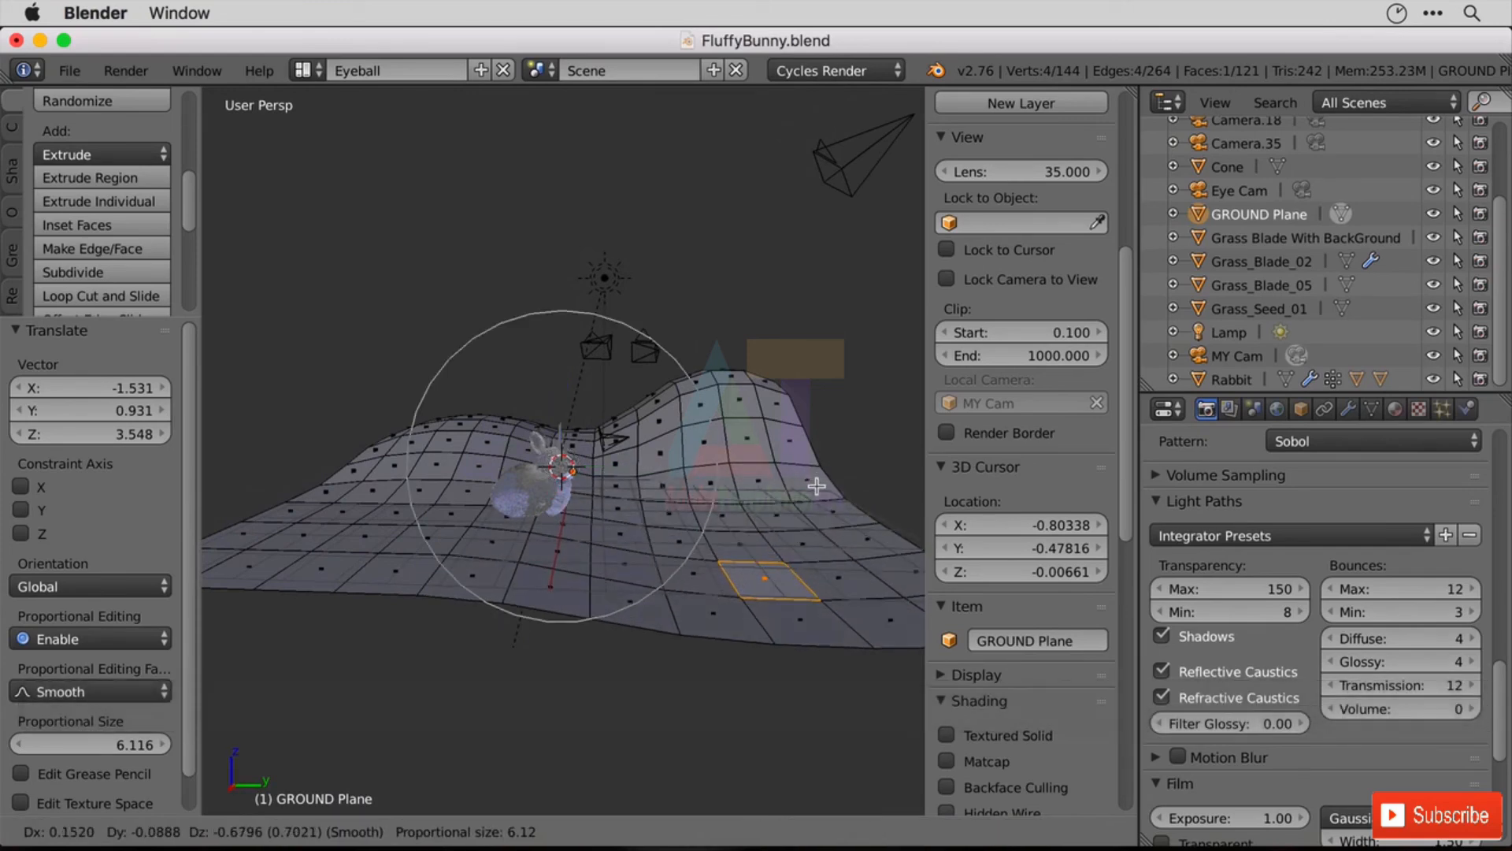
{"action": "left_click", "coordinate": [625, 447]}
- Move a face at the taller hill's crest about 1.04 in X, -0.21 in Y and -0.82 in Z, using a proportional size of about 3.45
{"action": "middle_click_drag", "start_coordinate": [625, 447], "coordinate": [675, 458]}
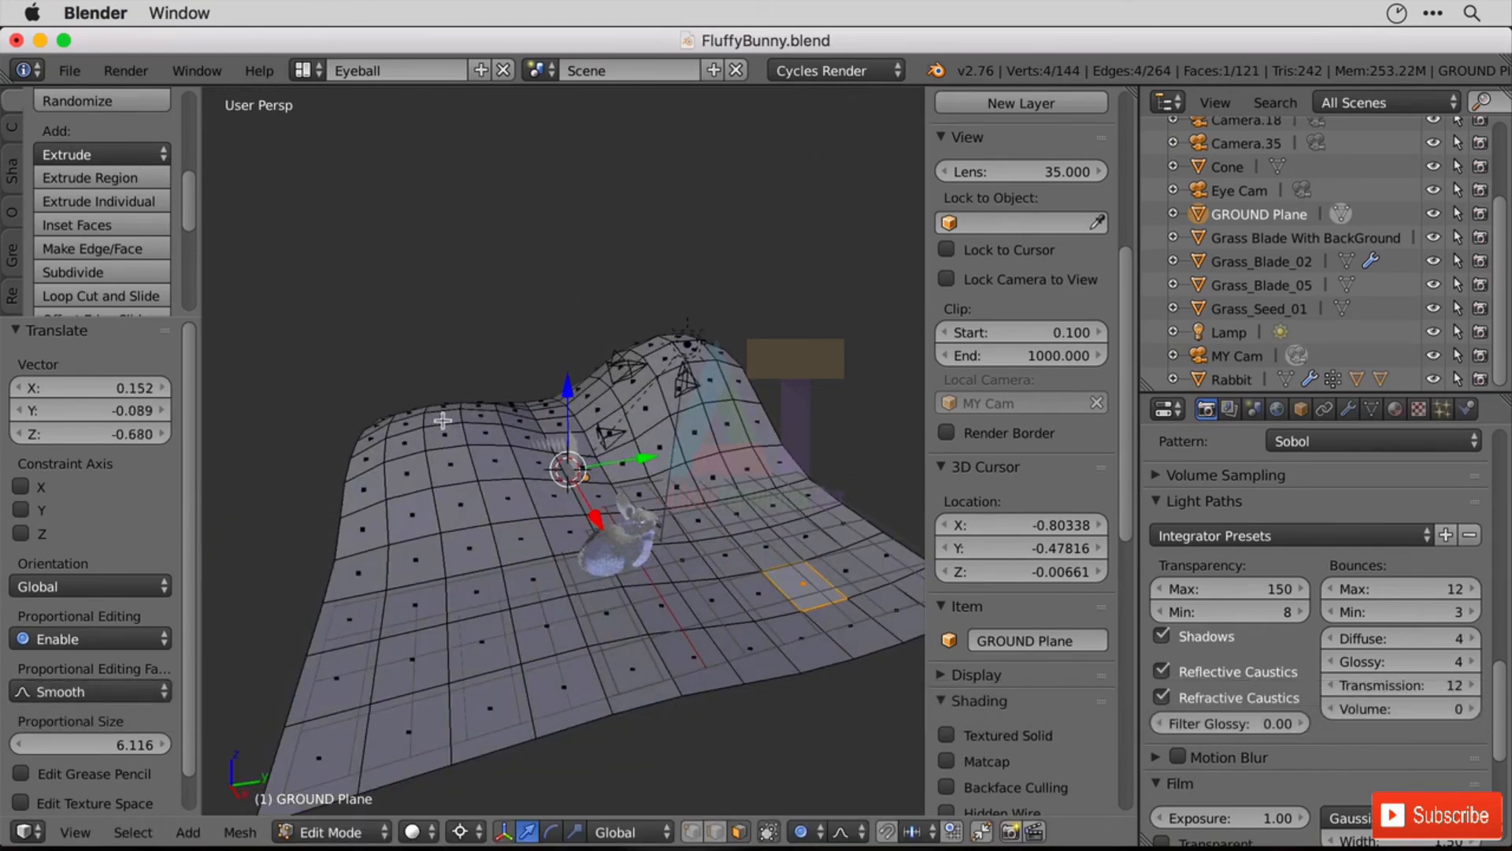
{"action": "middle_click_drag", "start_coordinate": [631, 389], "coordinate": [809, 394]}
{"action": "key", "text": "g"}
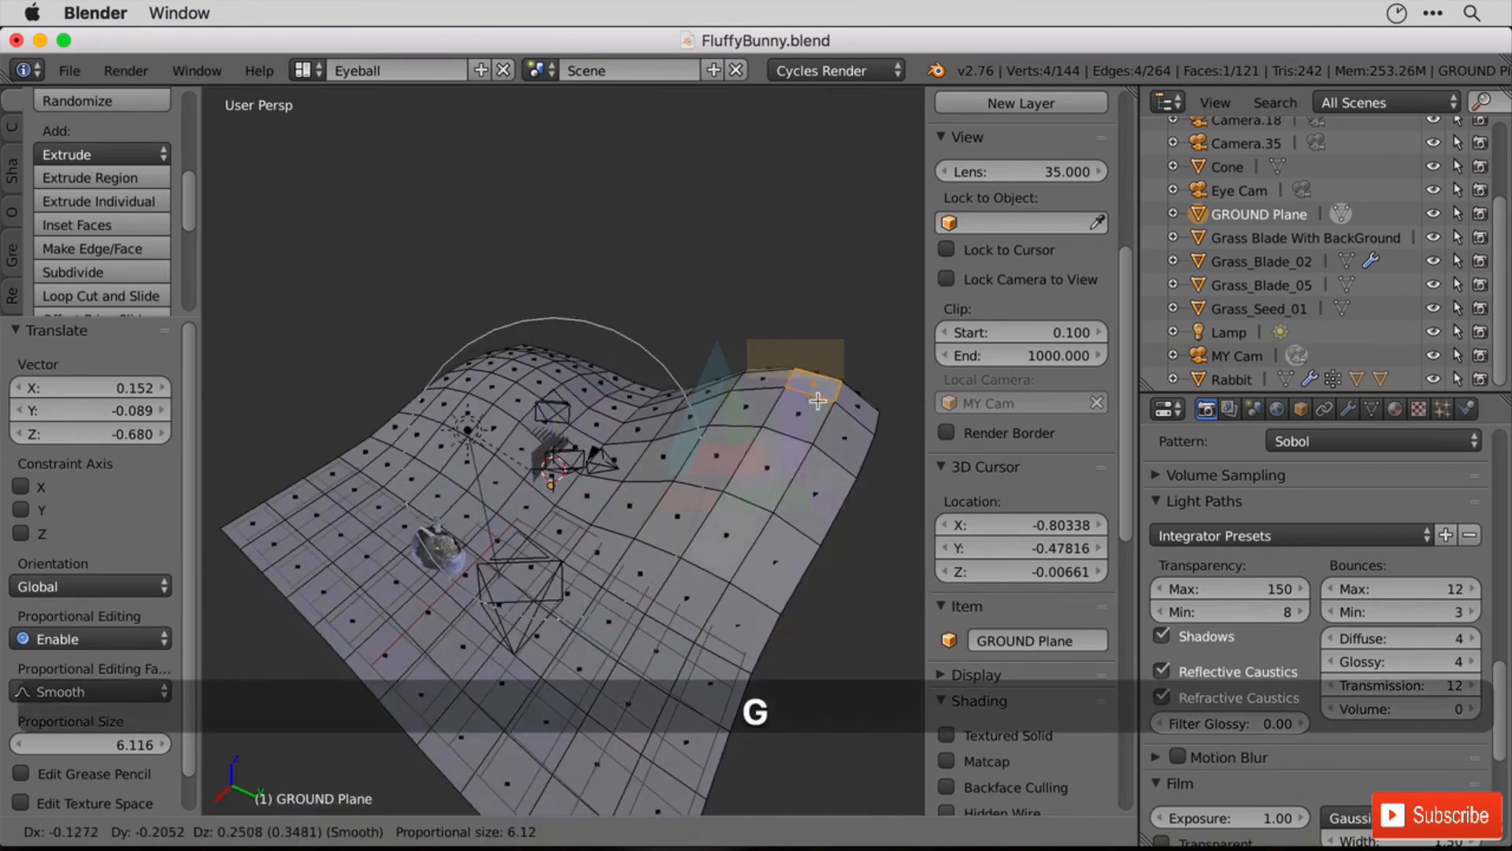
{"action": "scroll", "coordinate": [815, 408], "scroll_direction": "up", "scroll_amount": 3}
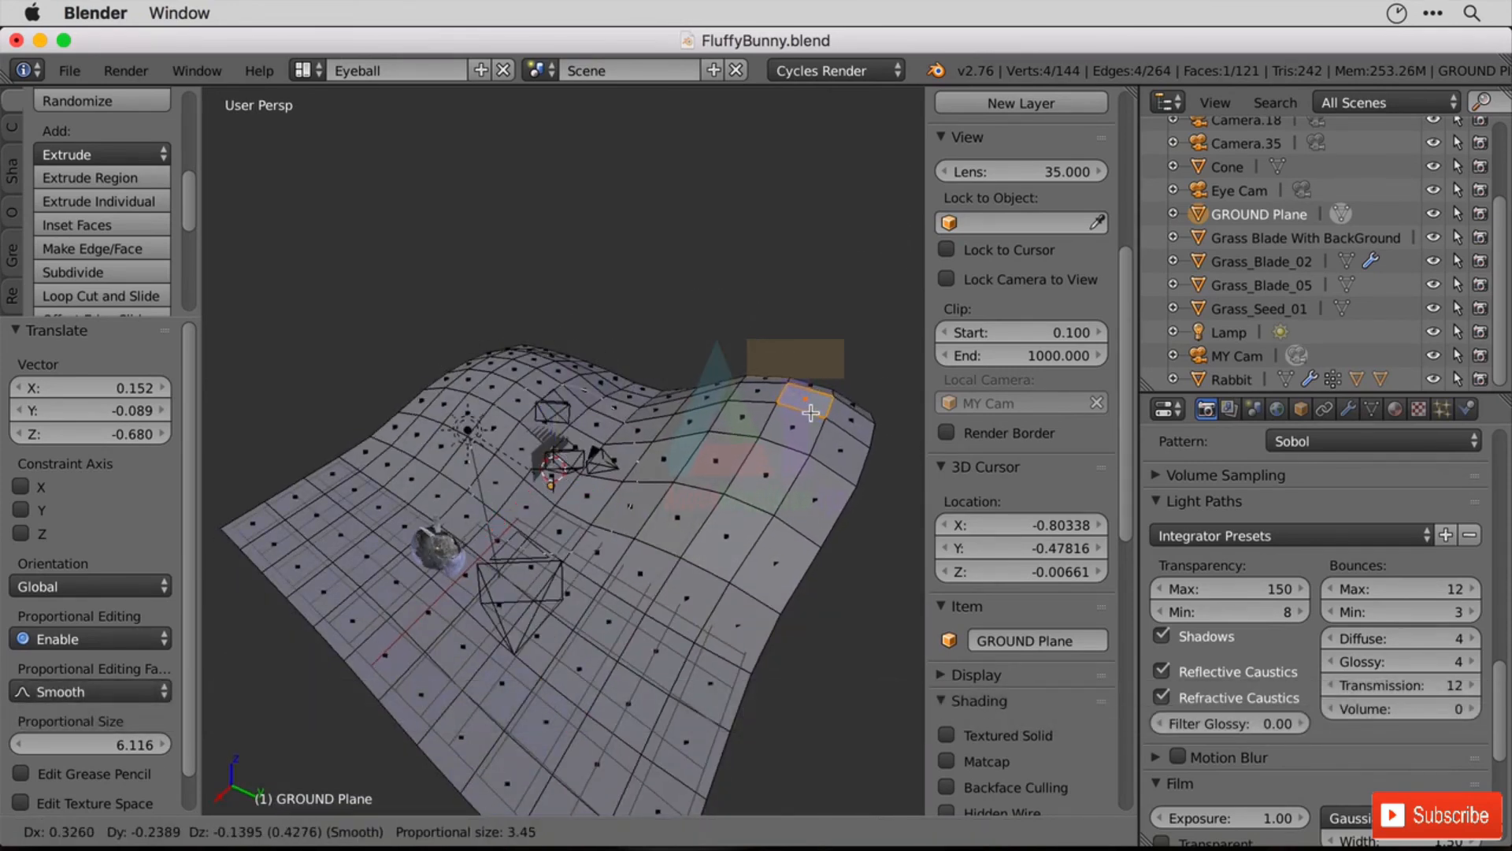
{"action": "scroll", "coordinate": [808, 418], "scroll_direction": "up", "scroll_amount": 10}
{"action": "scroll", "coordinate": [803, 425], "scroll_direction": "down", "scroll_amount": 4}
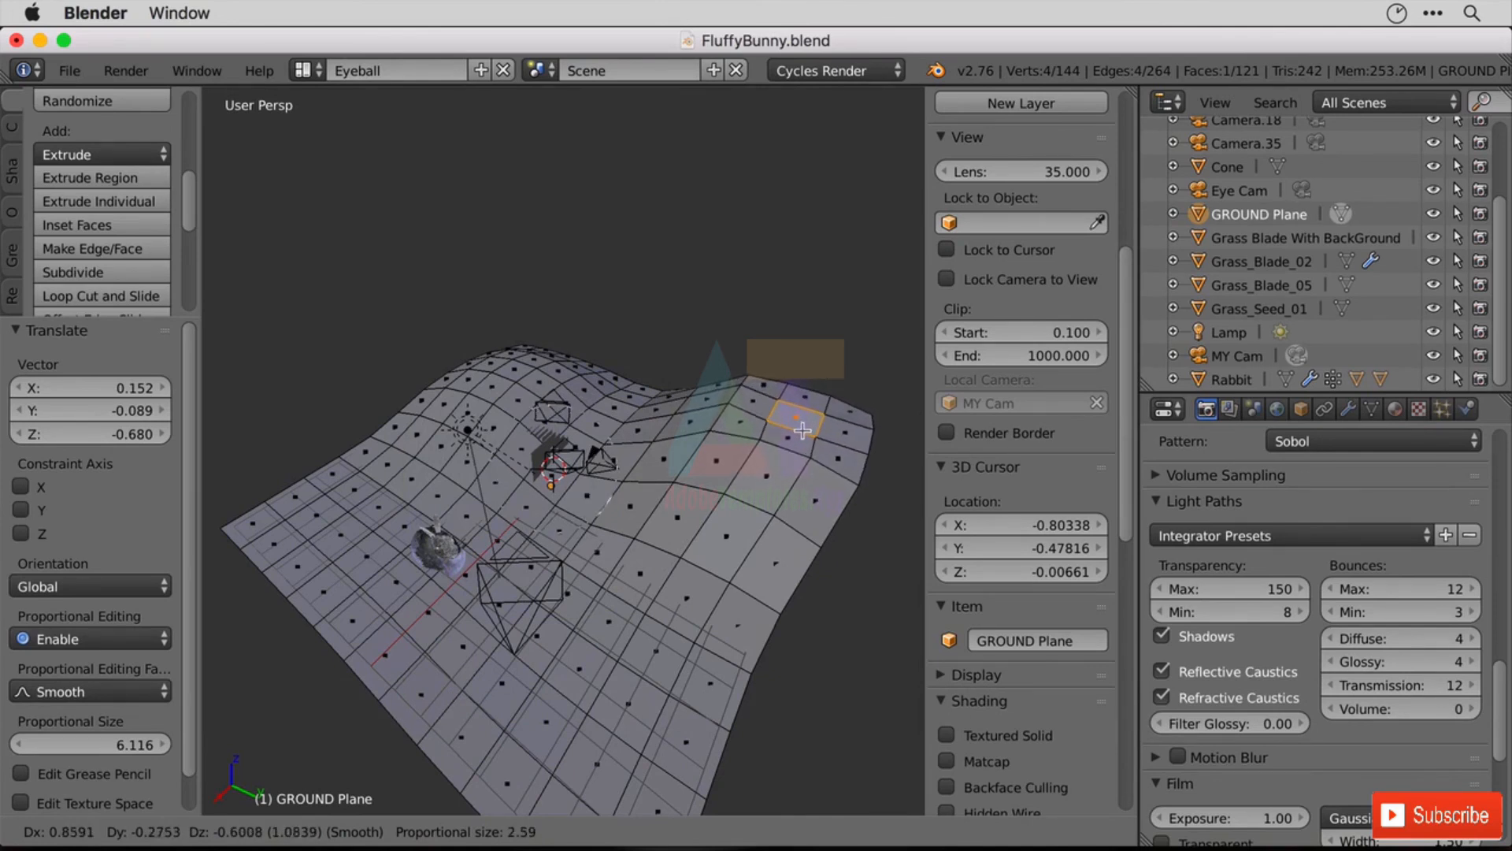
{"action": "scroll", "coordinate": [803, 429], "scroll_direction": "down", "scroll_amount": 1}
{"action": "left_click", "coordinate": [803, 433]}
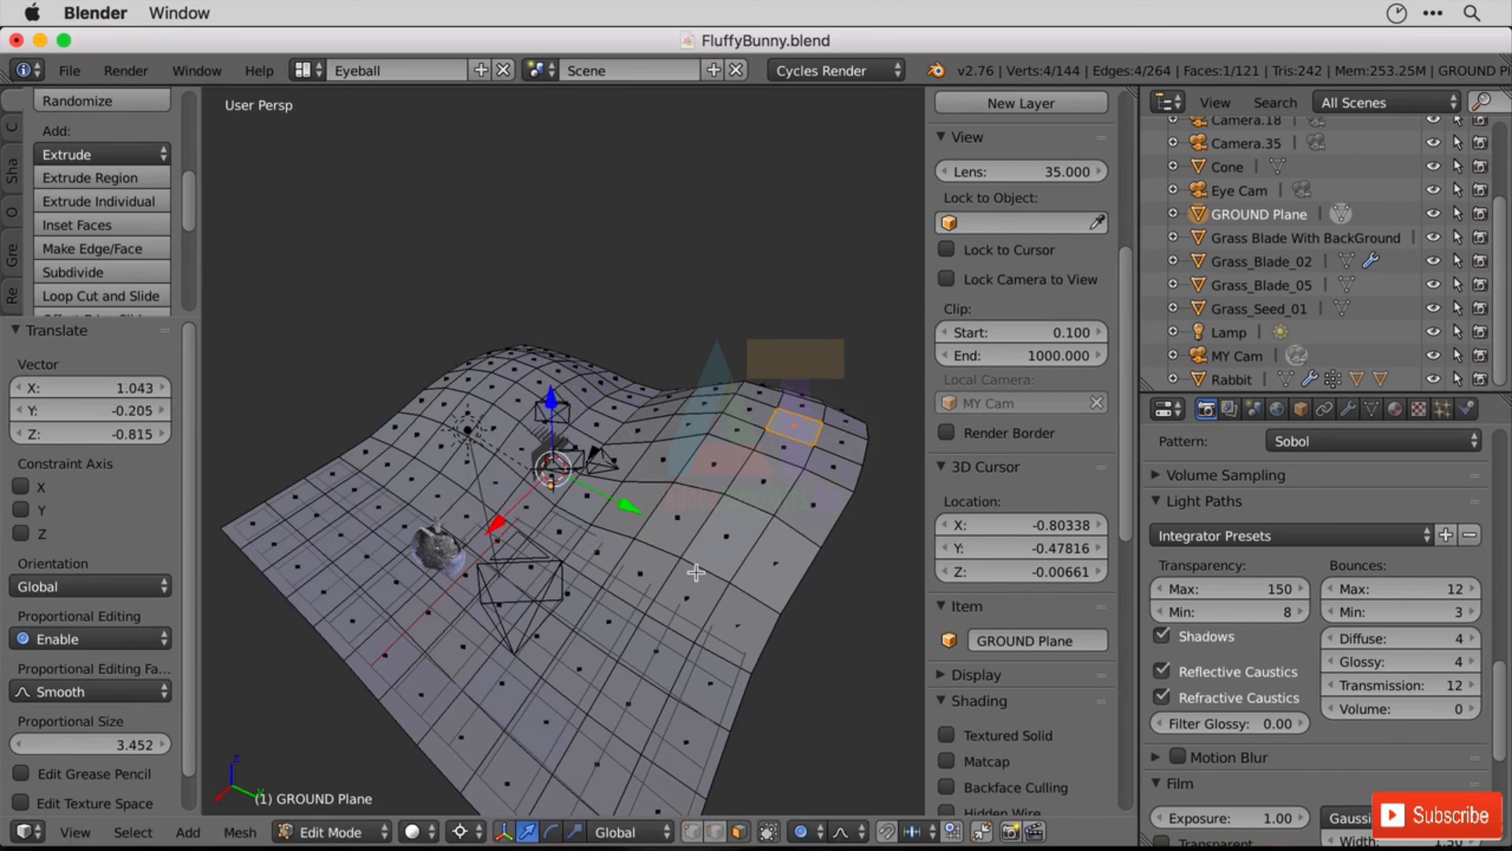
- Examine the rabbit's placement and scale against the sculpted hills from low viewpoints, both close up and farther away
{"action": "middle_click_drag", "start_coordinate": [803, 433], "coordinate": [752, 544]}
{"action": "scroll", "coordinate": [739, 539], "scroll_direction": "up", "scroll_amount": 5}
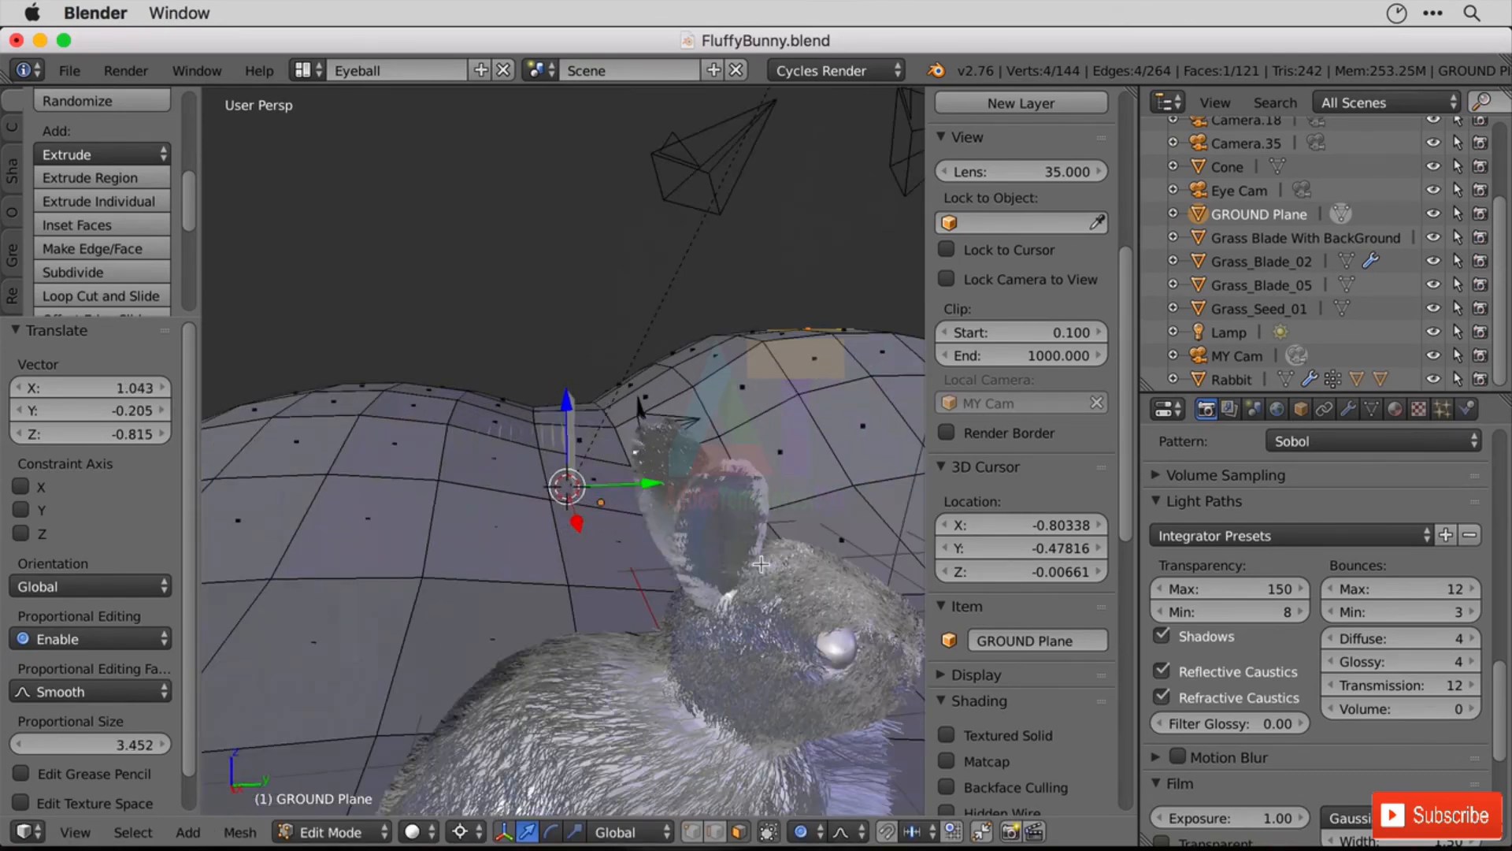
{"action": "scroll", "coordinate": [761, 564], "scroll_direction": "down", "scroll_amount": 4}
{"action": "middle_click_drag", "start_coordinate": [761, 564], "coordinate": [749, 564]}
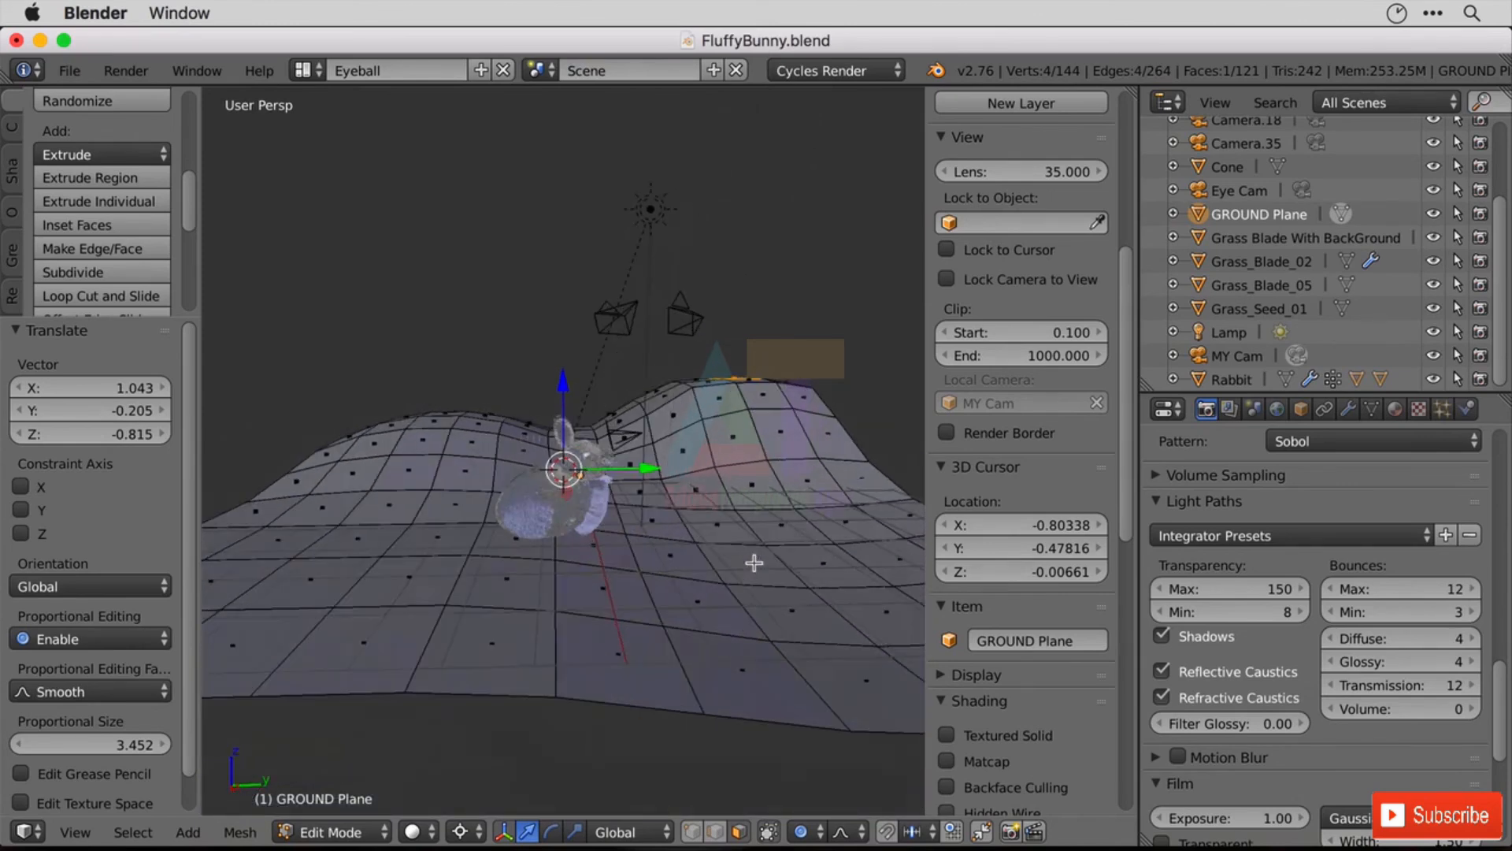
{"action": "scroll", "coordinate": [749, 564], "scroll_direction": "up", "scroll_amount": 4}
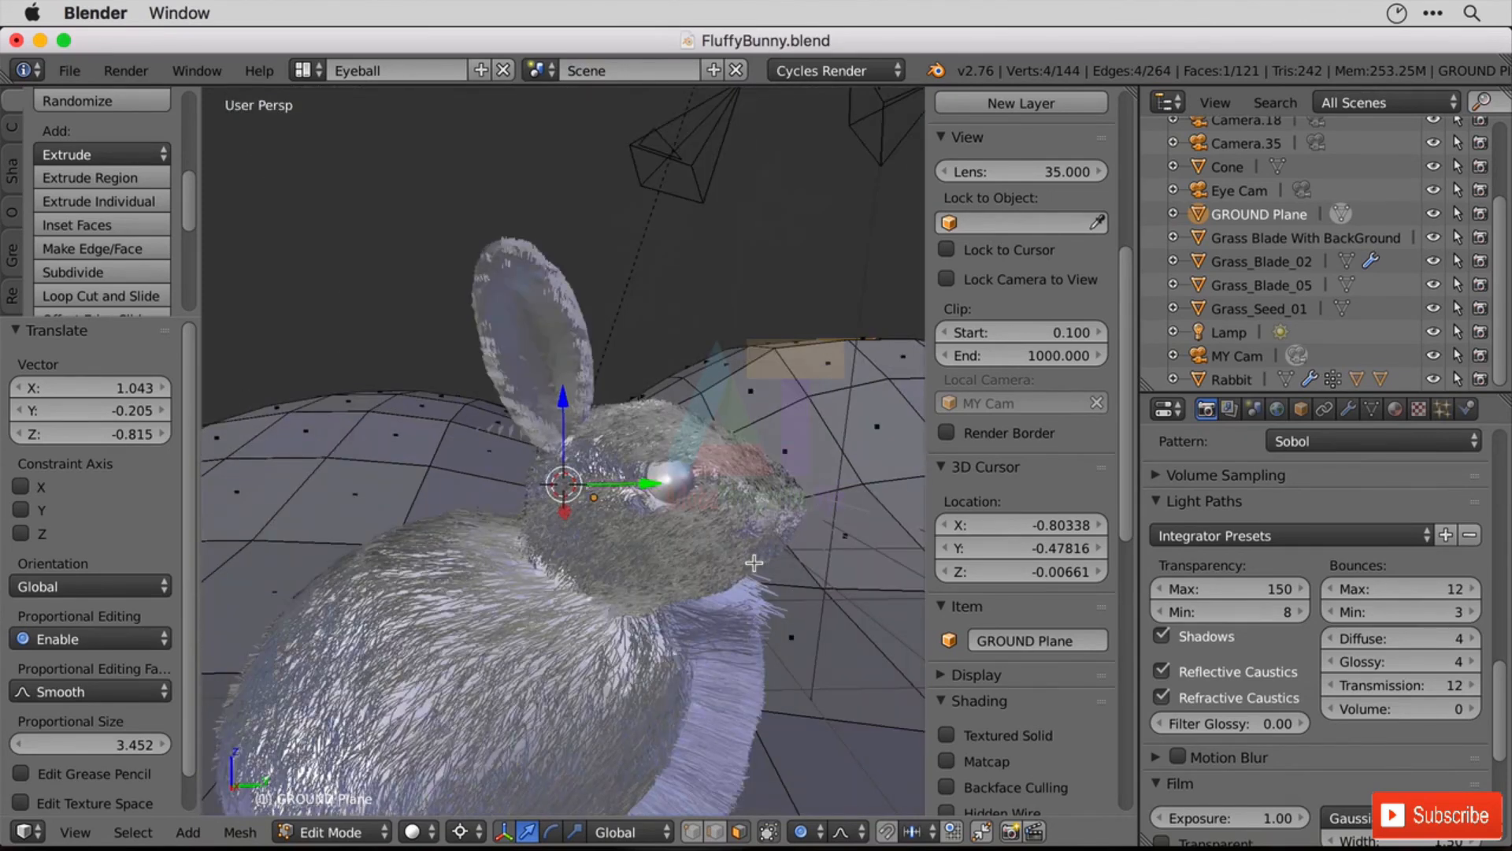
{"action": "scroll", "coordinate": [754, 563], "scroll_direction": "down", "scroll_amount": 4}
{"action": "mouse_move", "coordinate": [754, 563]}
{"action": "middle_mouse_down"}
{"action": "mouse_move", "coordinate": [772, 570]}
{"action": "mouse_move", "coordinate": [744, 569]}
{"action": "middle_mouse_up"}
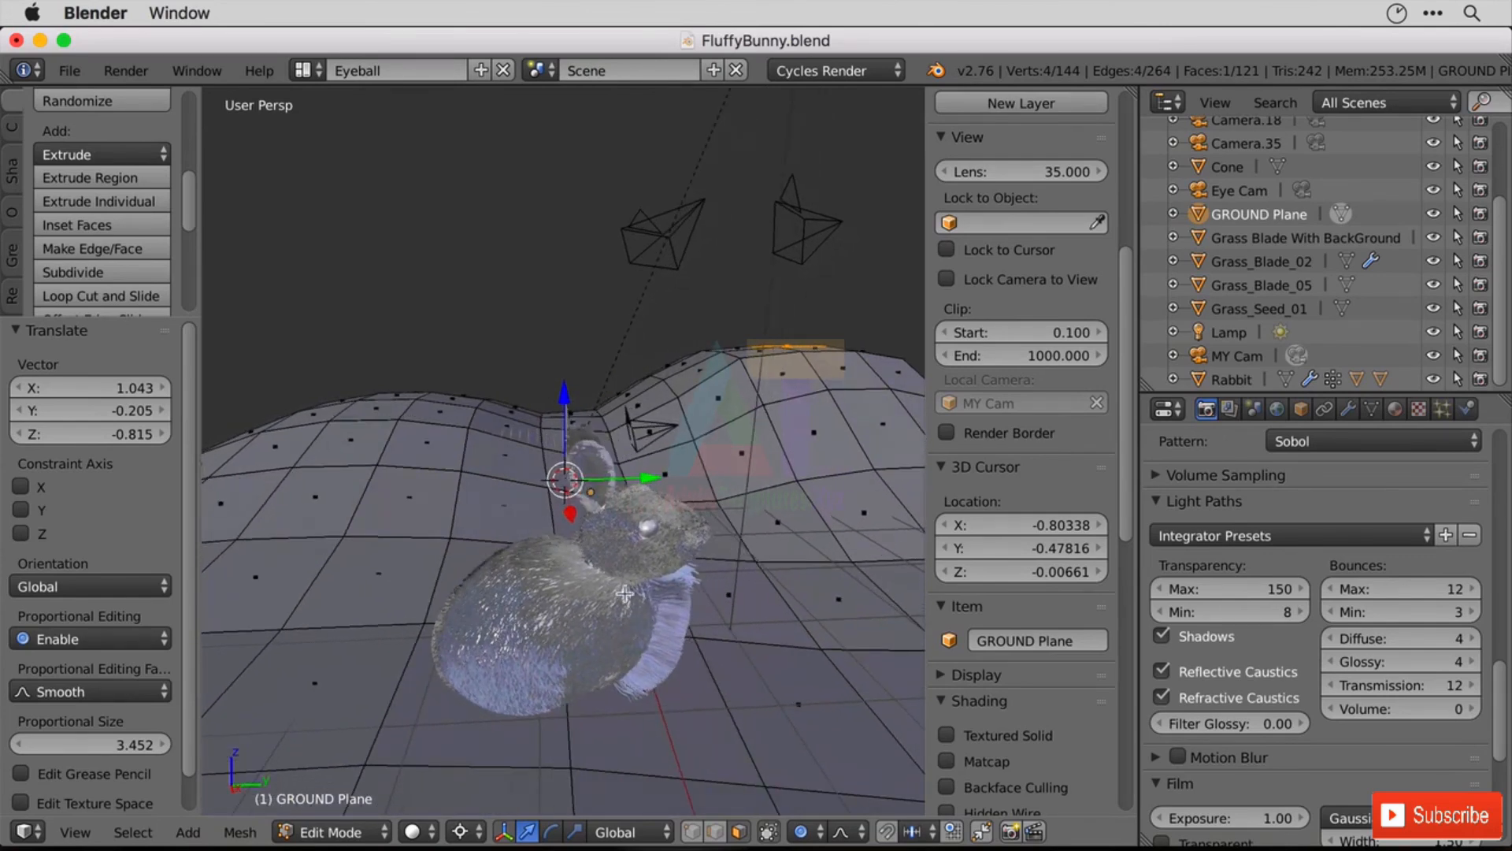
{"action": "key", "text": "g"}
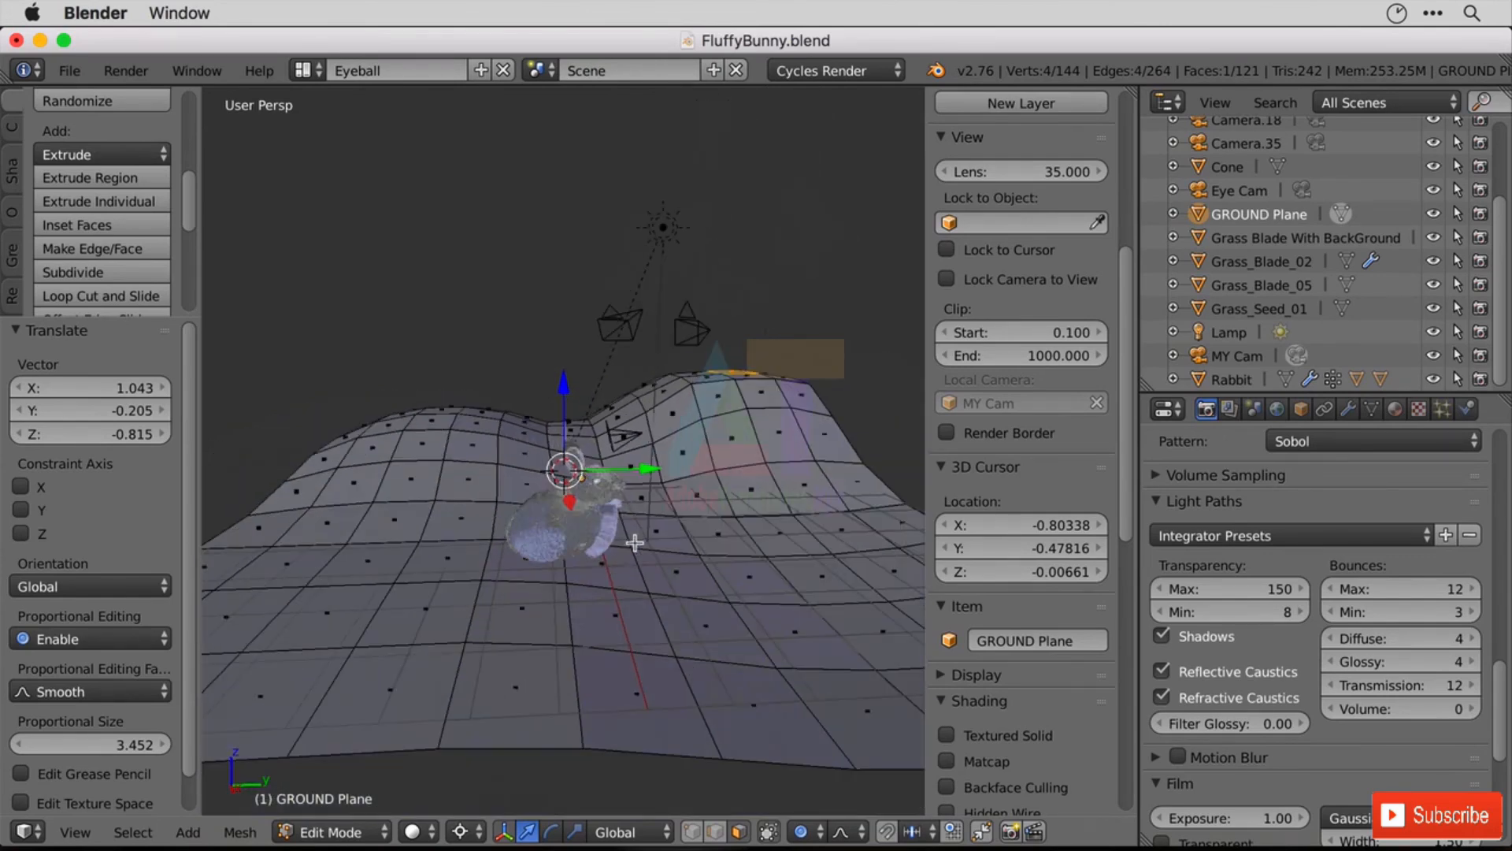
{"action": "key", "text": "Escape"}
{"action": "mouse_move", "coordinate": [658, 525]}
{"action": "middle_mouse_down"}
{"action": "mouse_move", "coordinate": [645, 535]}
{"action": "mouse_move", "coordinate": [658, 529]}
{"action": "middle_mouse_up"}
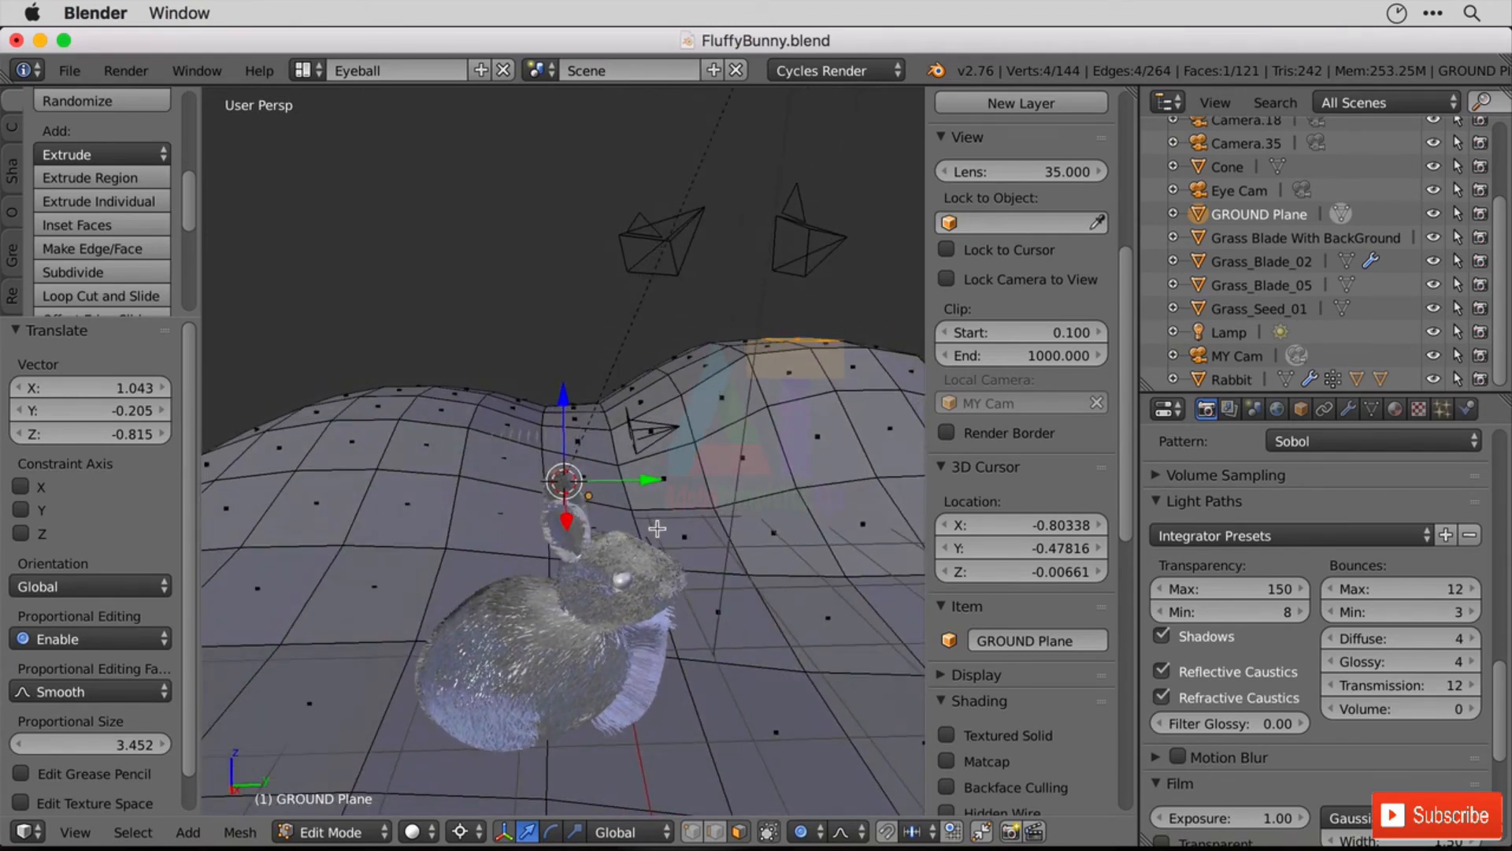